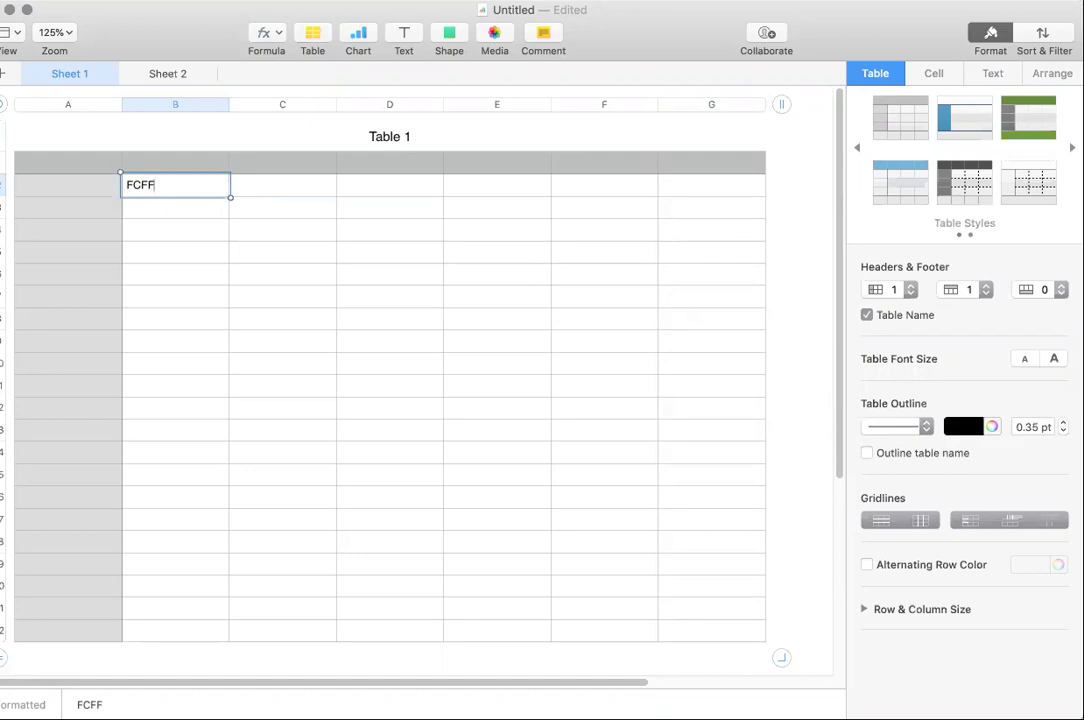
Enter 'Free cash flow to the firm' in C1 and 'bond holders+ share holders(equity)' in D1.
click(294, 194)
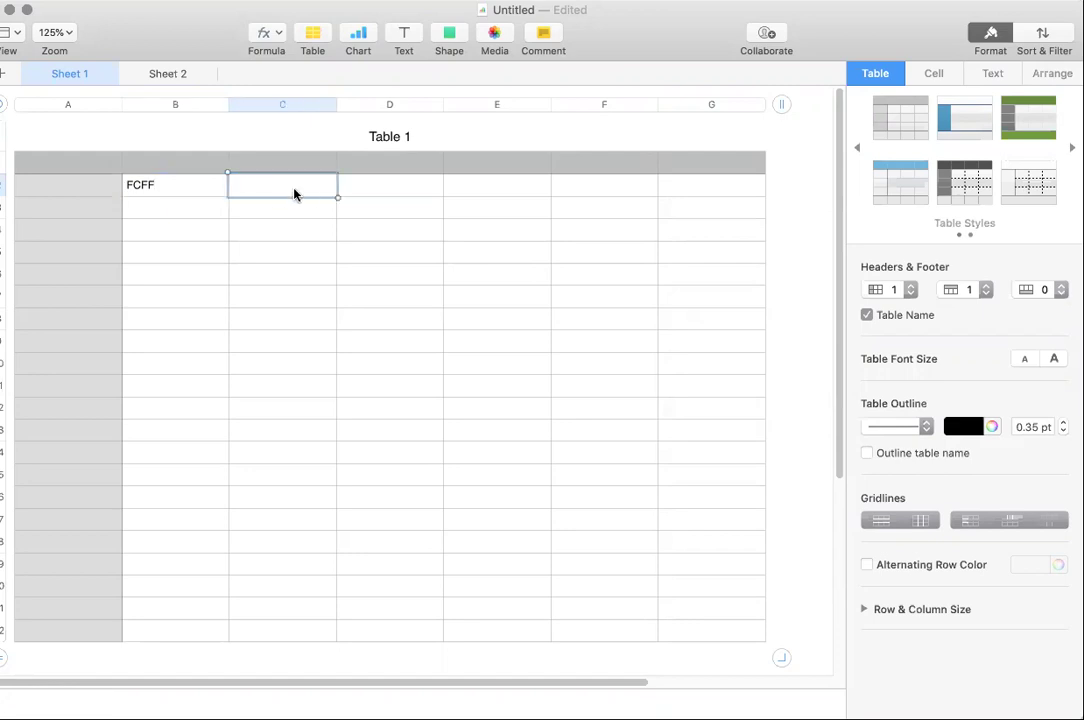
click(294, 194)
text(Free cash flow o)
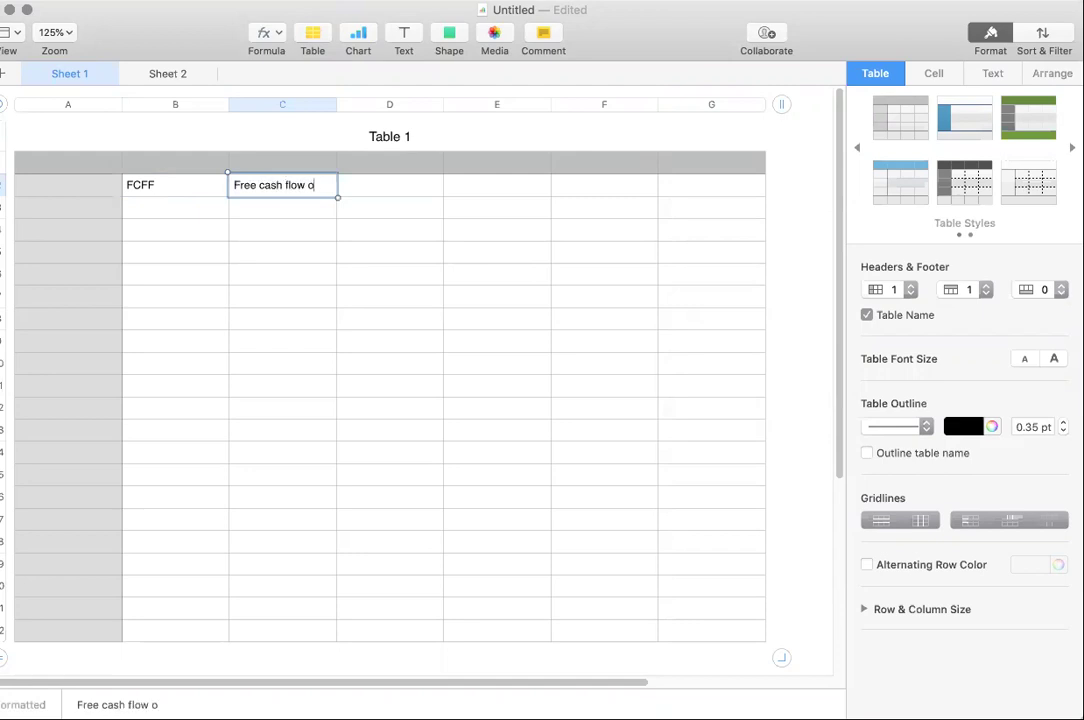
key(BackSpace)
text(to the firm)
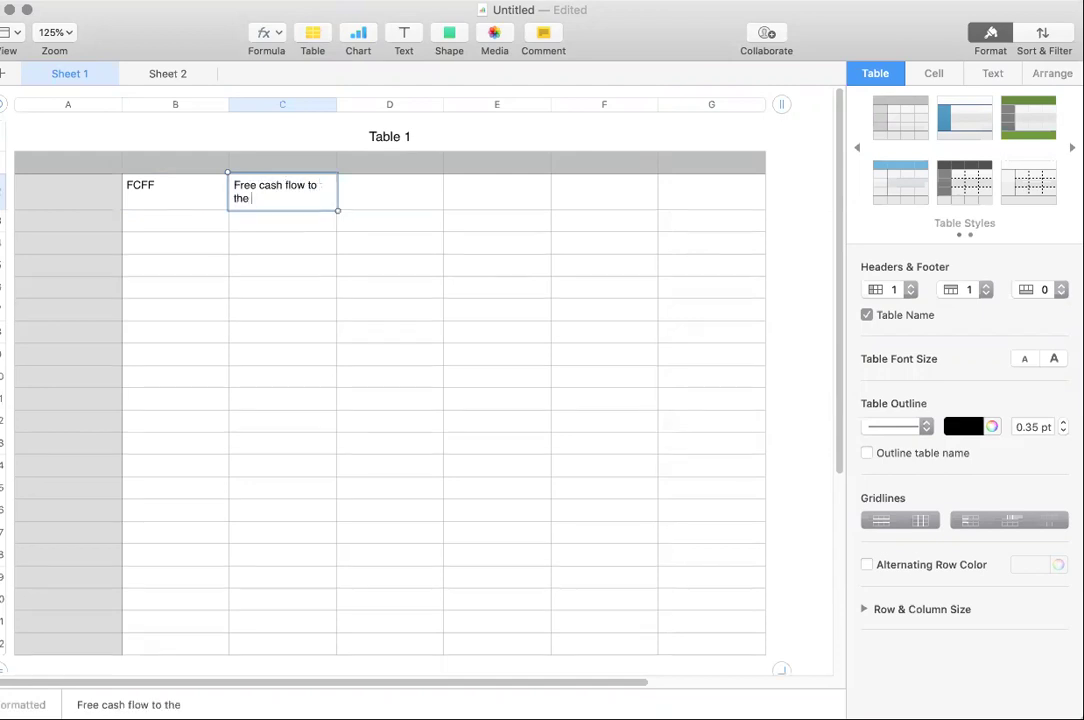
key(Tab)
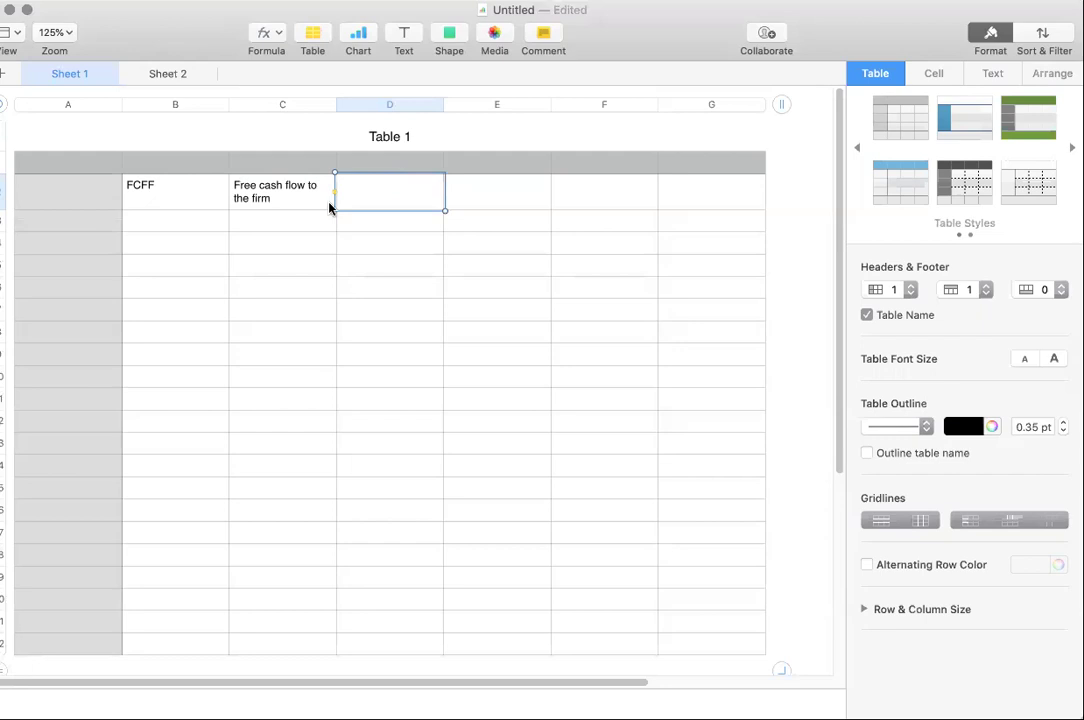
click(313, 224)
key(Up)
click(388, 197)
click(388, 195)
text(bond holders)
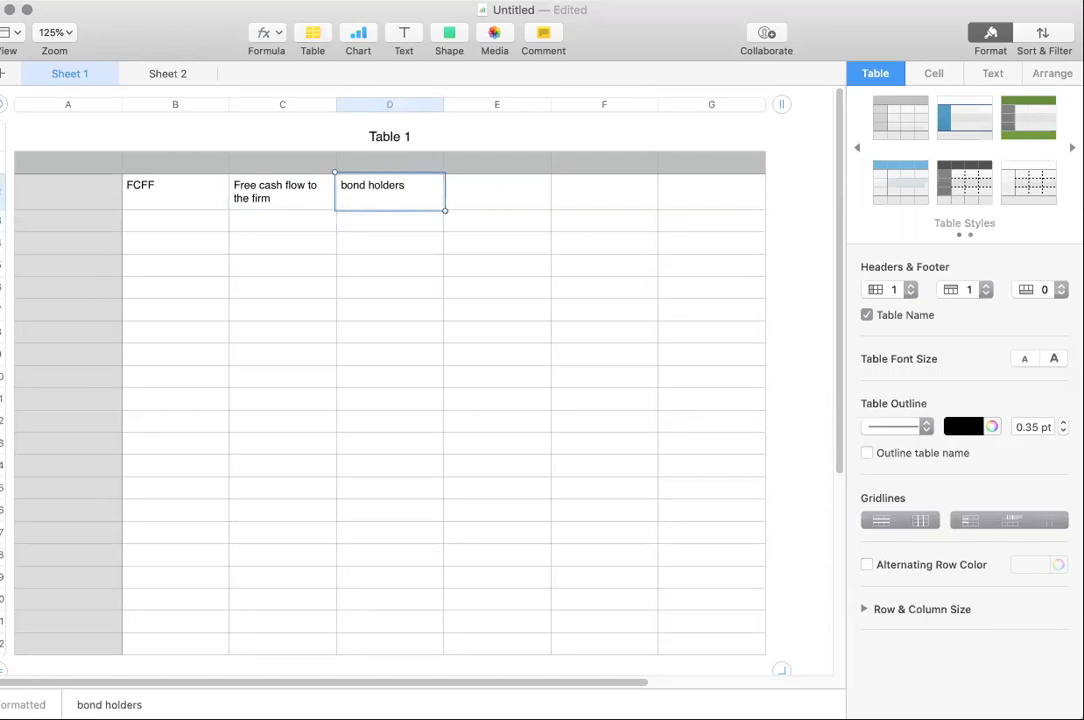
text(+ share holders)
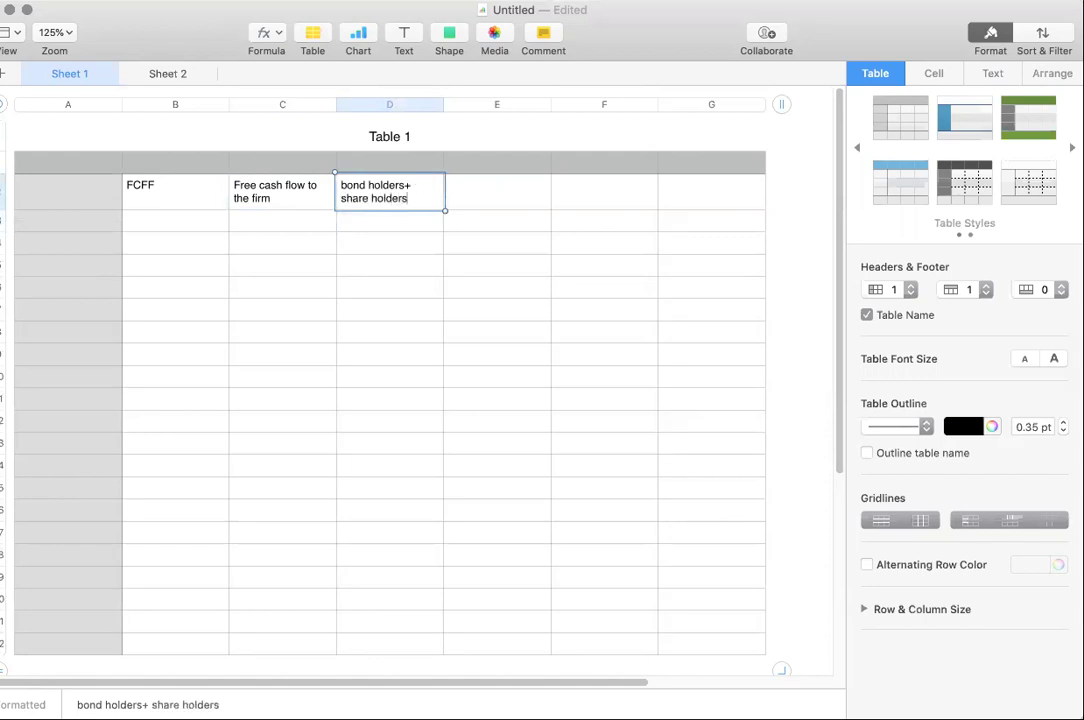
text((equity))
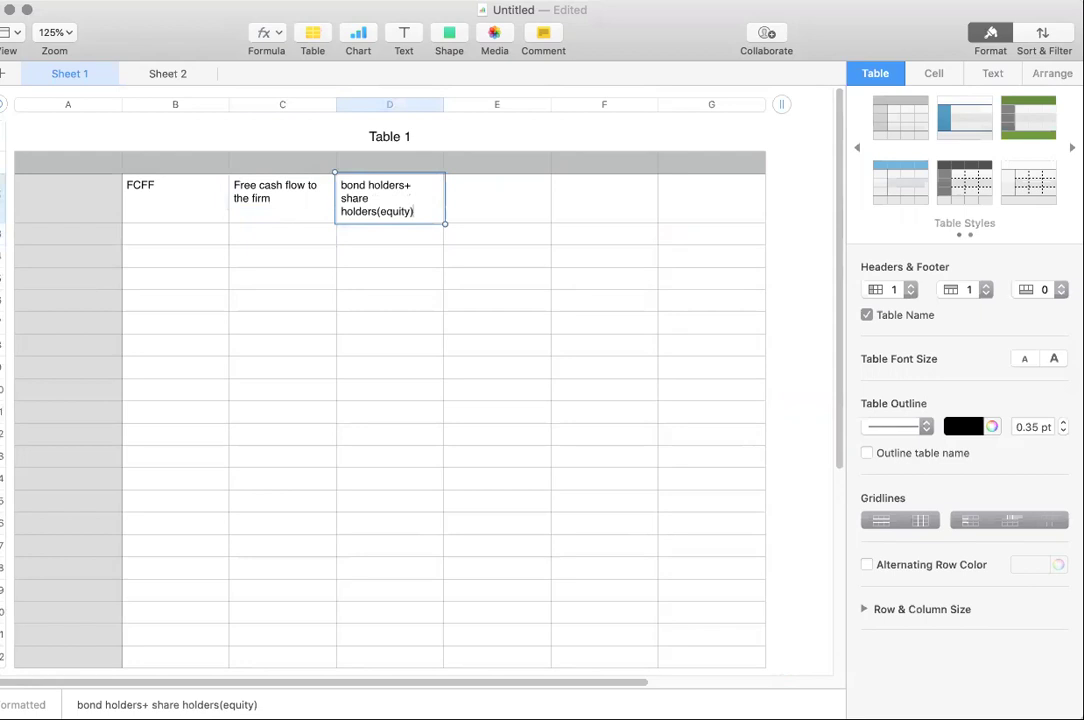
Review the C1 and D1 header labels, then select empty cell B2.
click(276, 215)
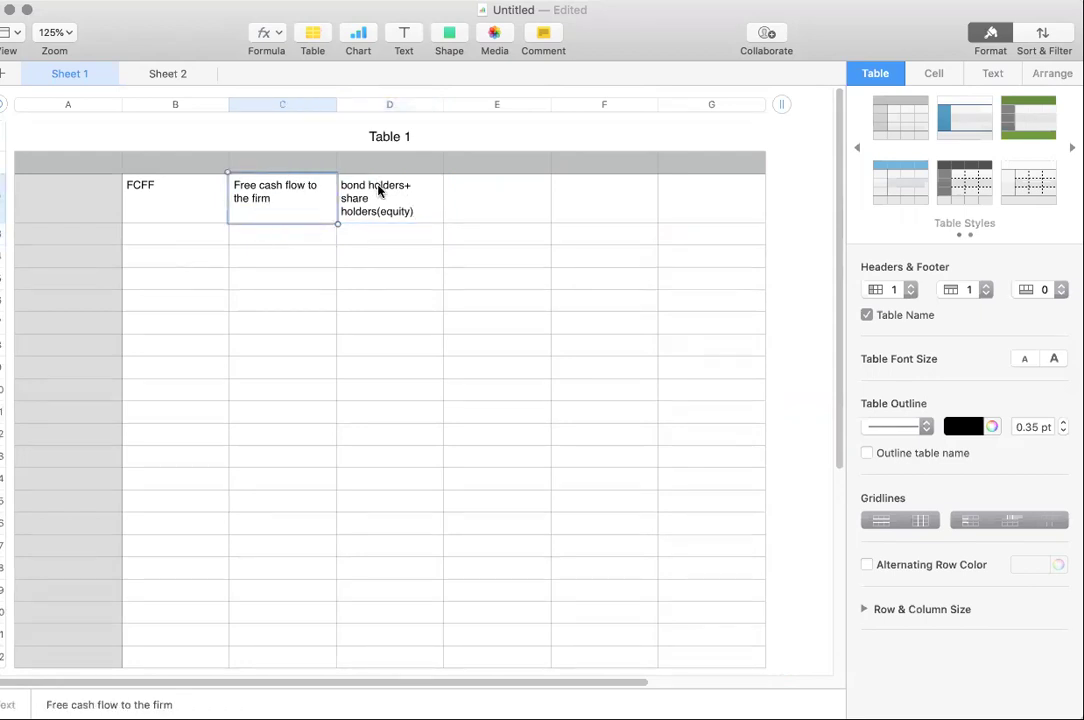
double_click(248, 185)
click(414, 199)
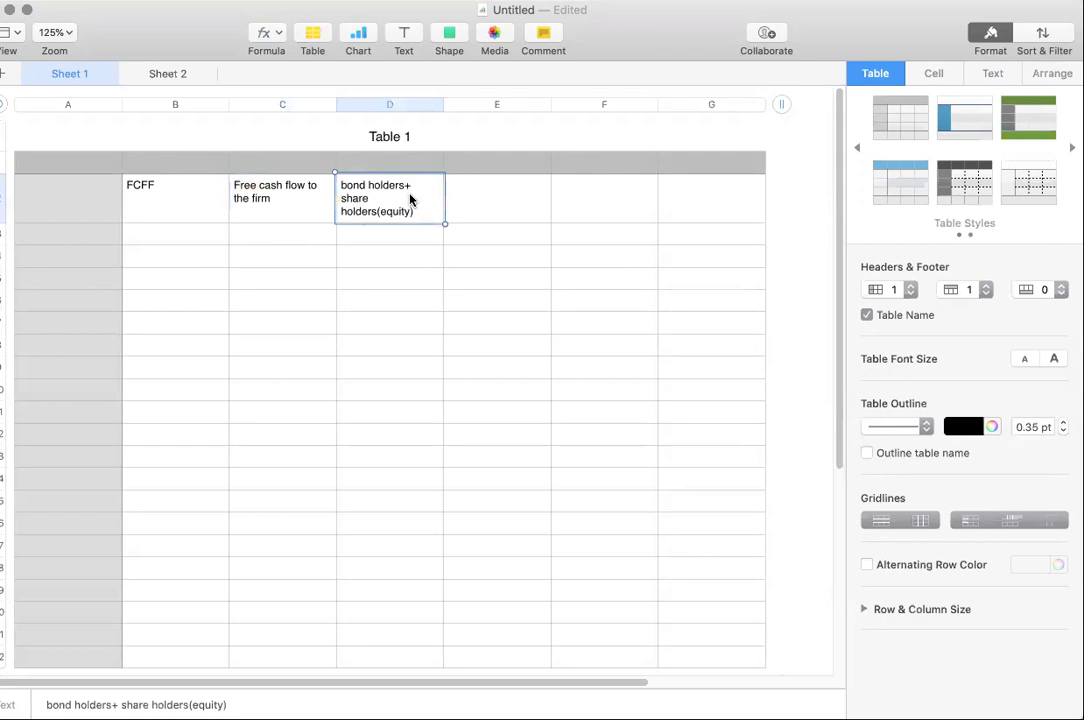
click(285, 215)
click(190, 241)
Enter FCFF in B2, Net Income in B3, and '+' with 'Non-Cash Charge ( Depreciation)' in row 4.
text(FCFF)
key(Return)
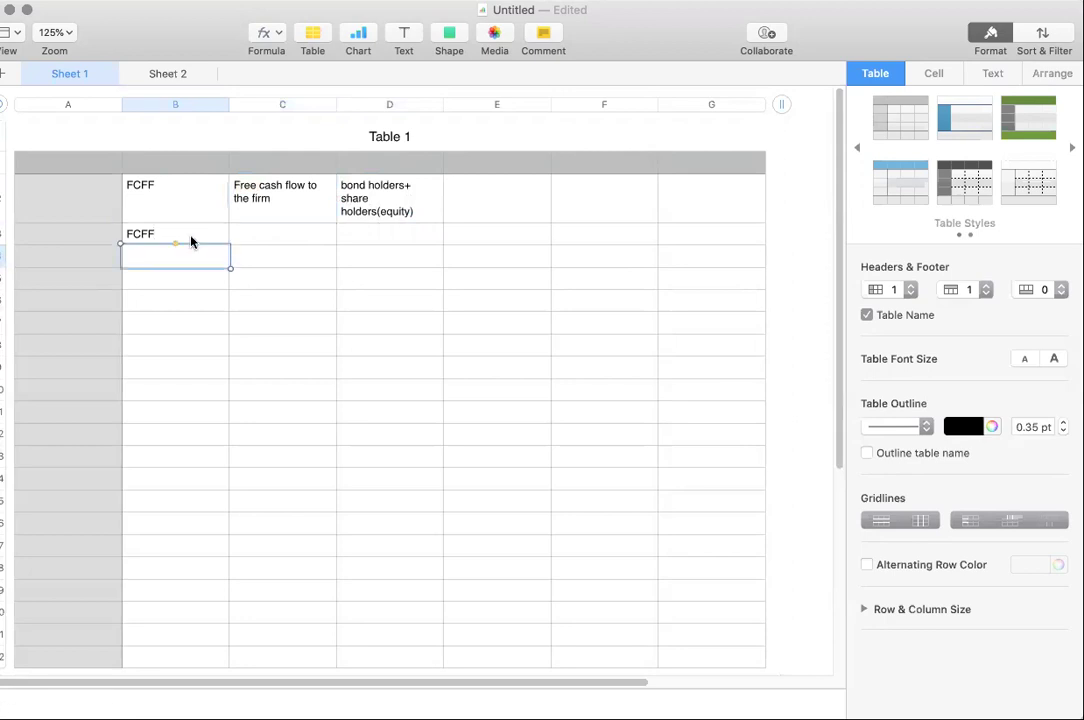
text(Net Income)
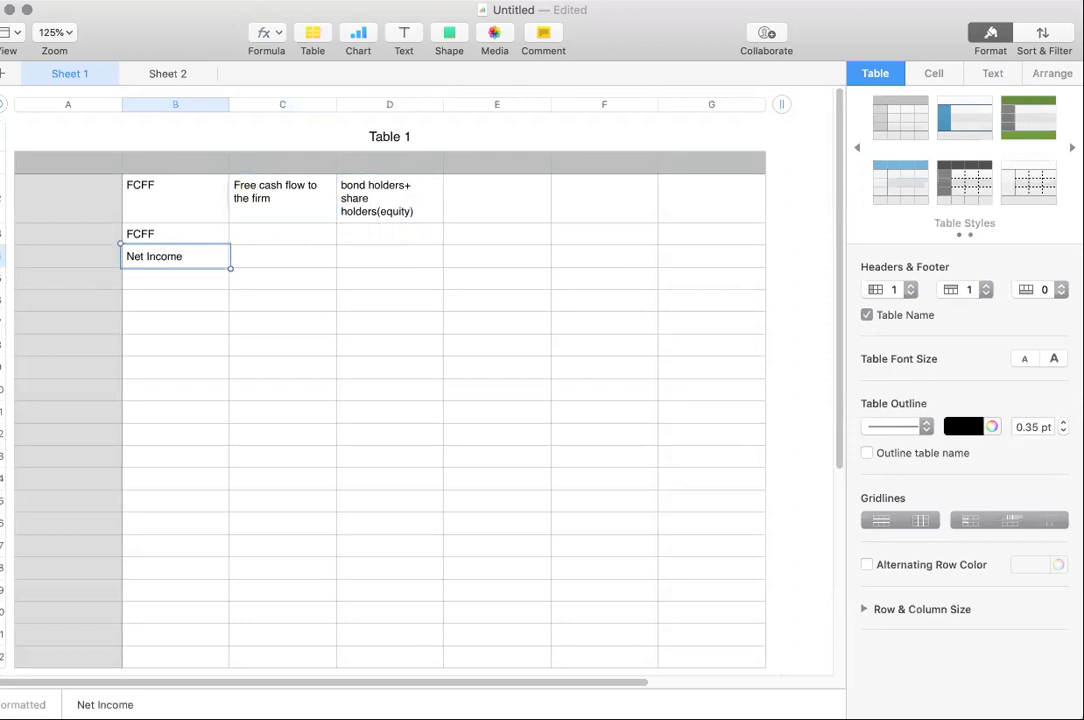
key(Return)
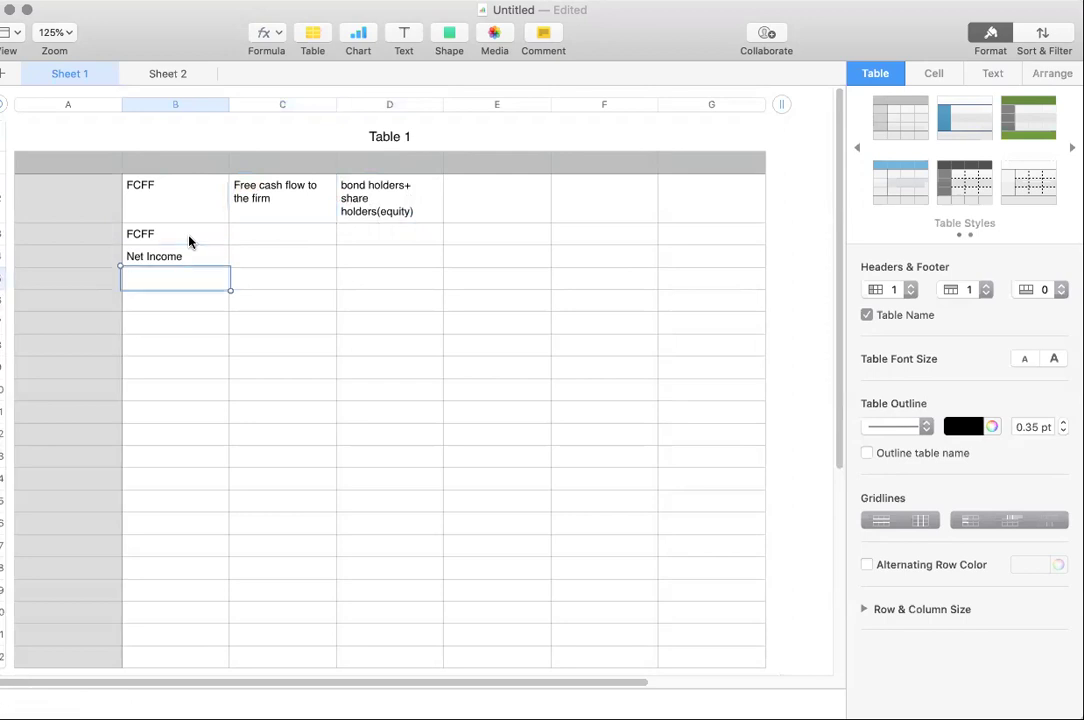
key(Left)
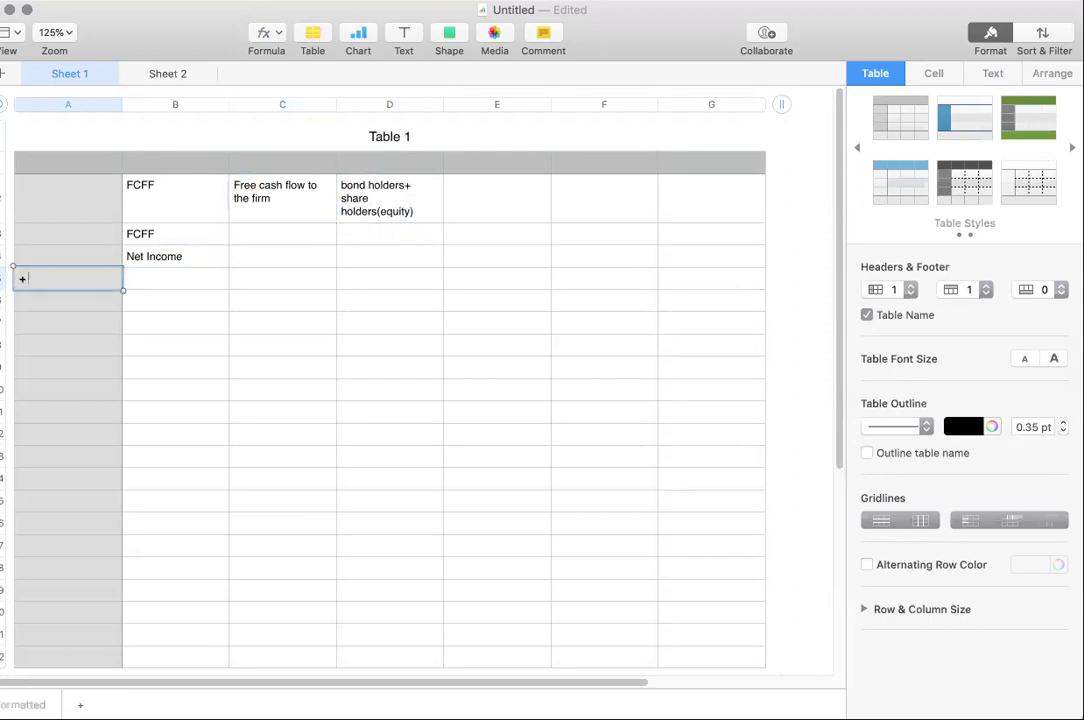
key(Right)
text(Non-)
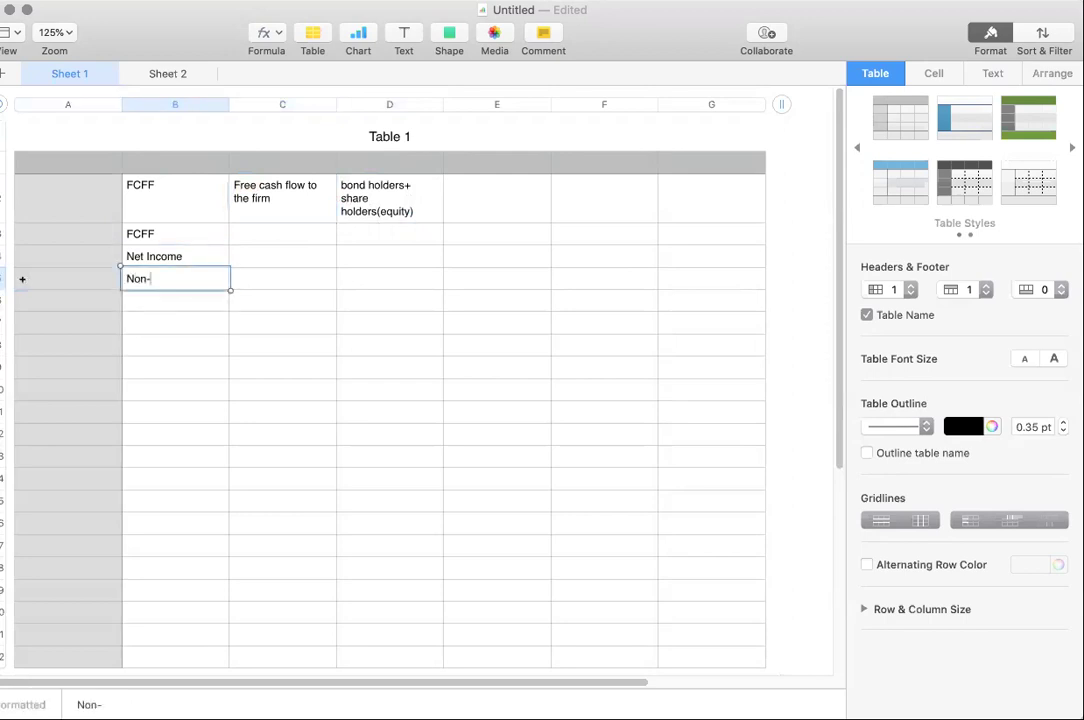
text(Cash Charge )
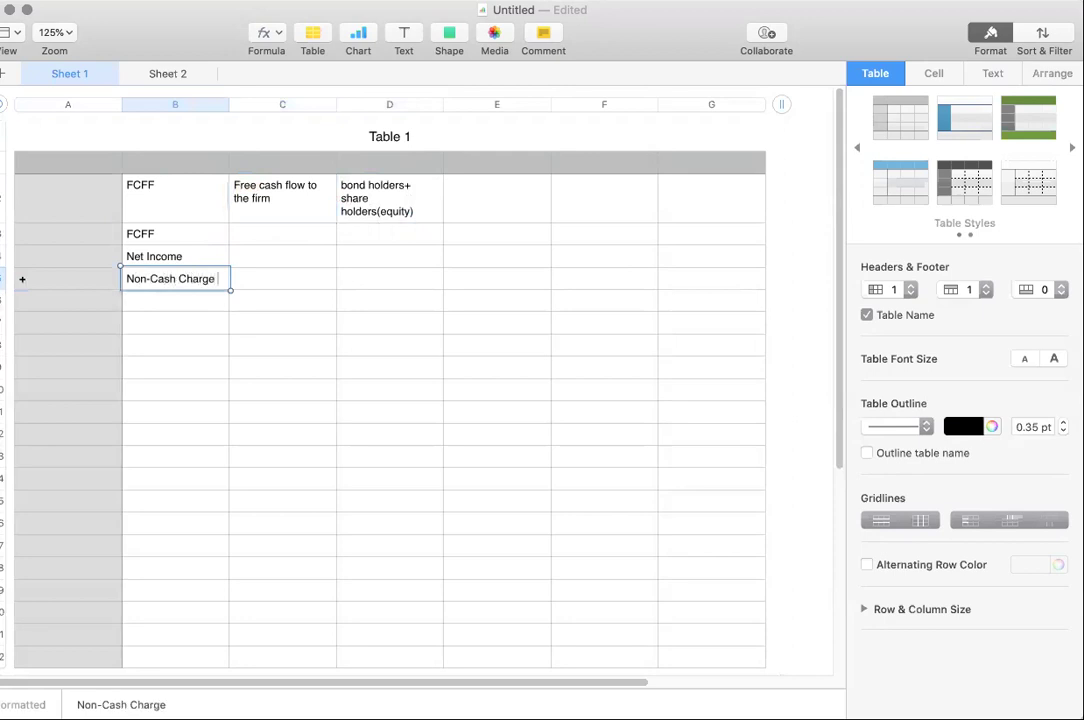
text(( pd)
key(BackSpace)
key(BackSpace)
key(BackSpace)
text(Deprec)
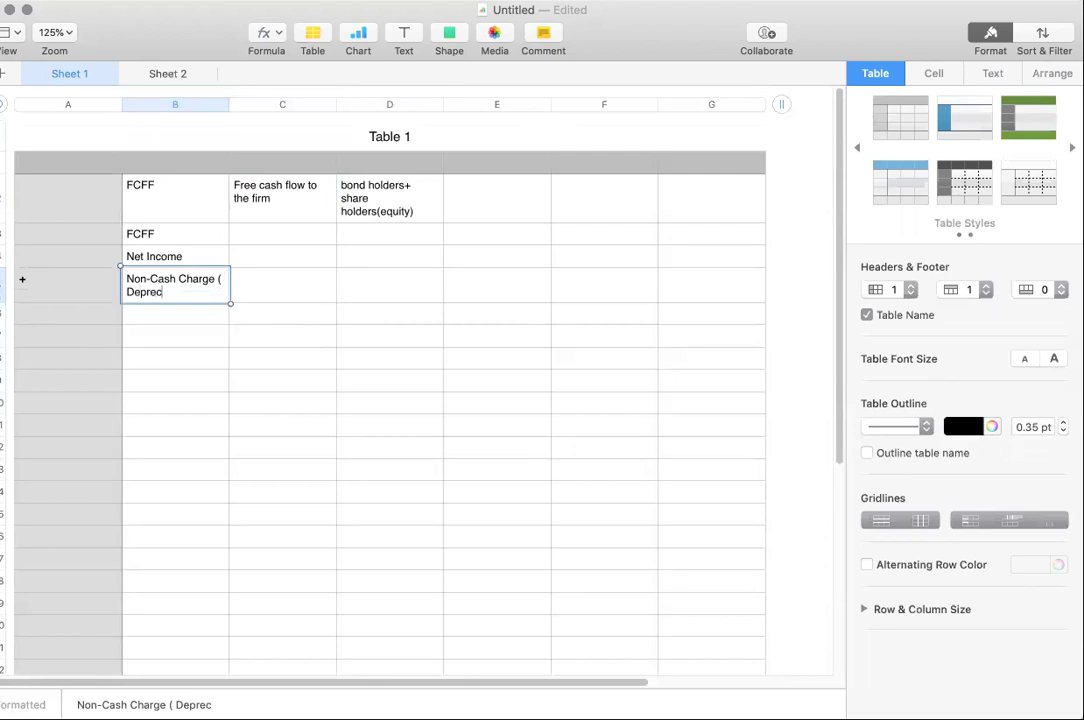
text(iation))
key(Tab)
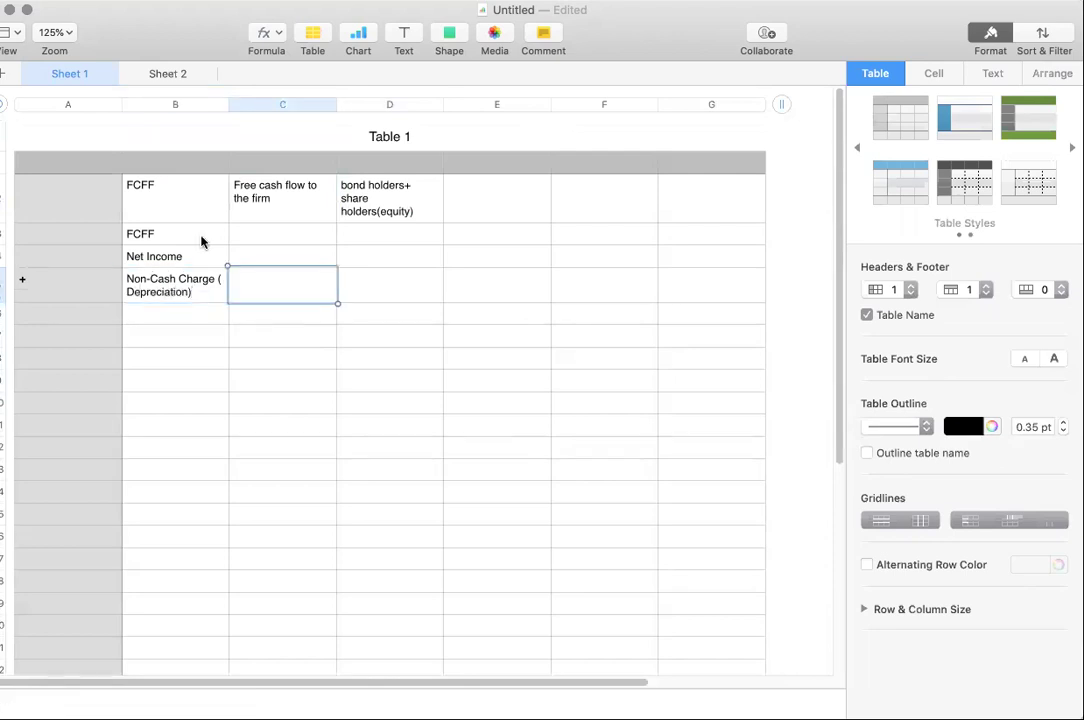
Review the Net Income, depreciation and 'Free cash flow to the firm' cells.
click(195, 258)
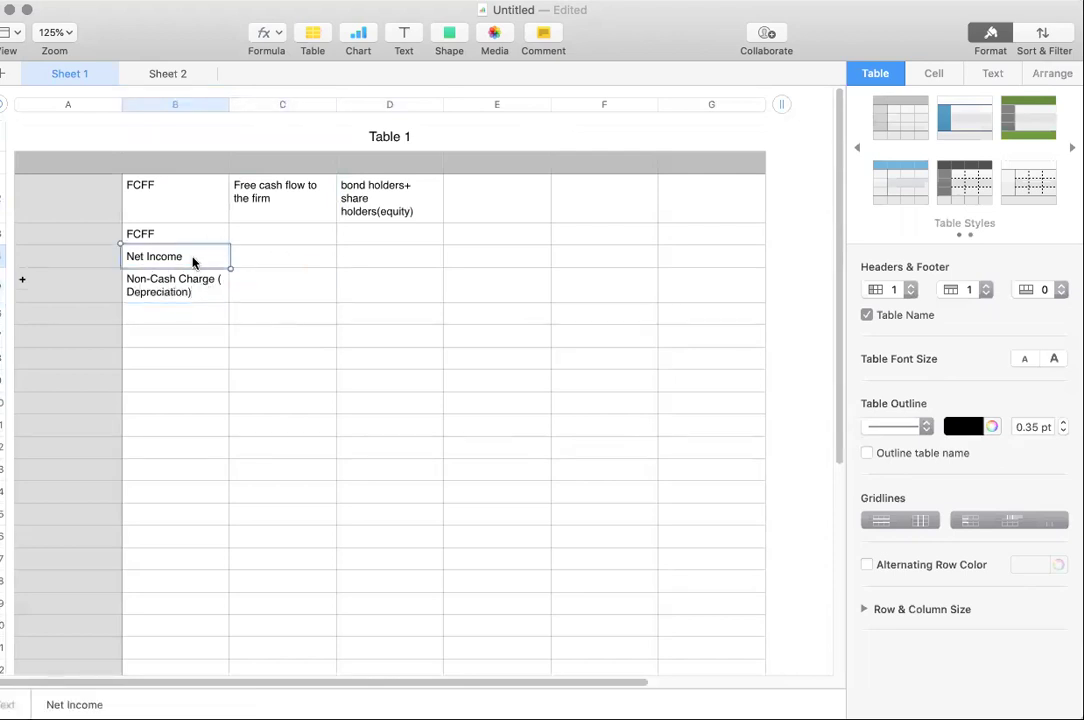
click(193, 281)
click(208, 262)
click(284, 193)
drag(261, 188, 292, 195)
click(292, 195)
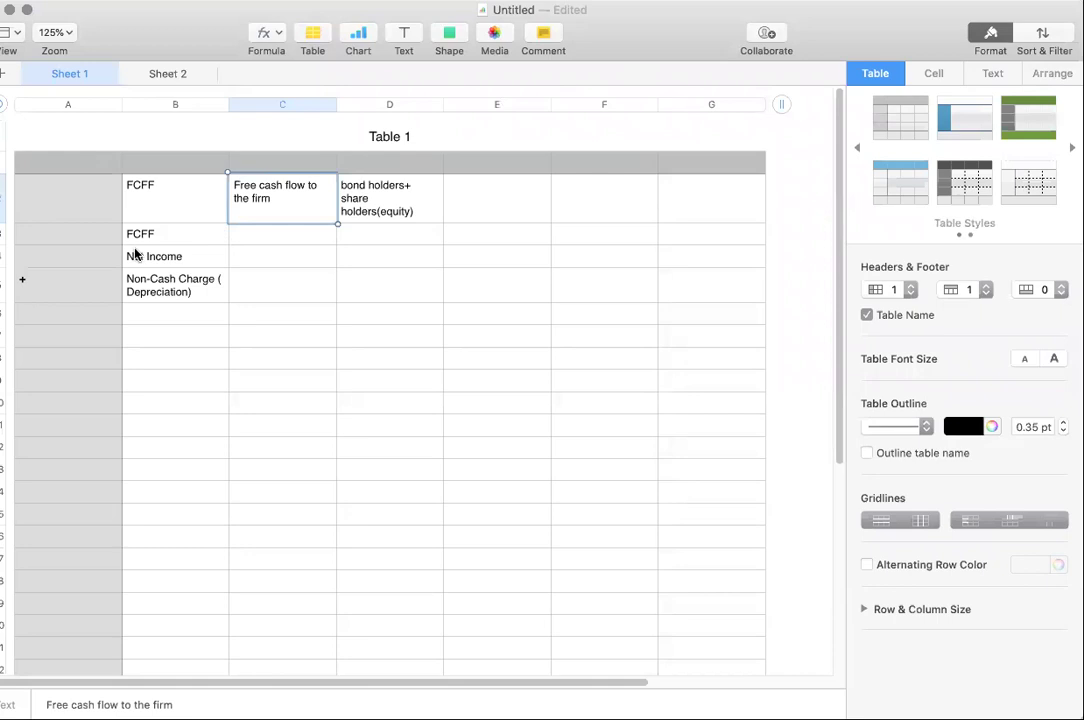
Add a '+' sign and the 'Interest (1-tax rate)' label in row 5, then pick column E.
mouse_move(118, 252)
mouse_down()
mouse_move(112, 290)
mouse_move(130, 287)
mouse_up()
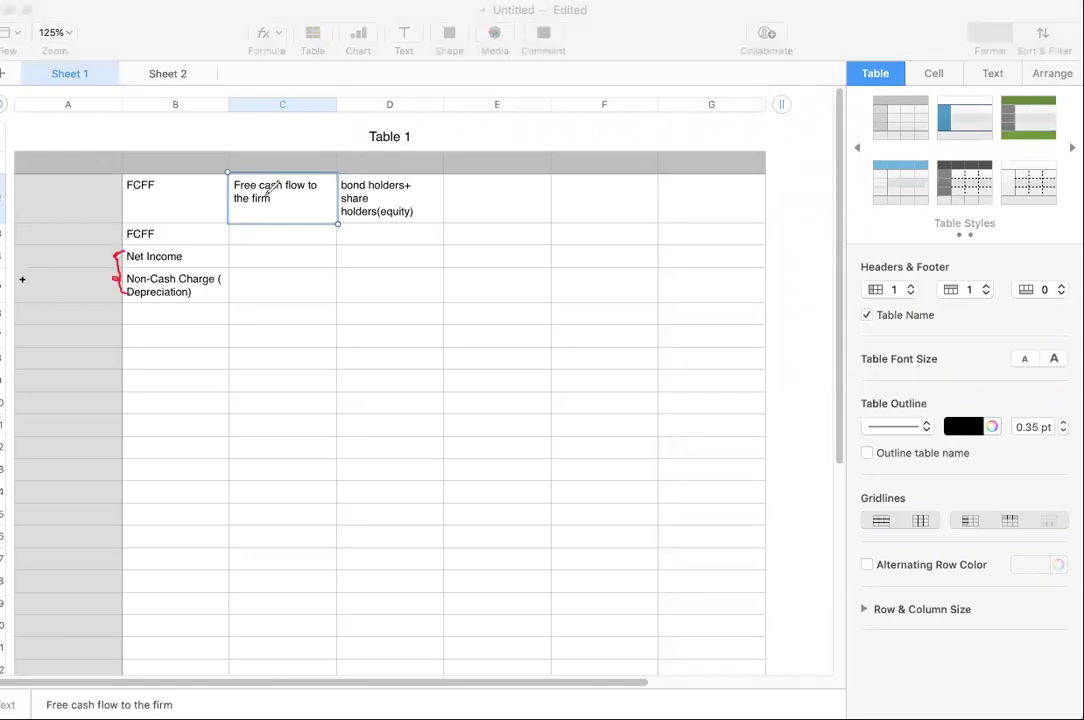
drag(266, 190, 299, 186)
click(215, 334)
click(130, 320)
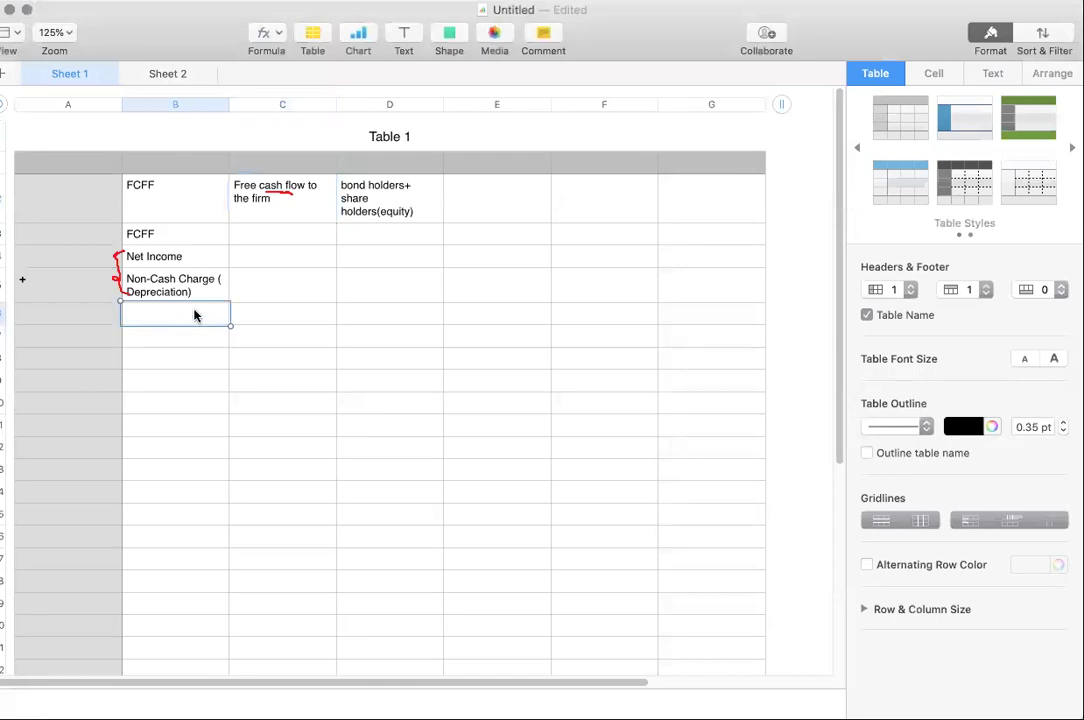
click(75, 314)
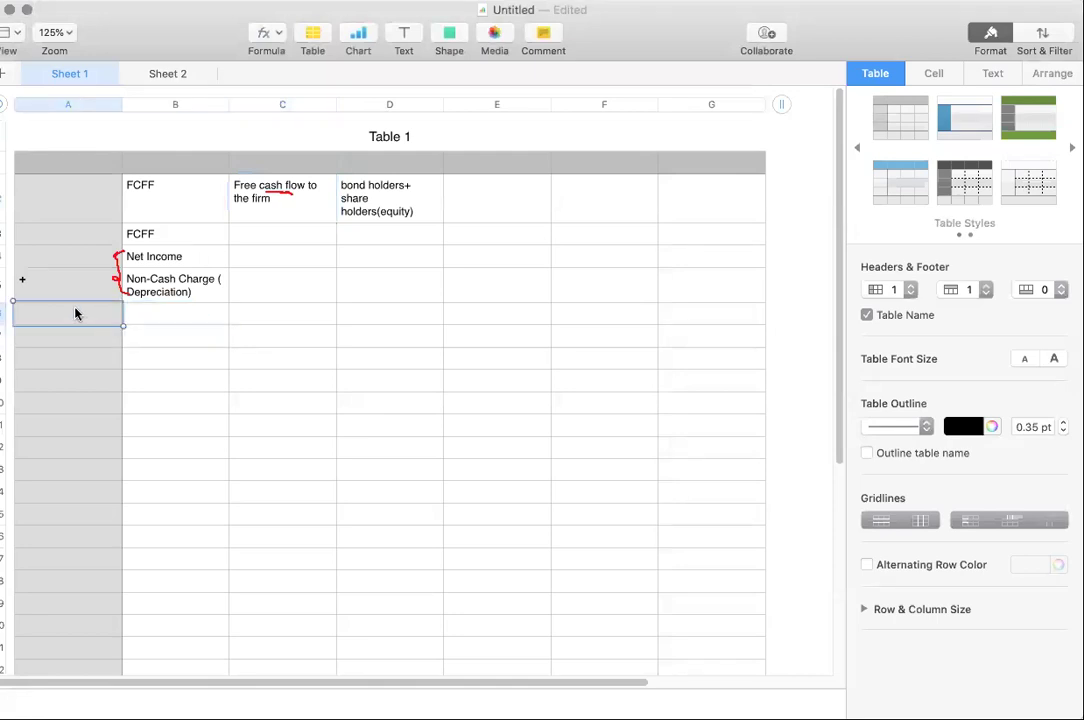
text(+)
key(Tab)
text(Int)
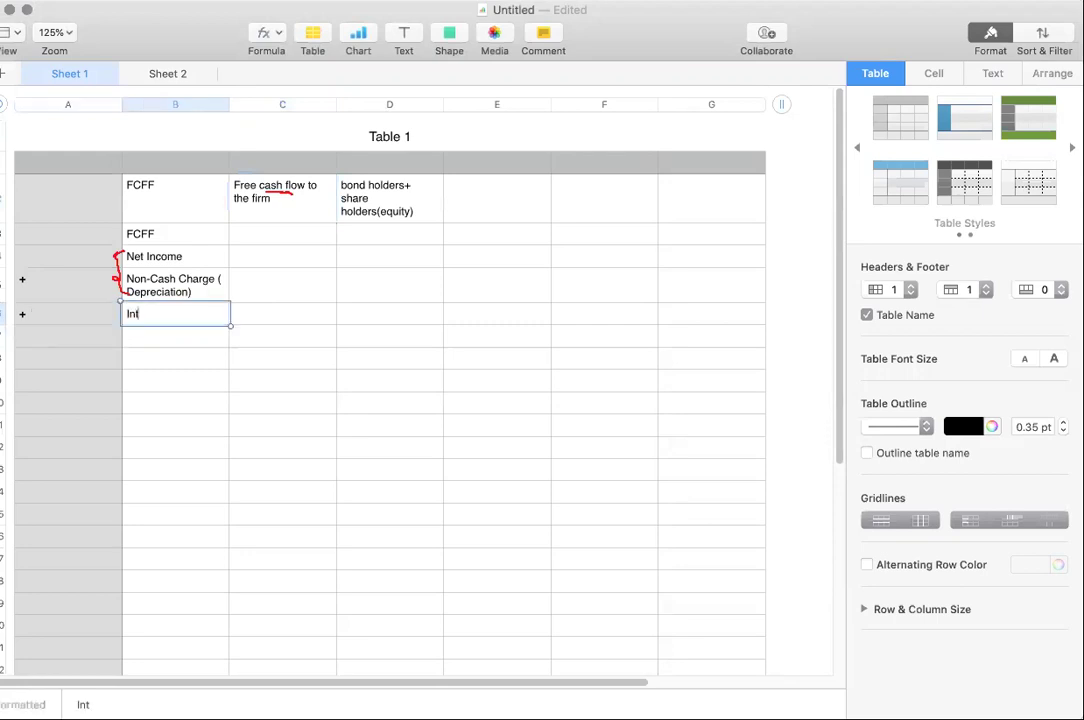
key(BackSpace)
text(erest (1-)
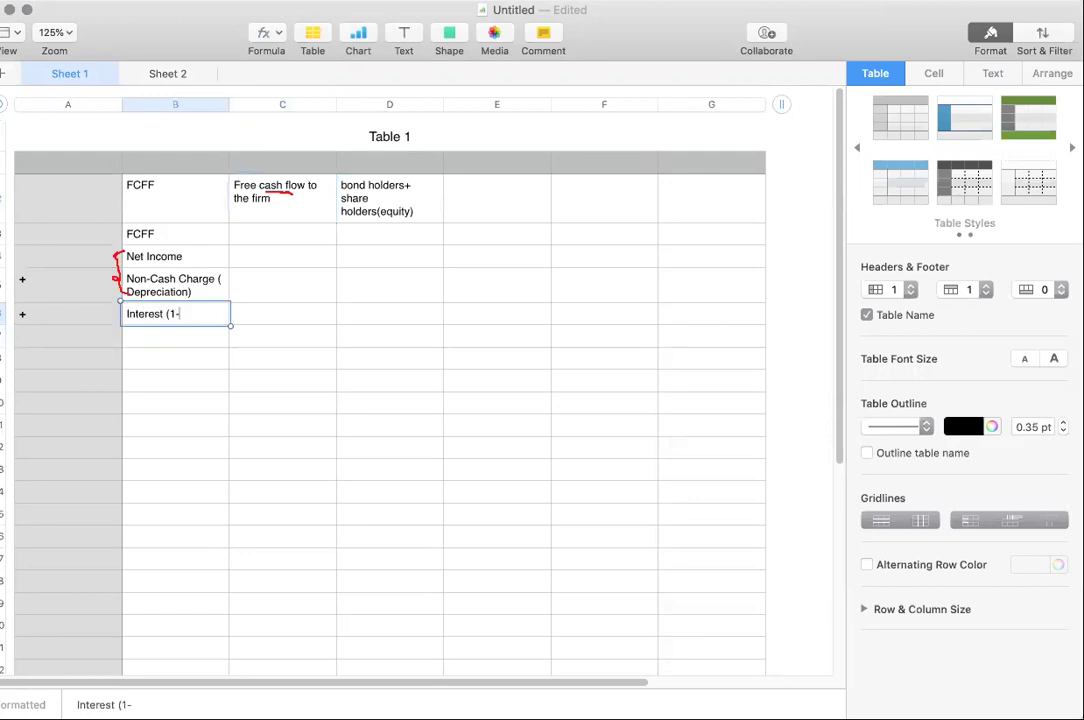
text(tax rate))
click(471, 258)
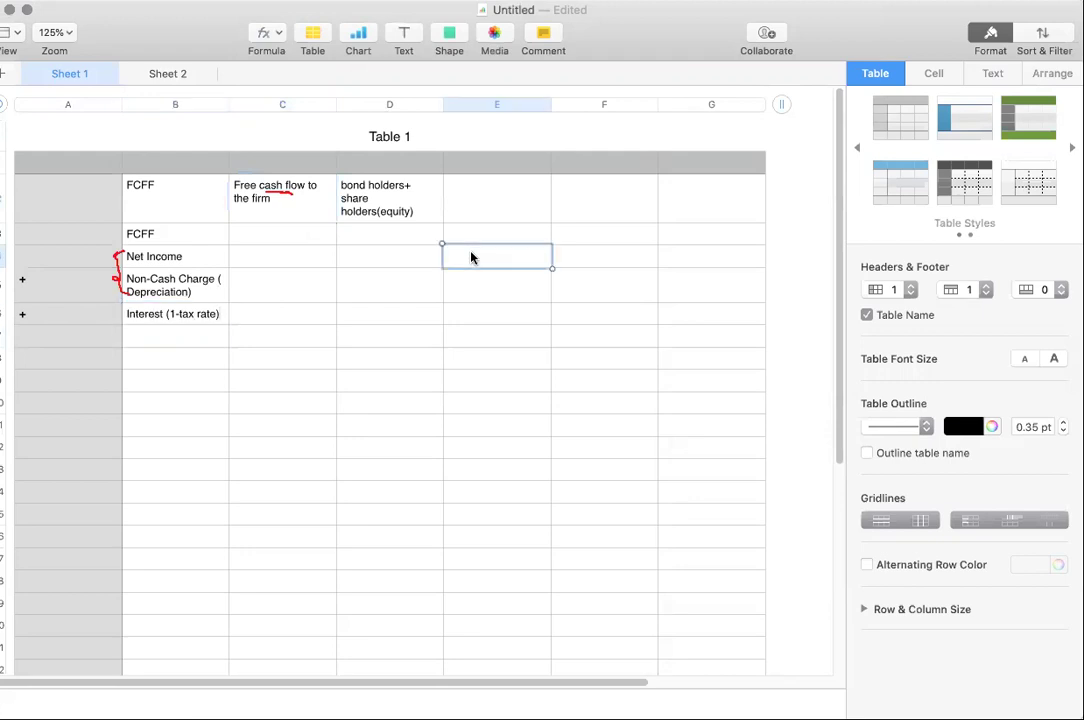
Enter the label 'Net Income' in column E of the Net Income row.
text(Net Income)
key(Tab)
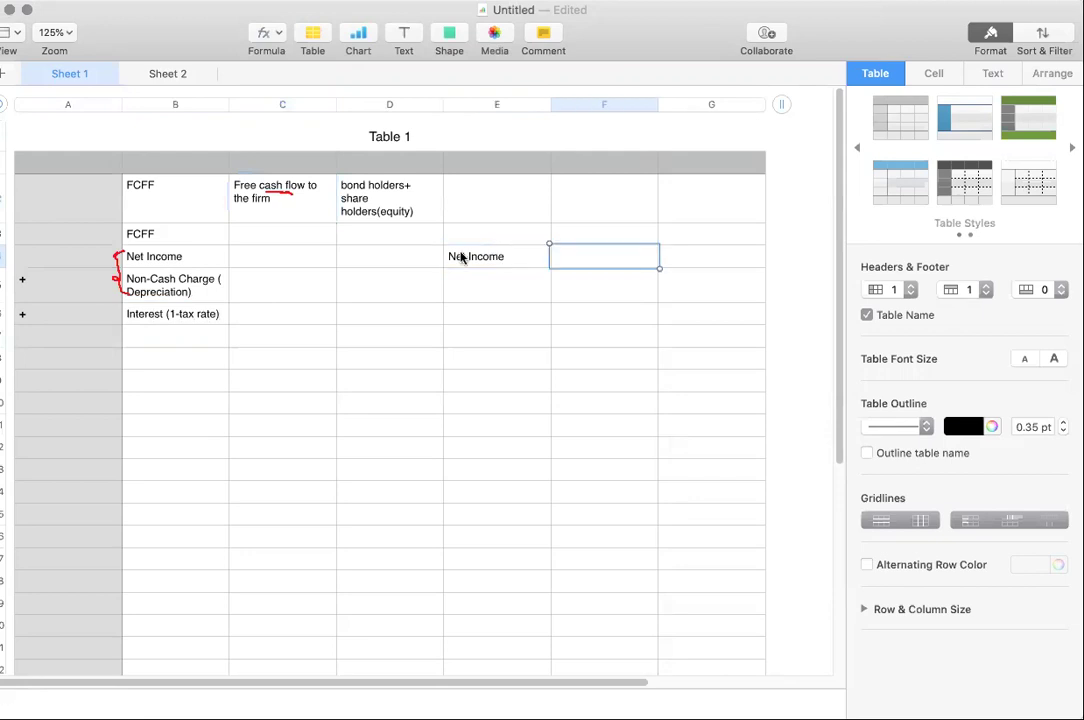
click(530, 256)
click(552, 170)
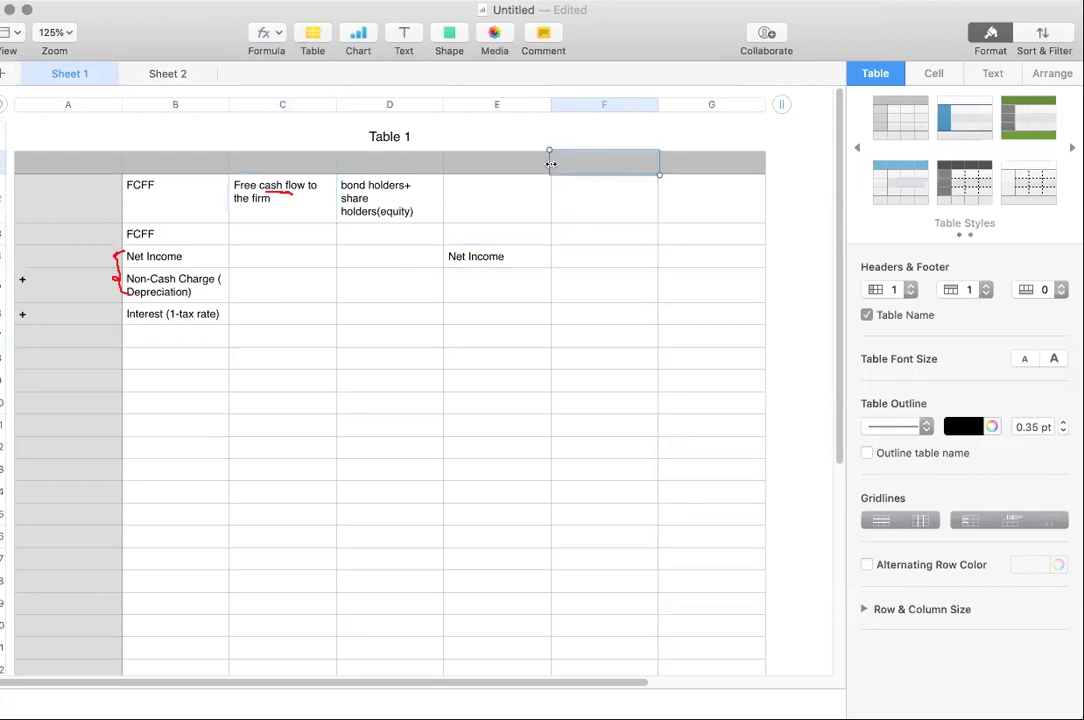
shift+click(709, 162)
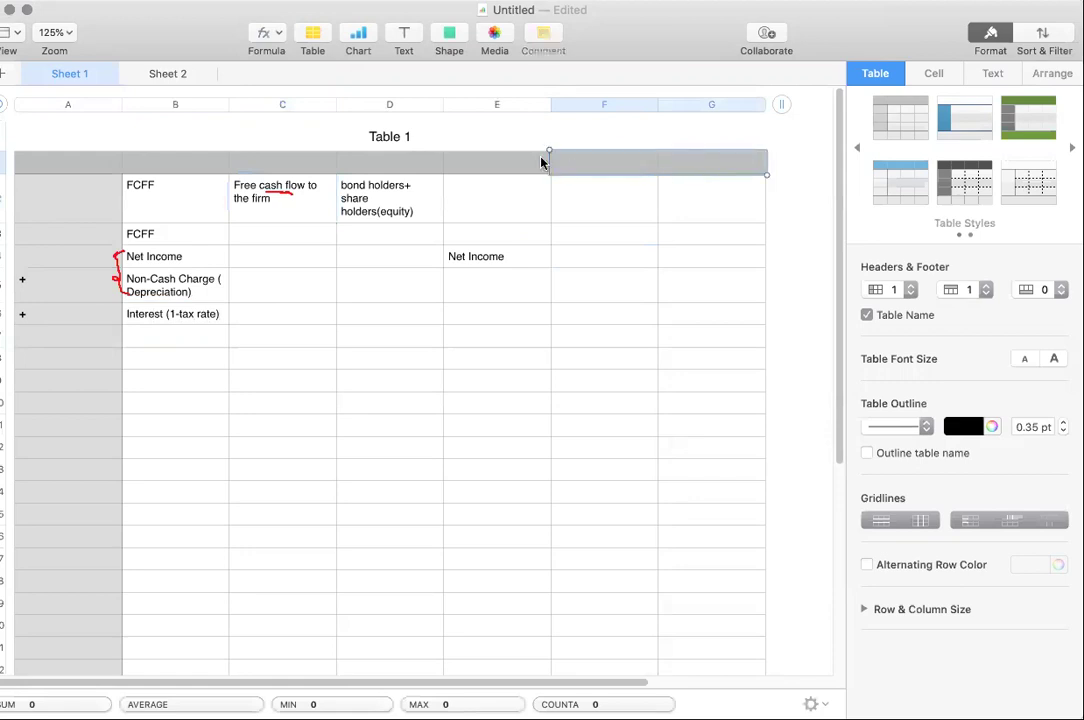
click(541, 162)
shift+click(615, 162)
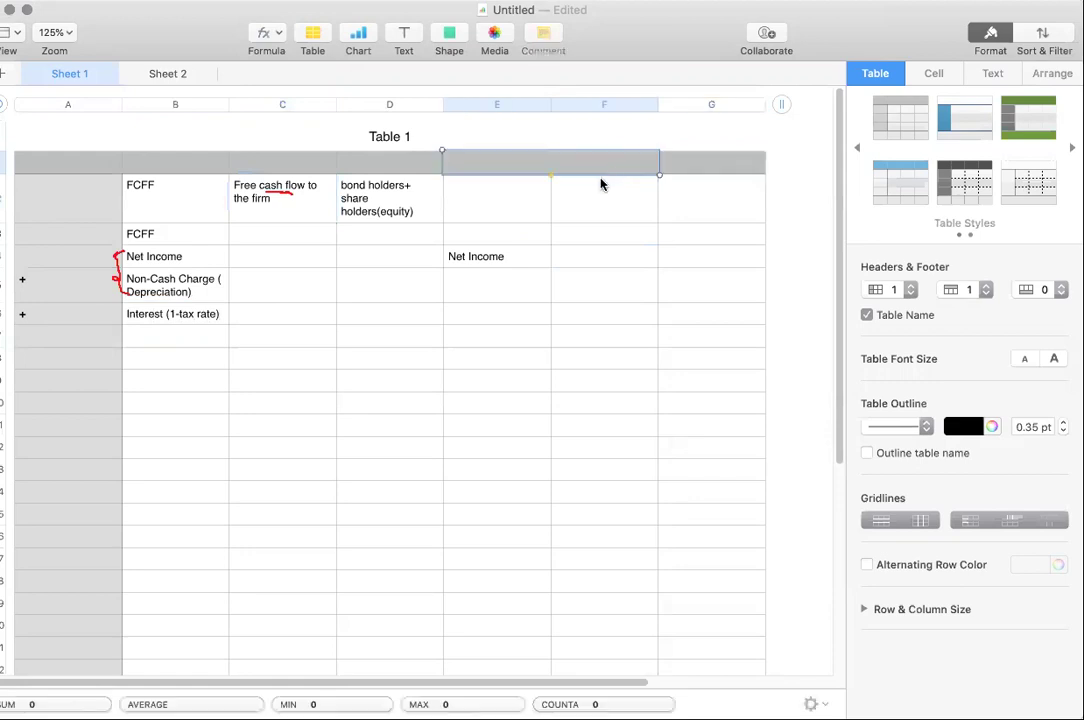
Expand the column E note to 'Net Income=( EBIT- interest ) (1- Tax rate)'.
click(523, 261)
click(523, 258)
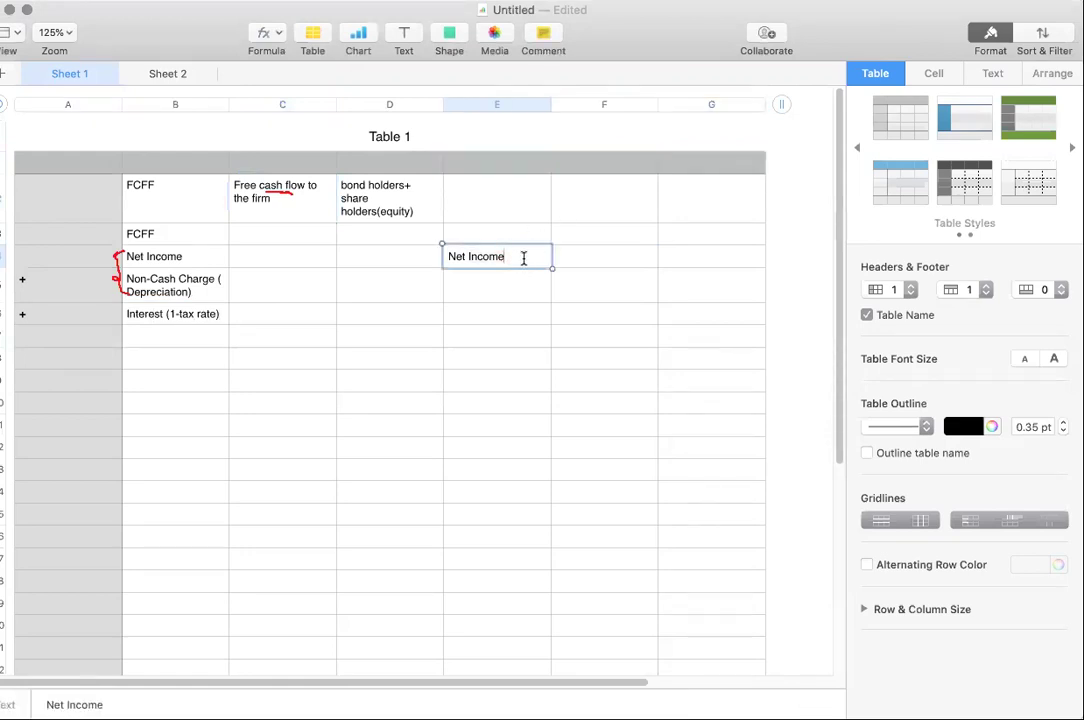
text(= EBIT- interest)
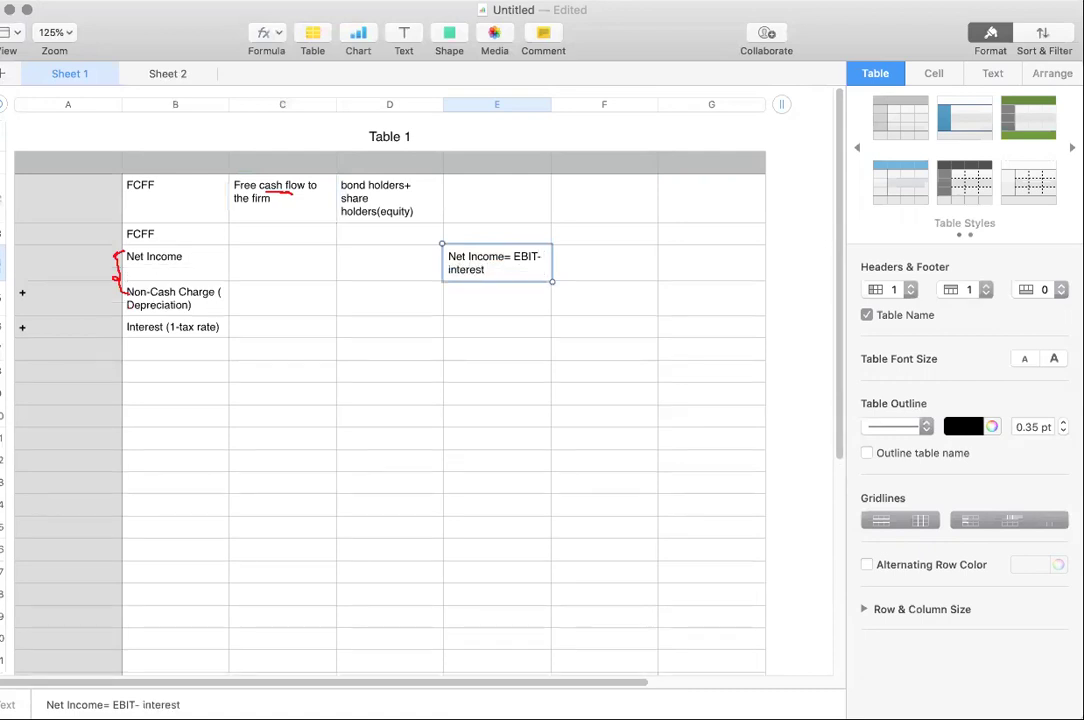
click(511, 256)
text(()
text())
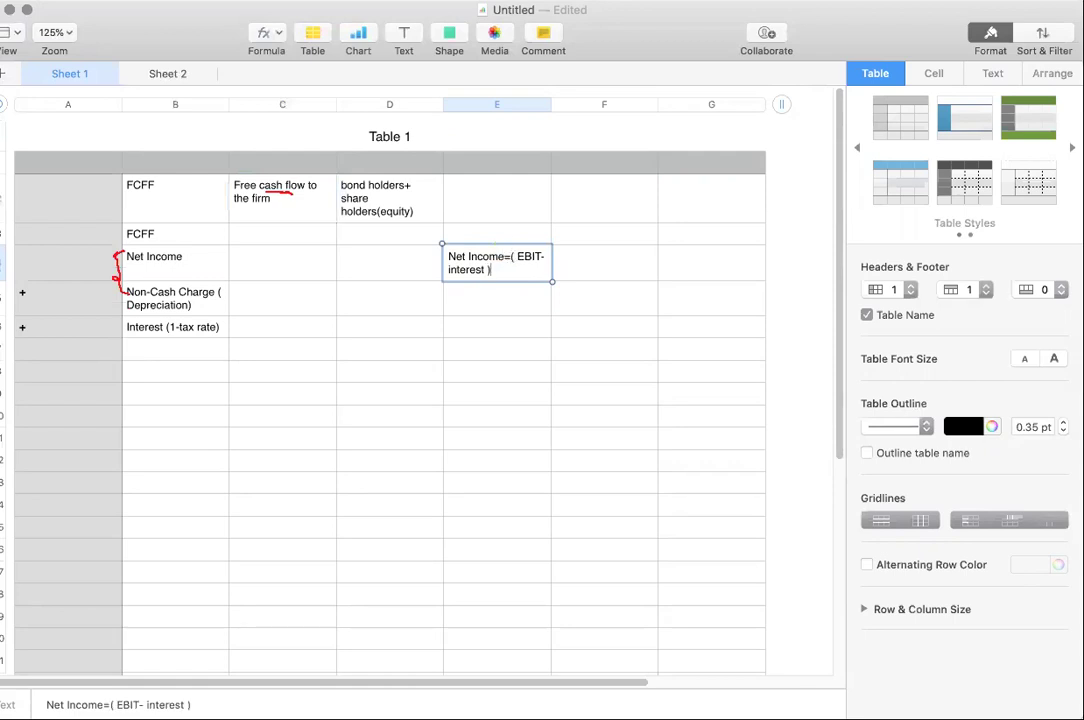
text( 1- Tax rate))
click(517, 256)
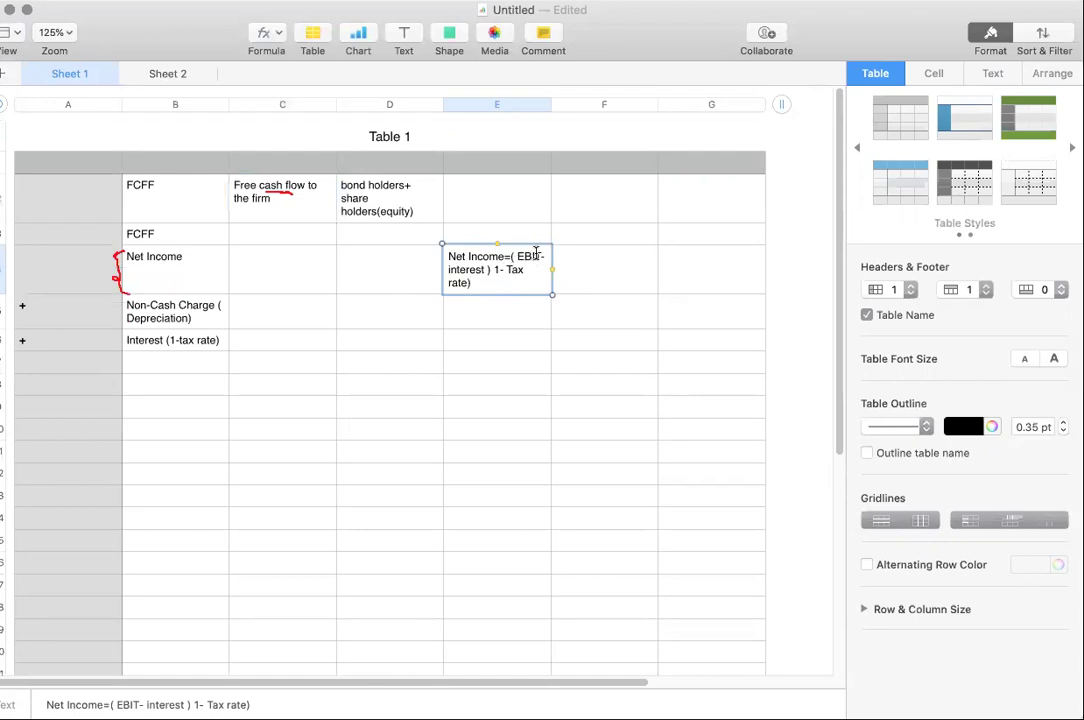
click(491, 270)
text(()
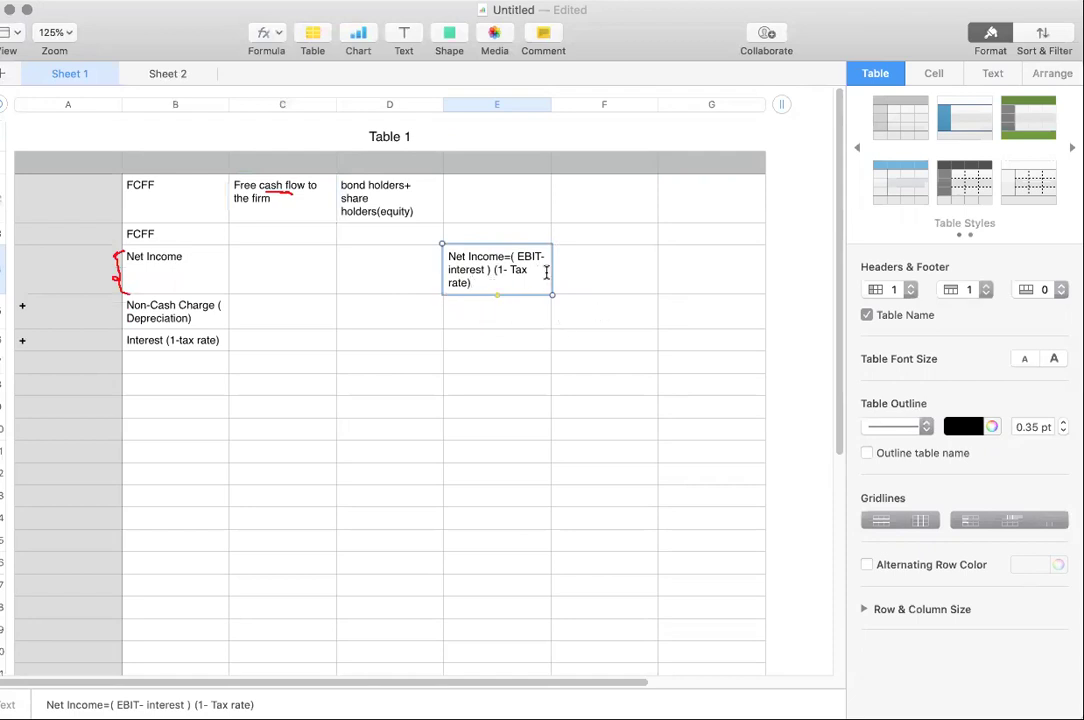
click(547, 168)
Autofill the Net Income note from column E into column F.
drag(550, 163, 610, 165)
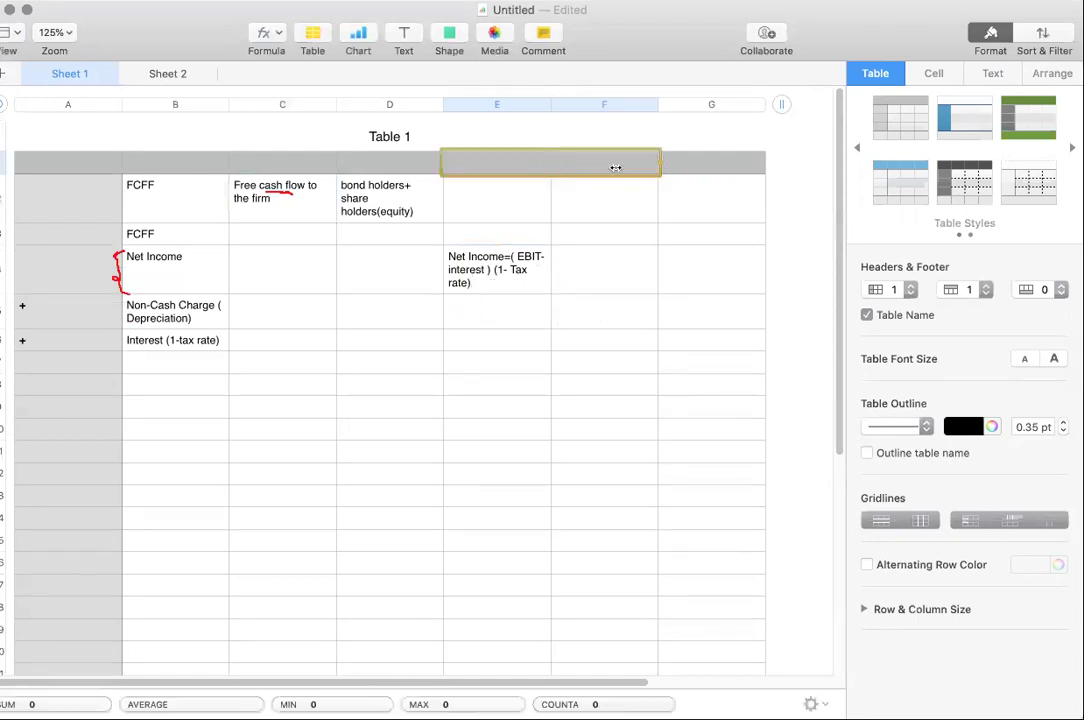
click(555, 242)
click(549, 265)
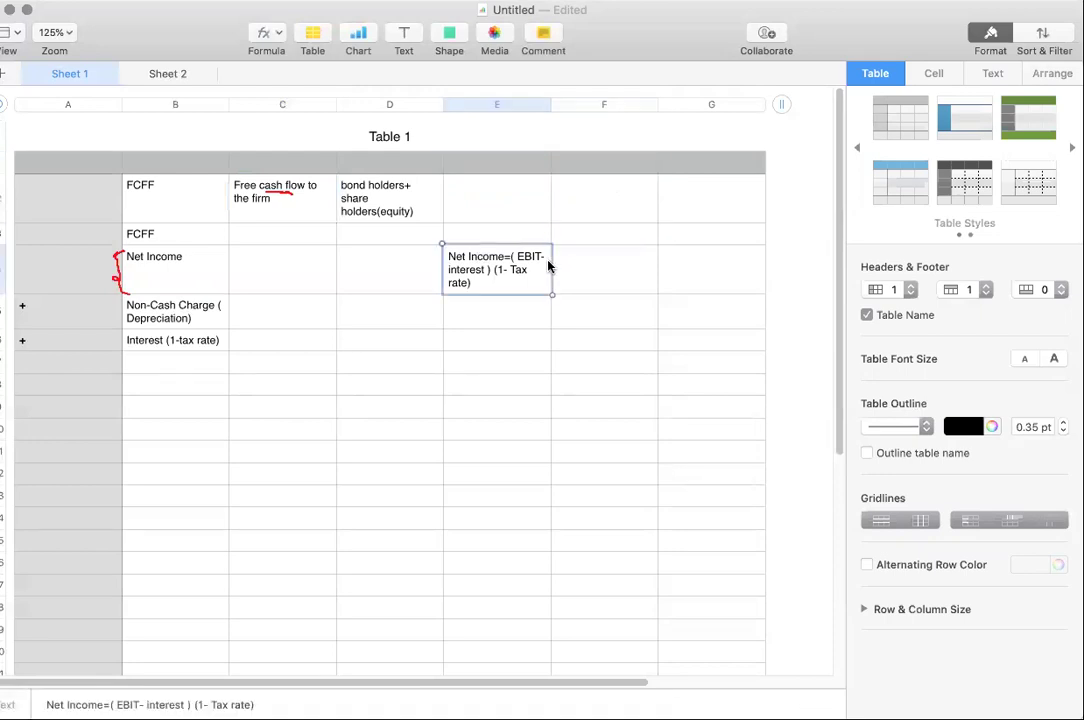
click(555, 260)
click(542, 262)
drag(551, 269, 624, 271)
Rewrite the column F copy as 'Net Income=EBIT(1- Tax rate)- interest ( 1- tax rate)'.
click(618, 278)
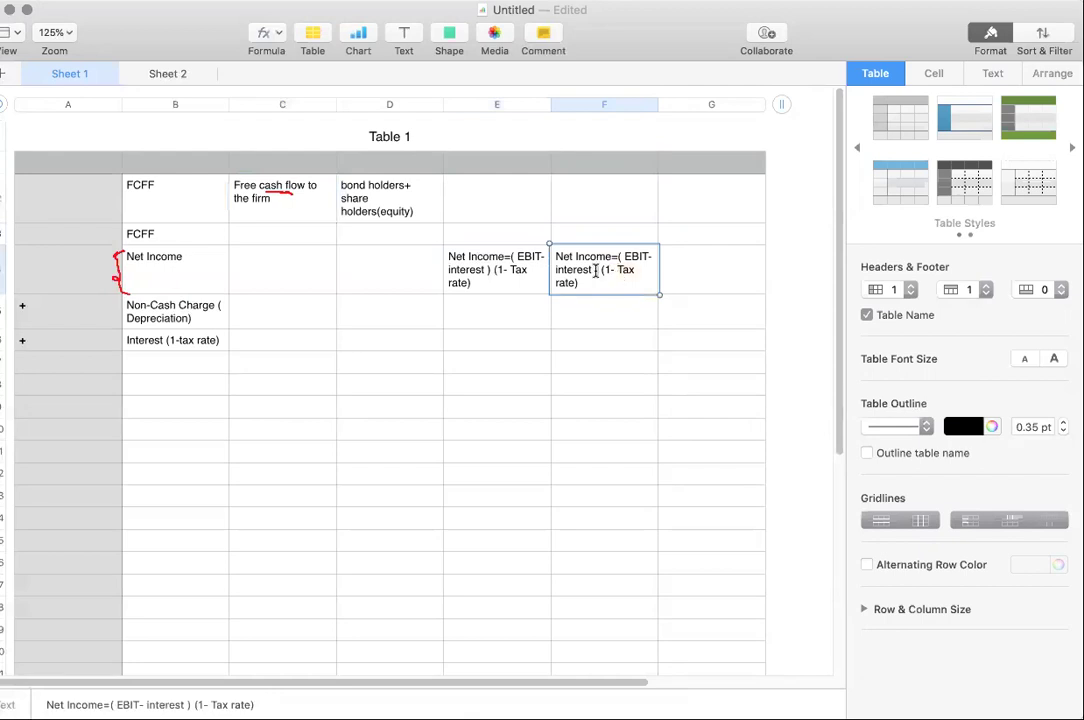
drag(596, 268, 545, 268)
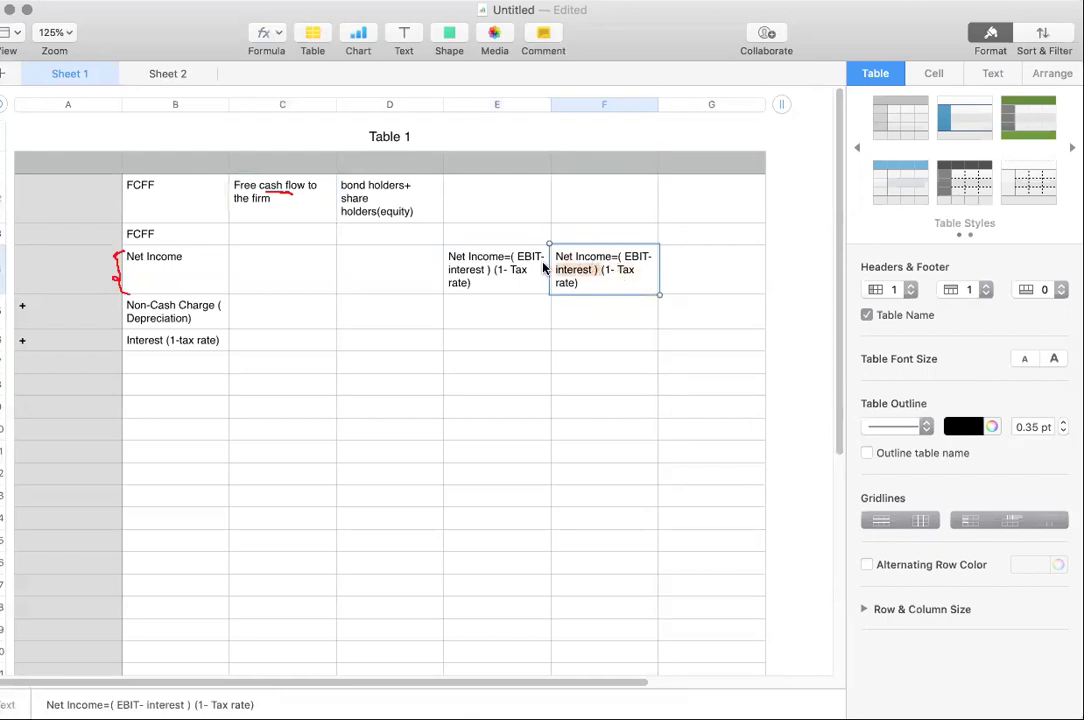
key(BackSpace)
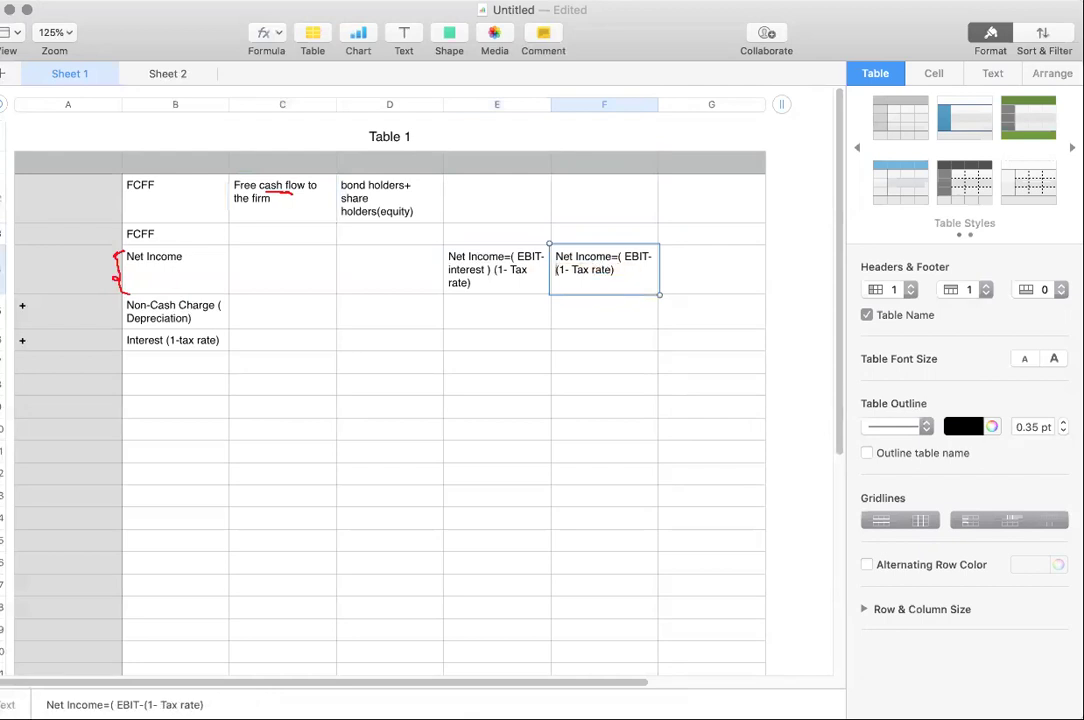
click(624, 258)
key(BackSpace)
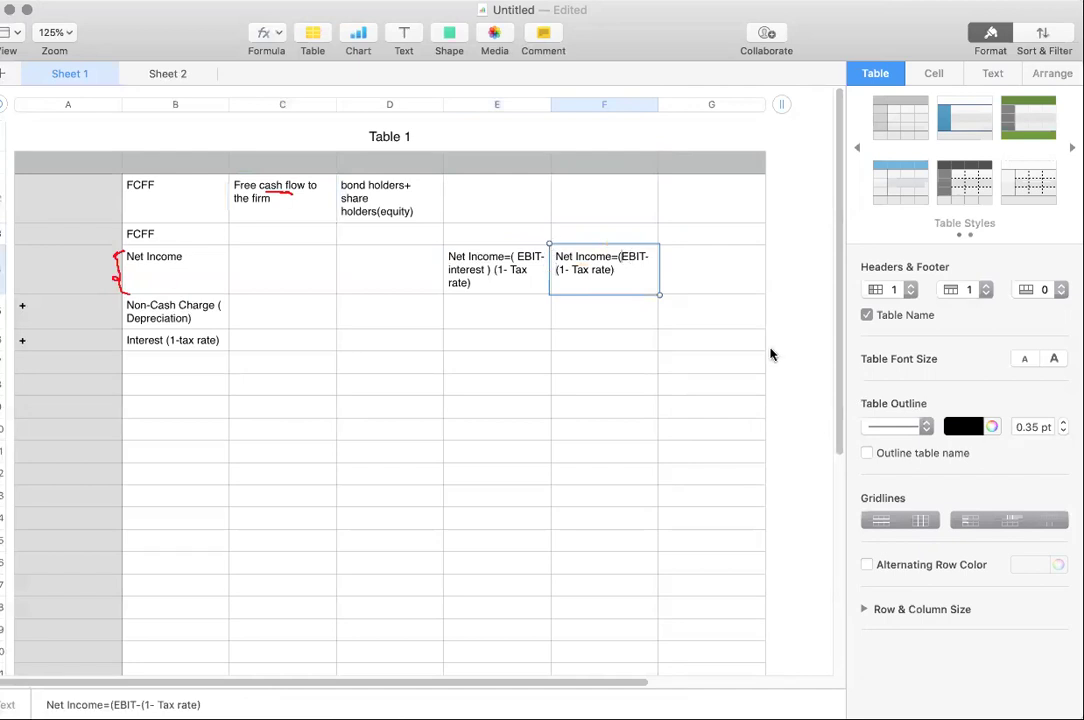
key(BackSpace)
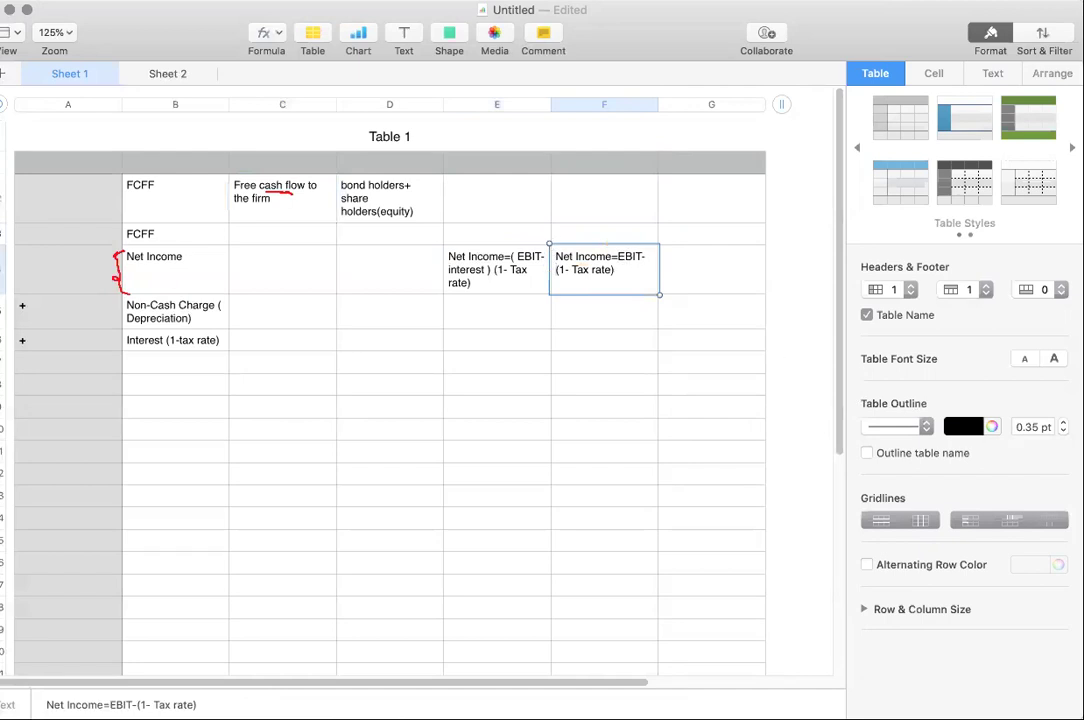
key(BackSpace)
click(620, 283)
text(- interest ( interest ))
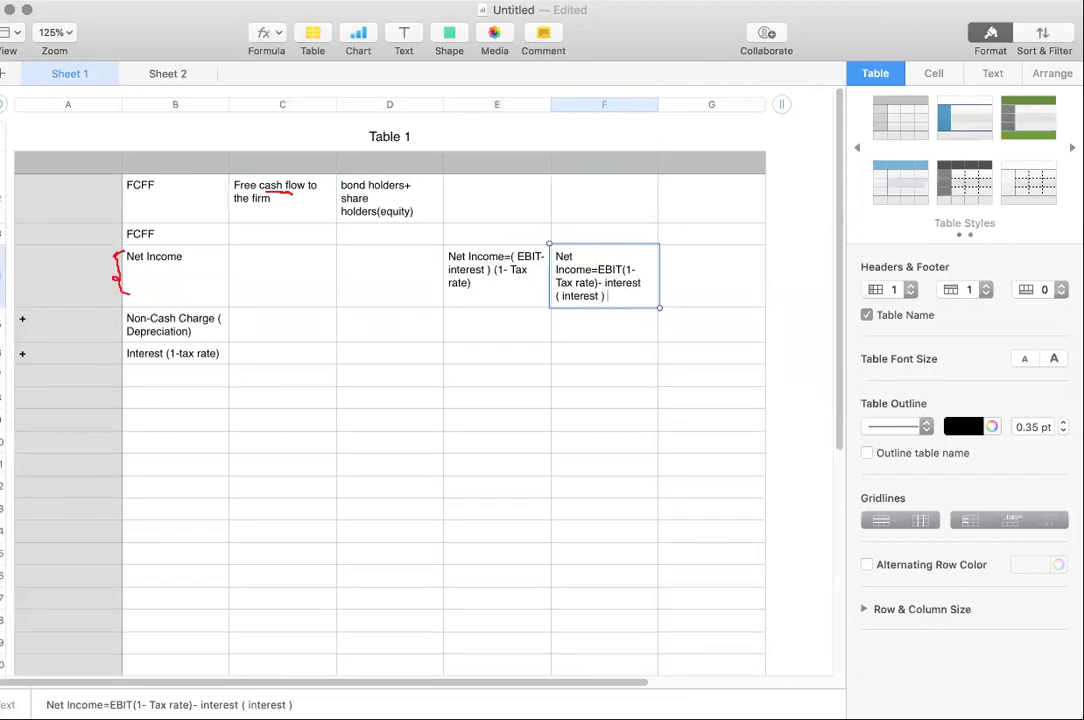
key(BackSpace)
key(BackSpace)
key(BackSpace)
key(BackSpace)
key(BackSpace)
key(BackSpace)
key(BackSpace)
key(BackSpace)
key(BackSpace)
key(BackSpace)
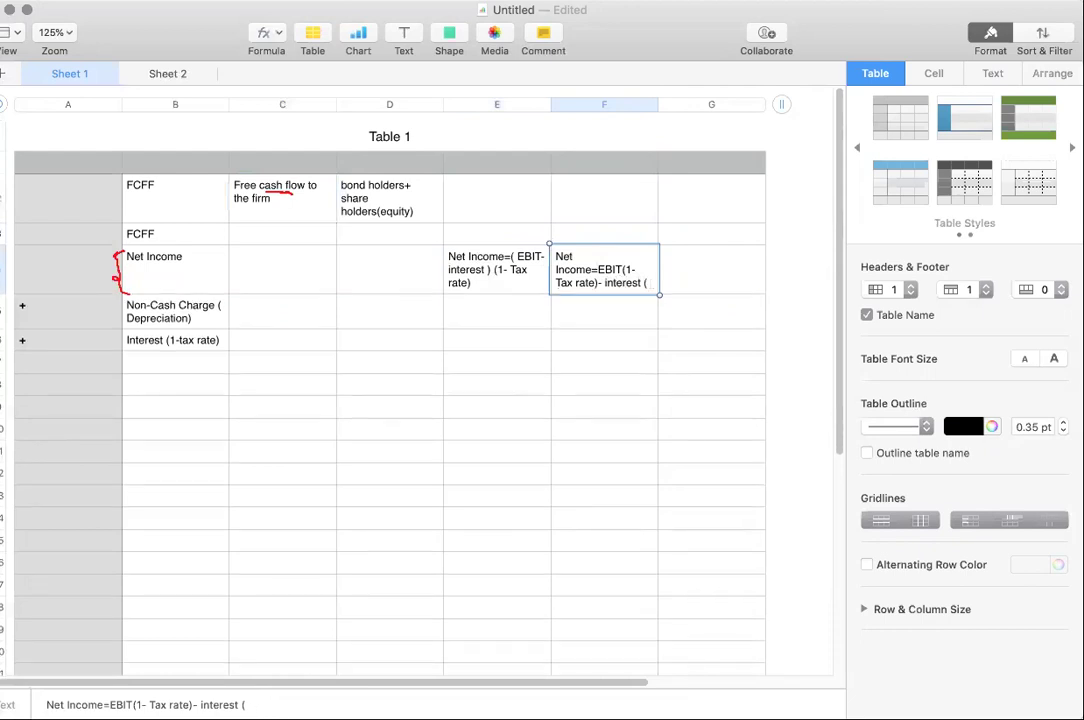
text(1- tax rate))
Compare it with the column E note and reselect the edited column F note.
click(500, 278)
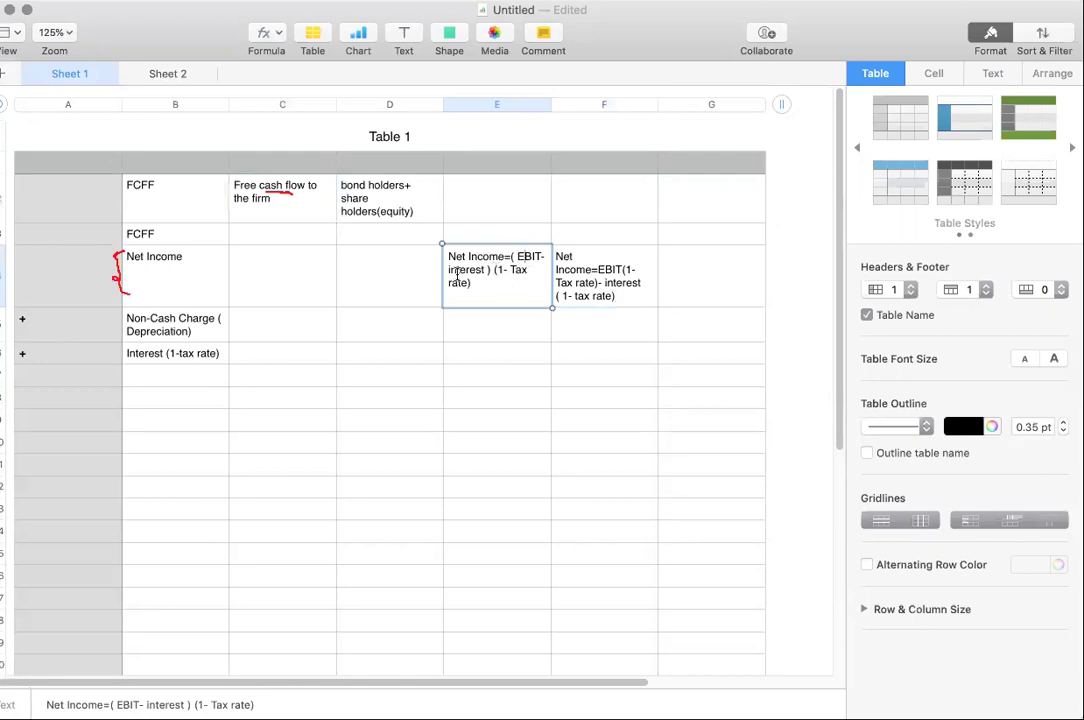
key(Tab)
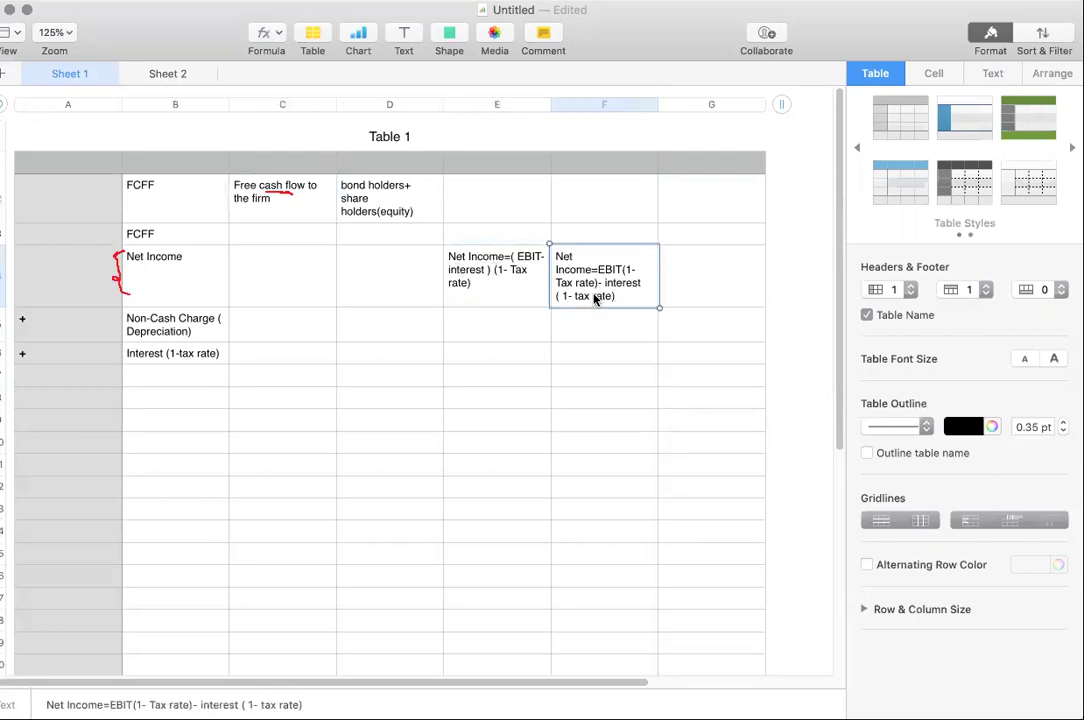
click(155, 360)
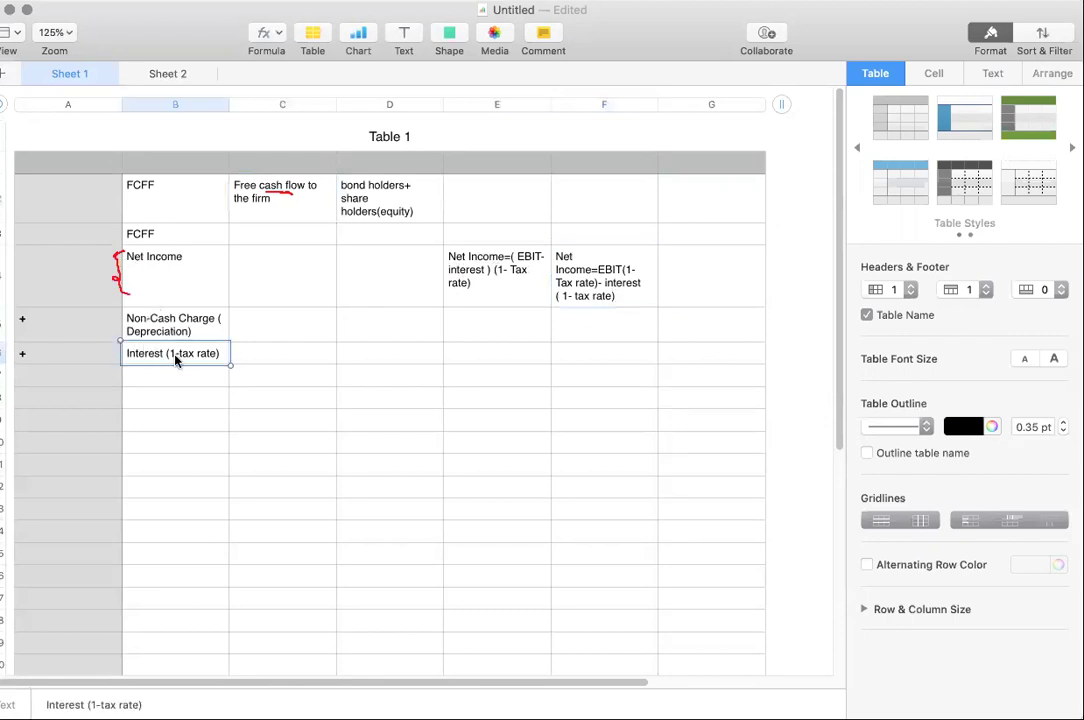
click(632, 260)
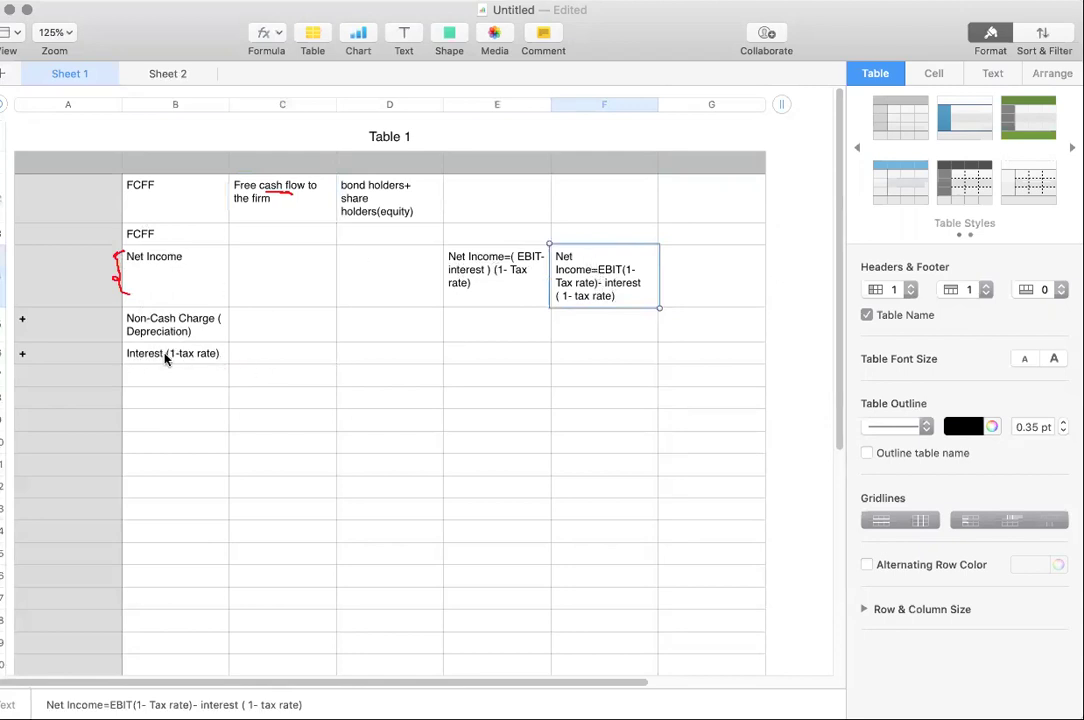
Add minus-marked rows 'Fixed capital investment' and 'Working Capital Investment' below the Interest row.
click(55, 379)
text(-)
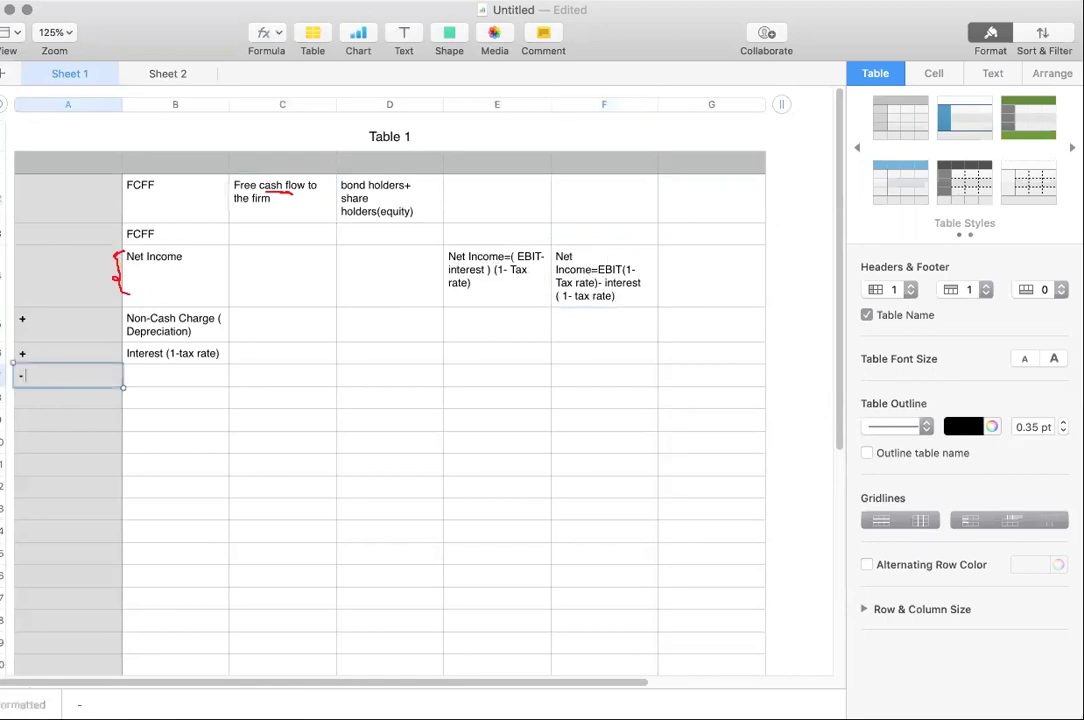
text( FC In)
key(BackSpace)
key(BackSpace)
key(BackSpace)
key(BackSpace)
key(BackSpace)
key(BackSpace)
key(Tab)
text(FC inve)
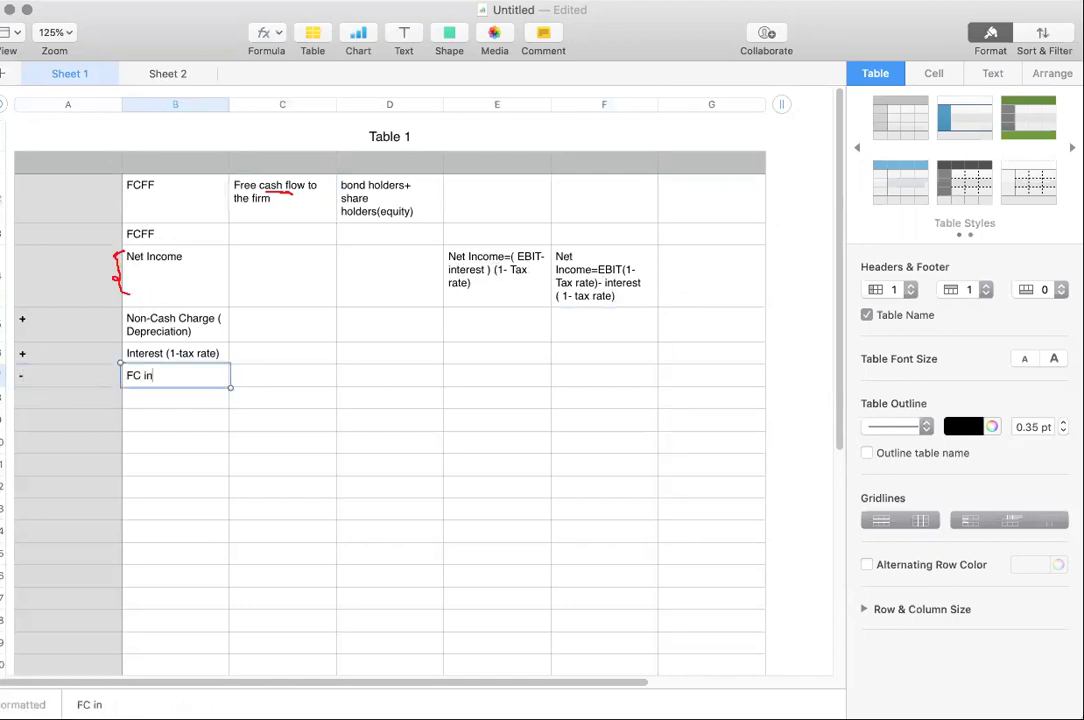
key(BackSpace)
key(BackSpace)
key(BackSpace)
key(BackSpace)
key(BackSpace)
key(BackSpace)
text(ixed capital)
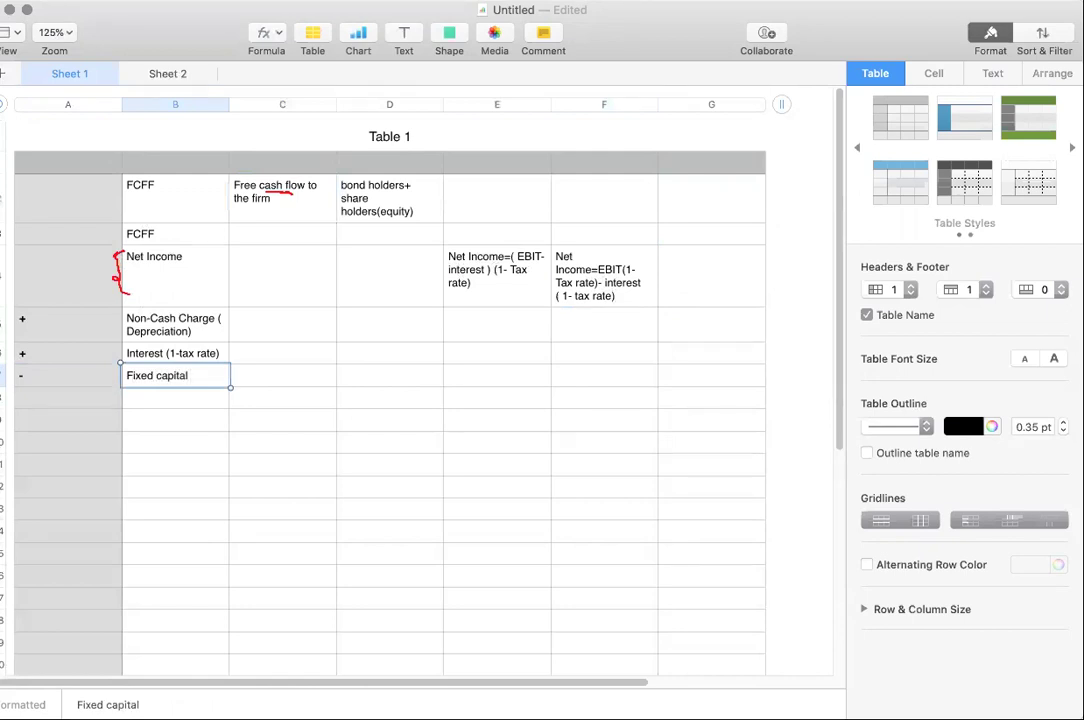
text( investment)
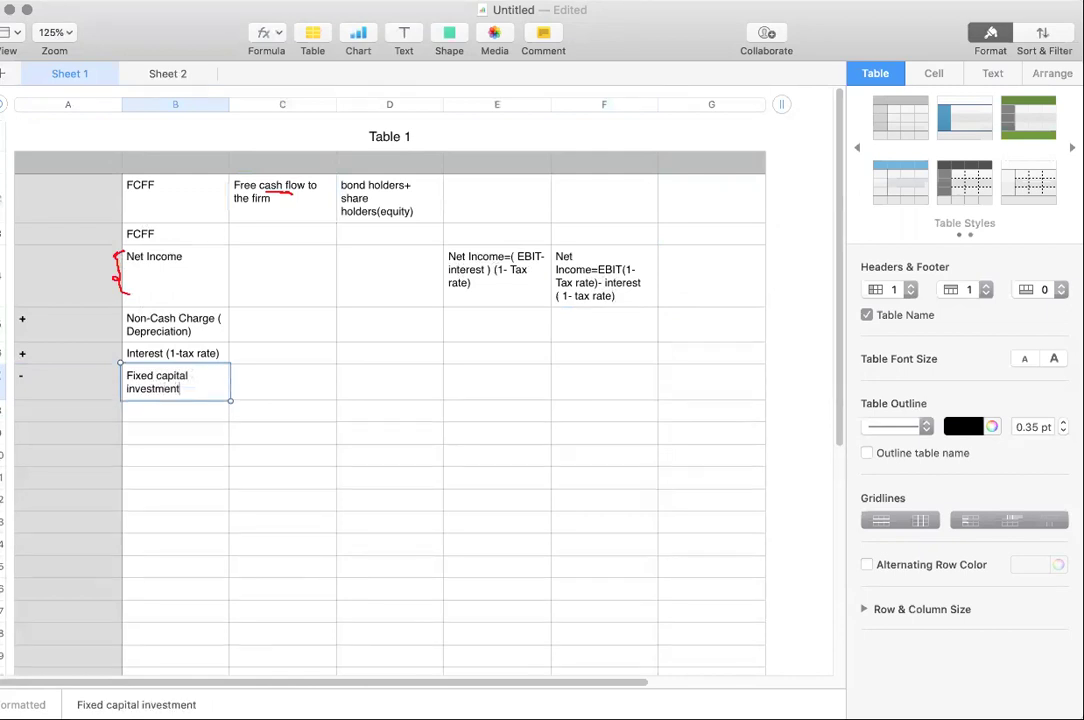
click(65, 411)
text(-)
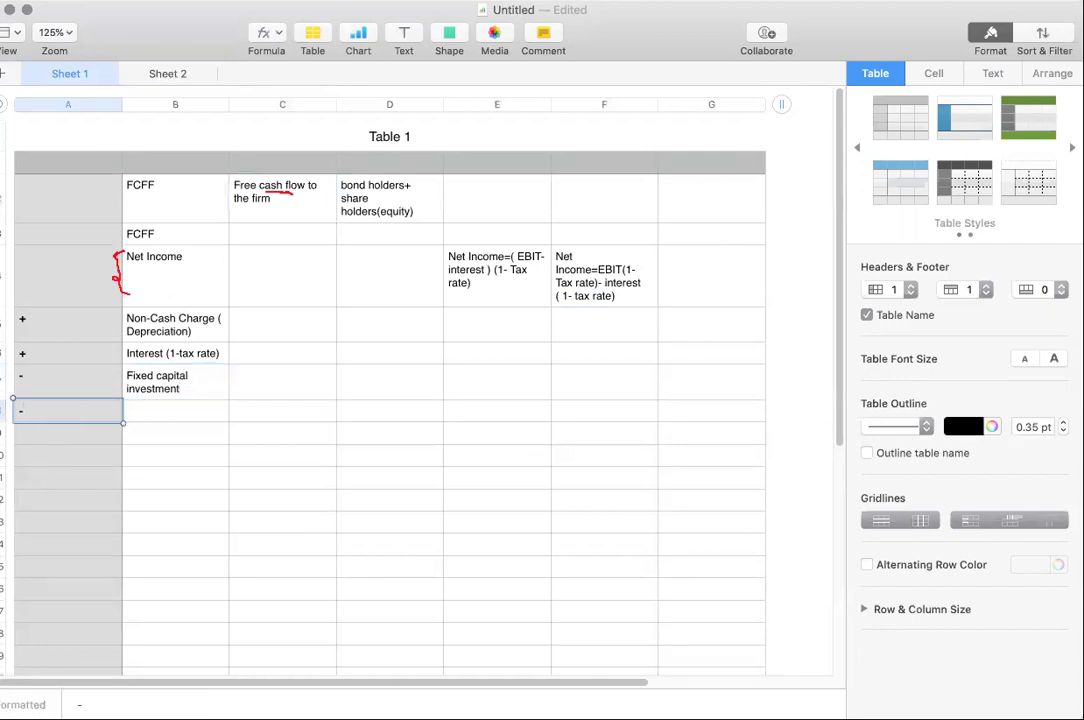
click(175, 411)
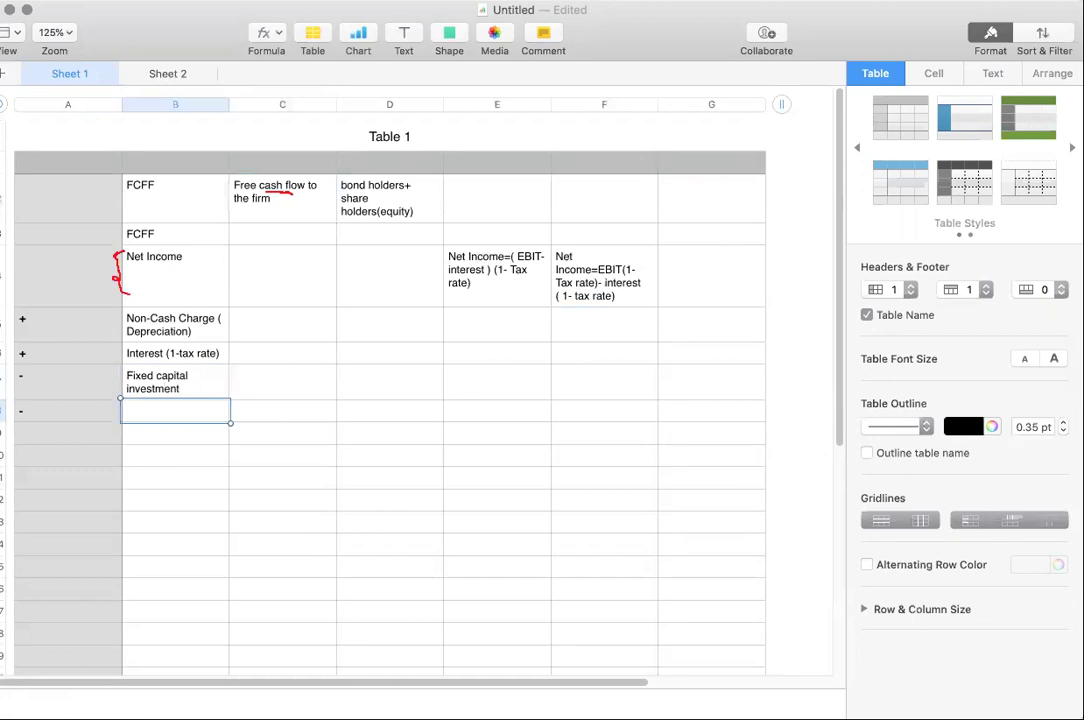
text(Working Capital Investment)
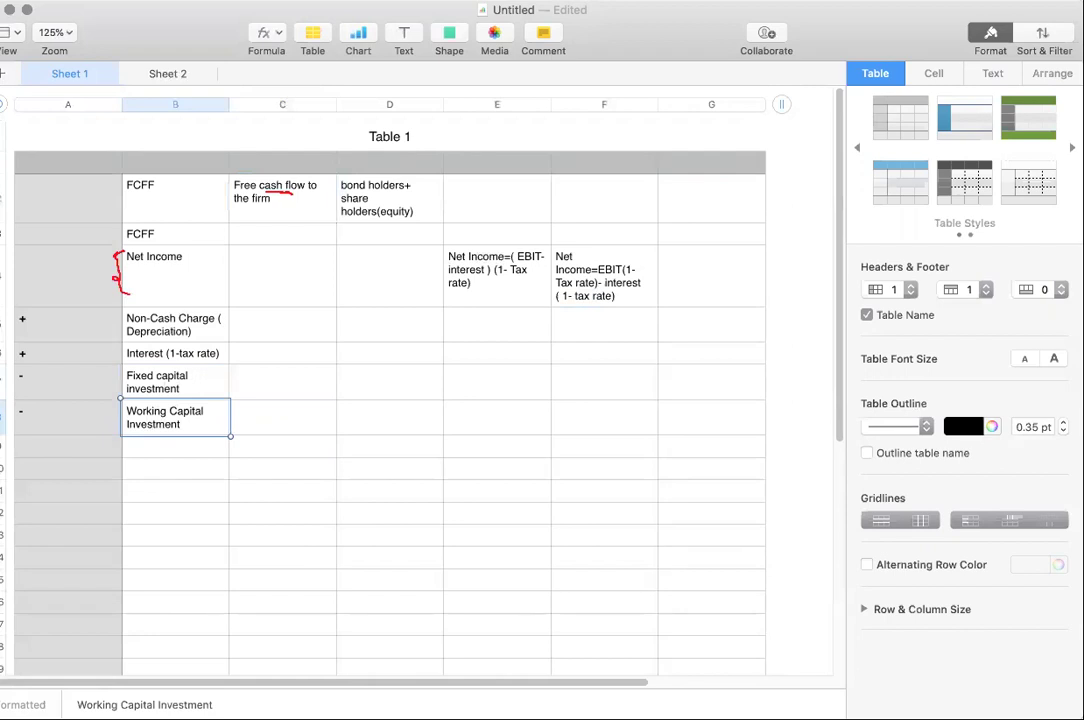
key(Return)
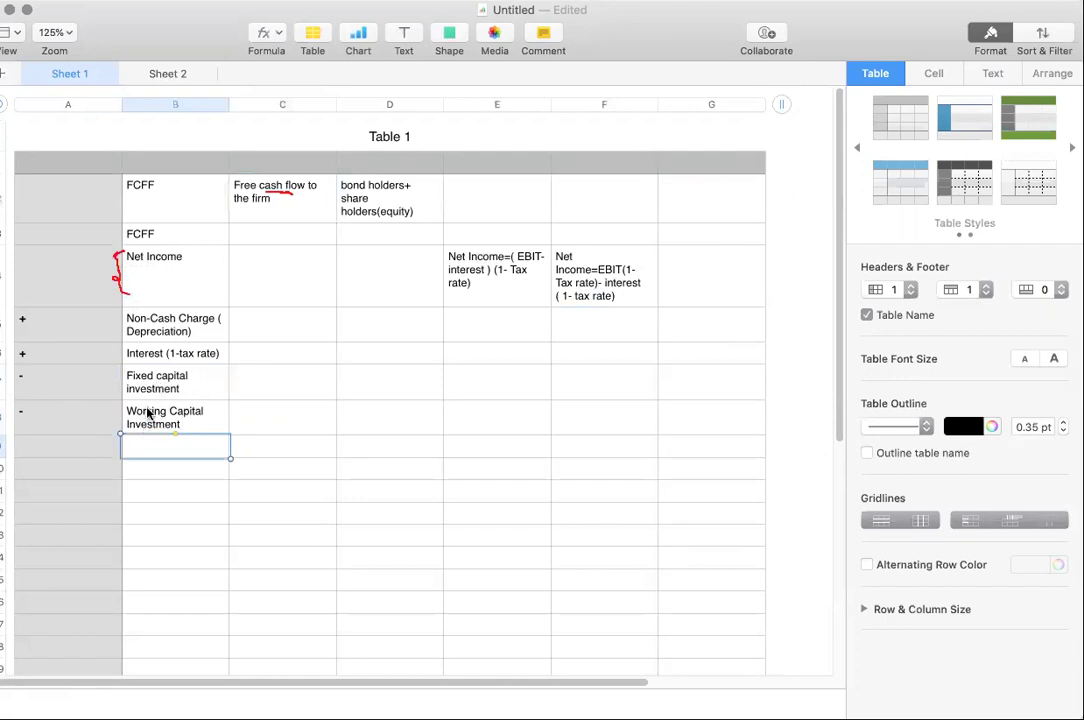
Add a closing 'Net' / 'FCFF' row beneath the investment rows.
click(79, 447)
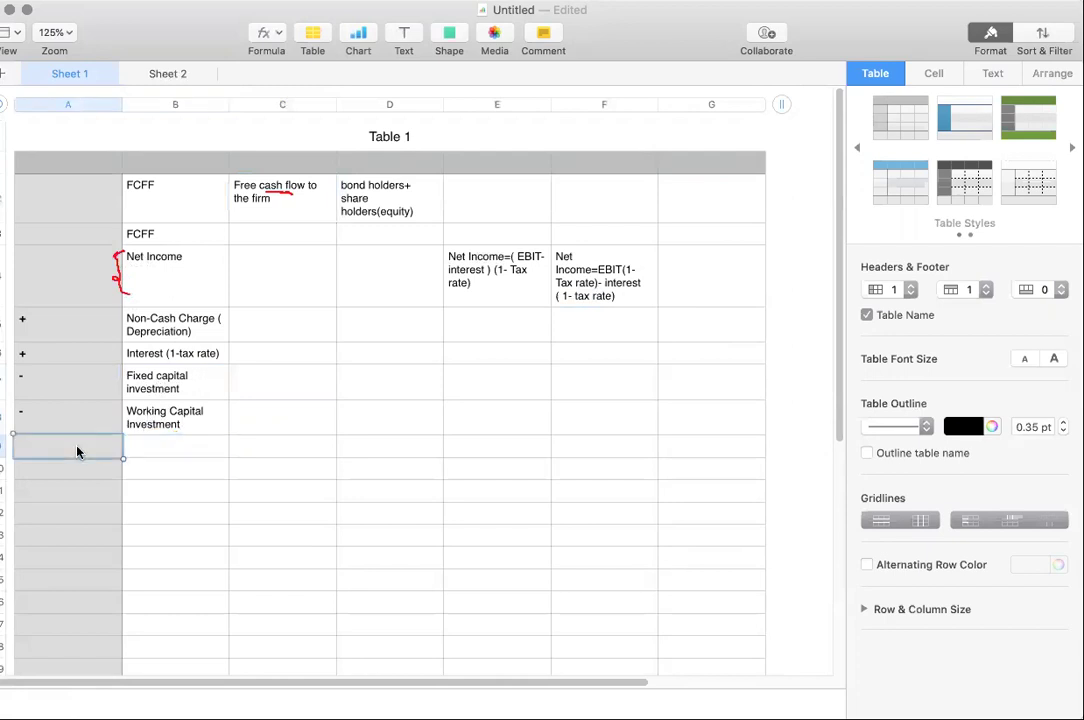
text(Net)
key(Tab)
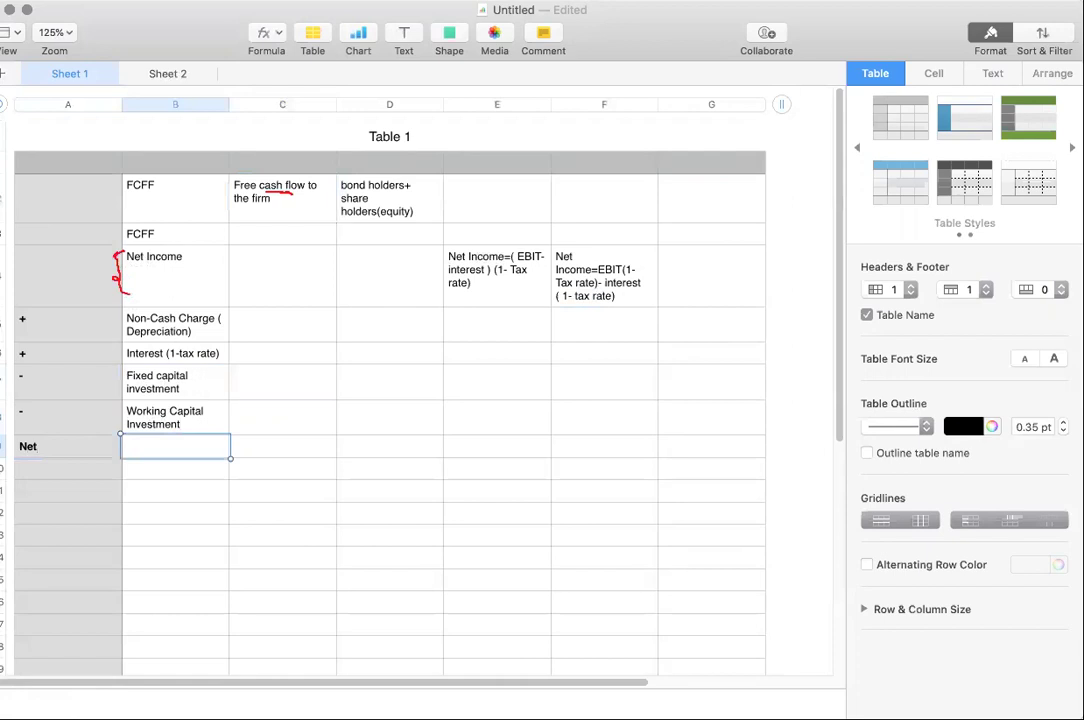
text(FCFF)
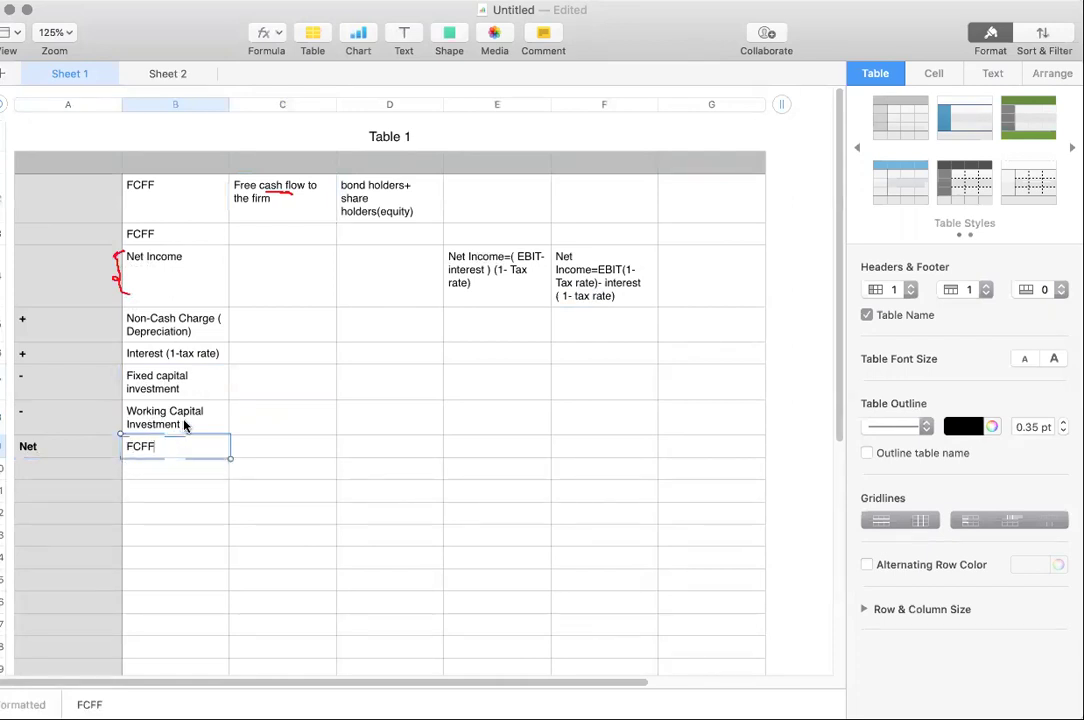
key(Escape)
click(375, 198)
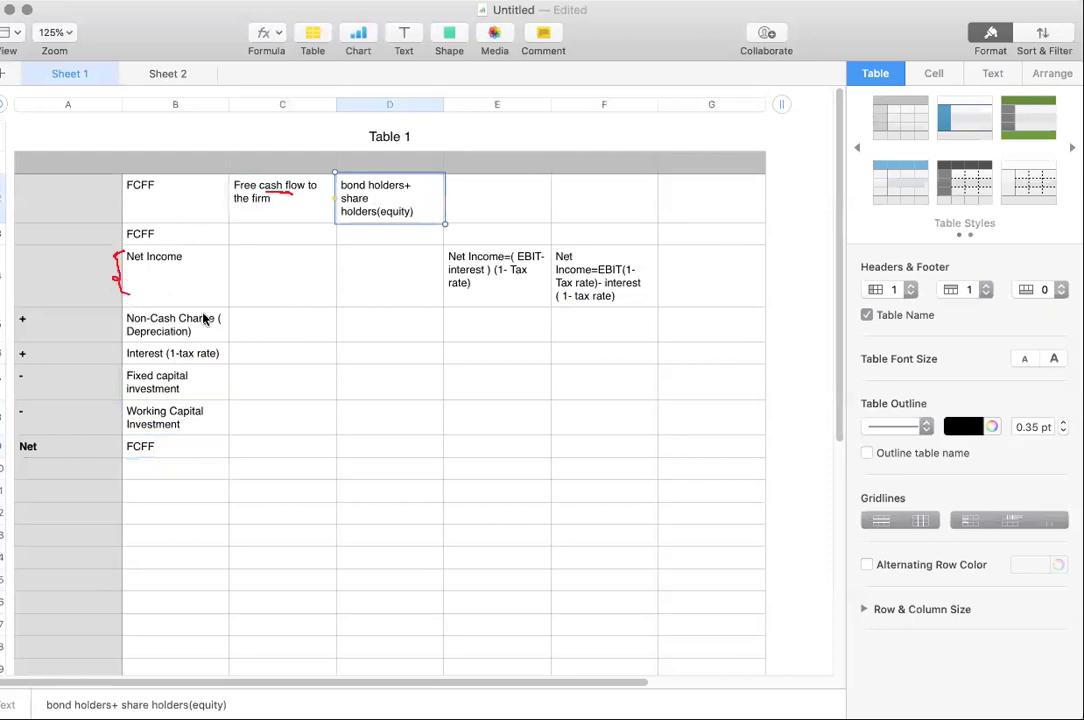
Type 'Net Income' in the empty column F cell below the Net Income formula.
click(264, 444)
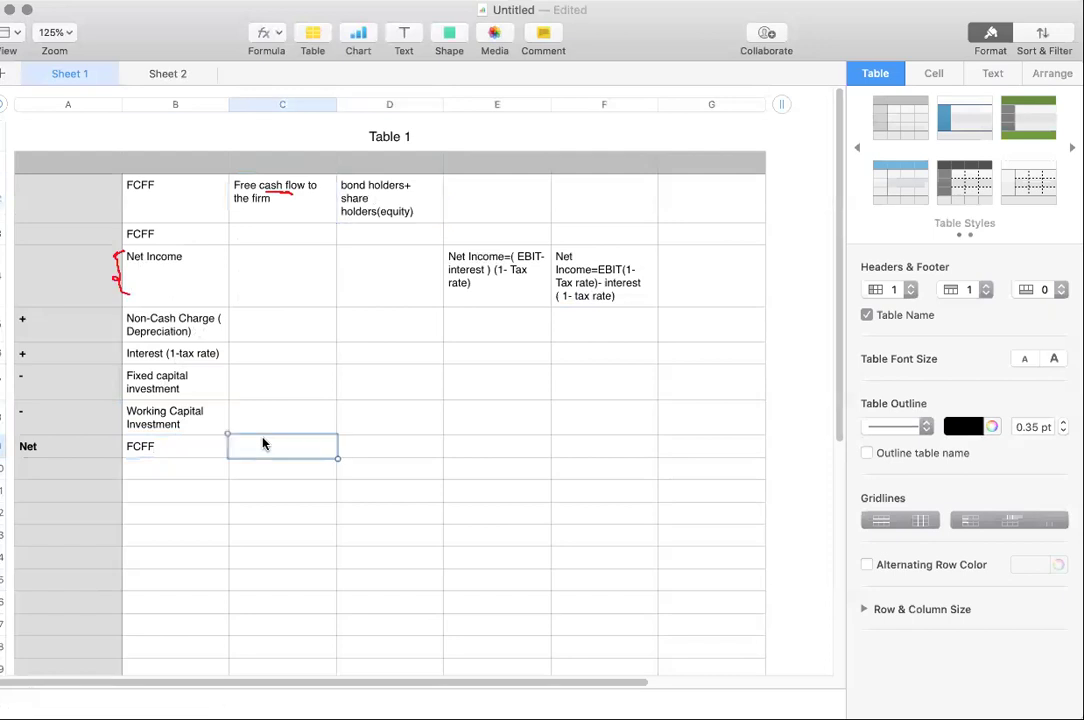
click(485, 354)
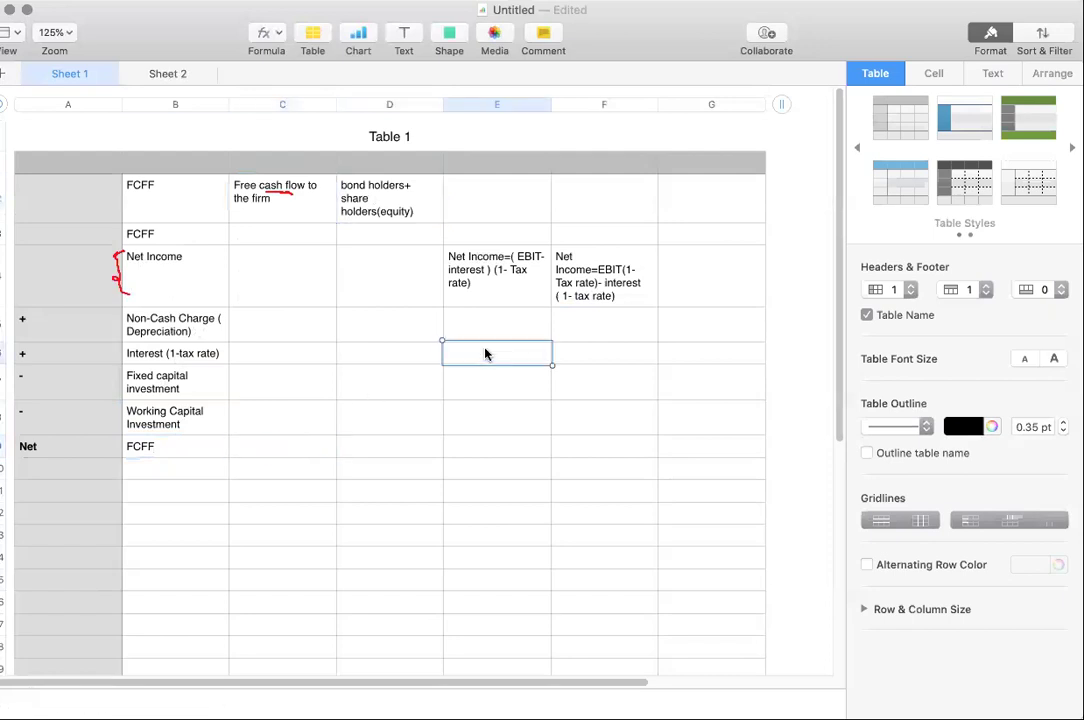
click(150, 238)
click(555, 295)
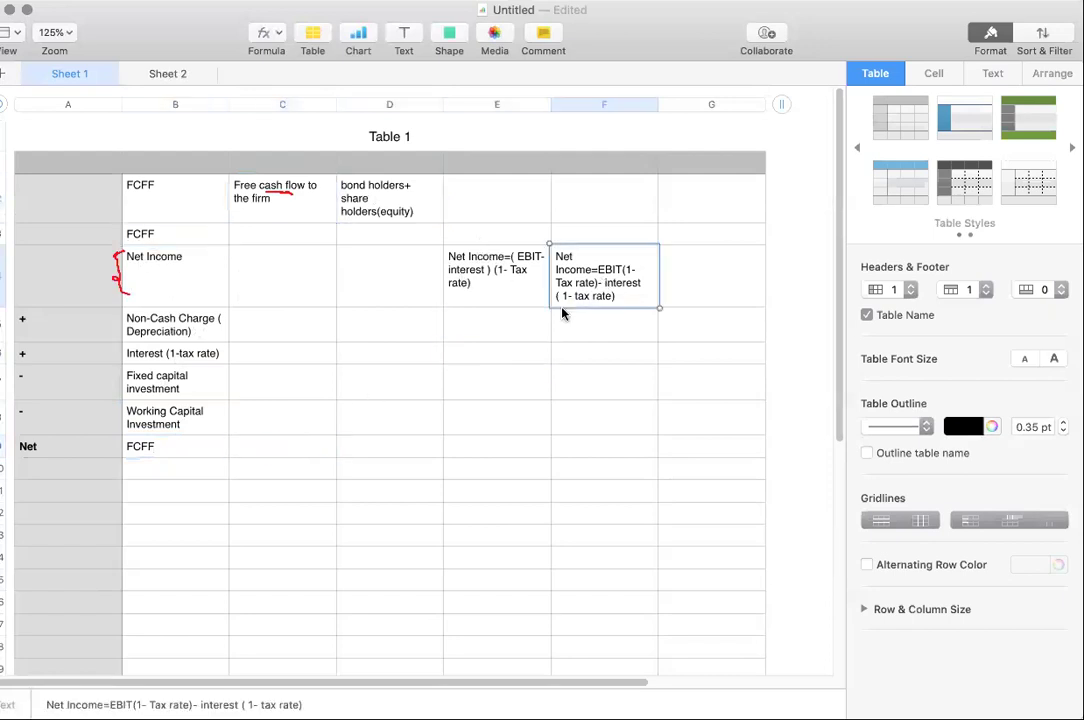
click(576, 336)
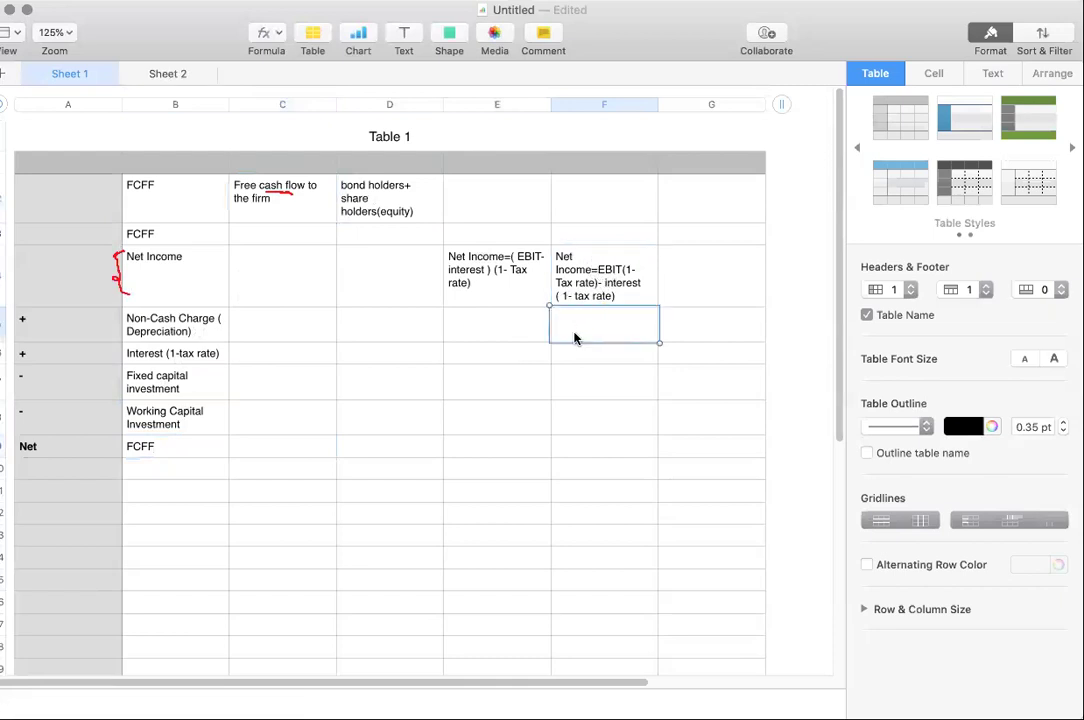
text(Net Income)
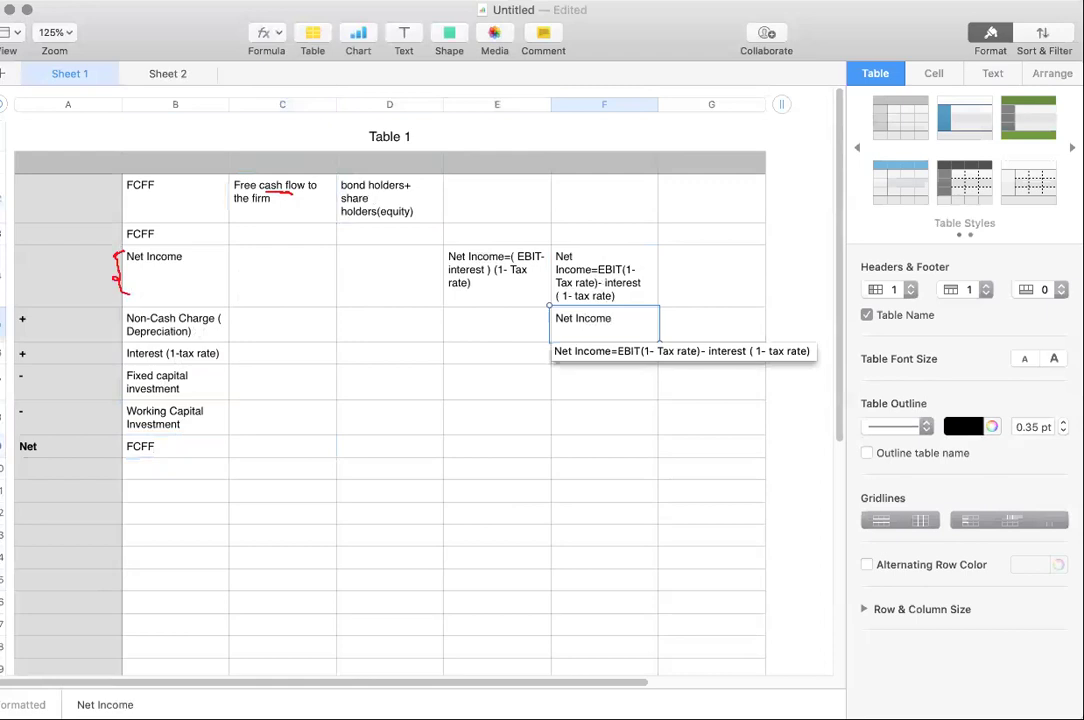
click(611, 297)
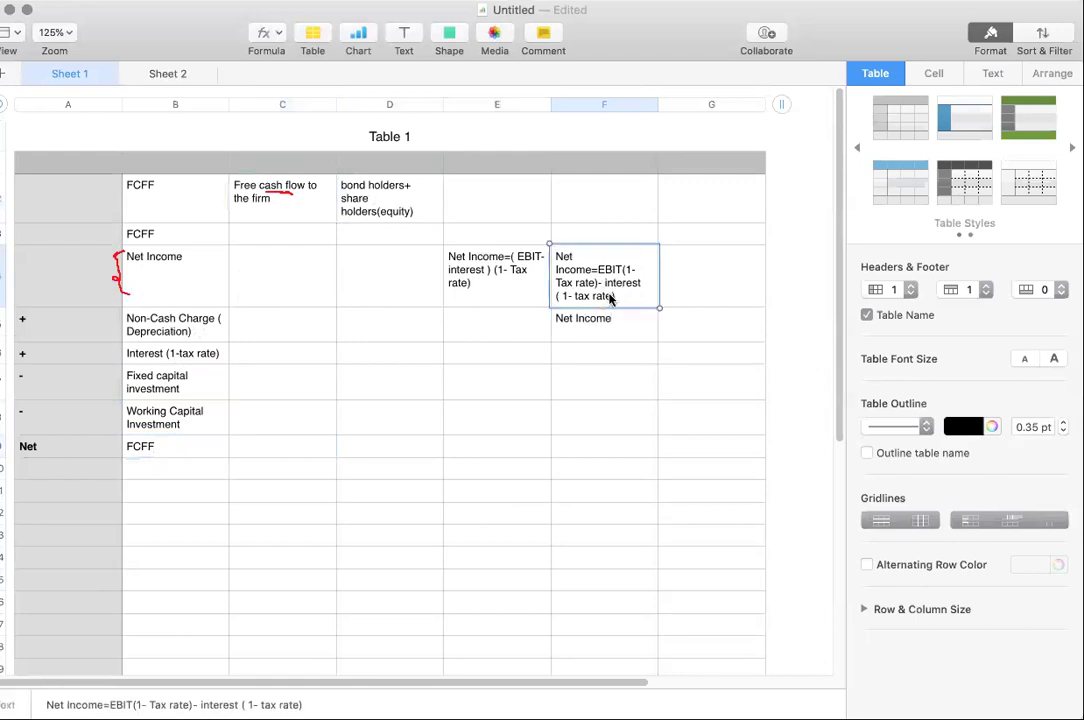
Extend that cell to 'Net Income+ Interest (1-Tax Rate)= EBIT (1-tax rate)'.
click(617, 323)
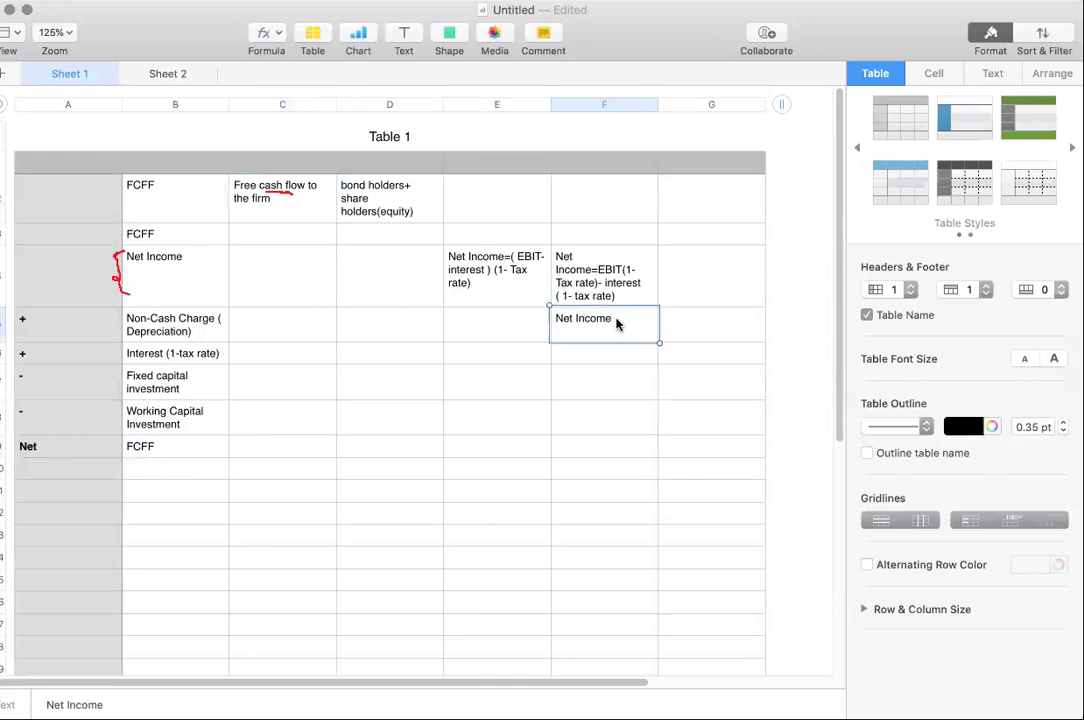
click(619, 320)
text(+ Interest (1-Tax)
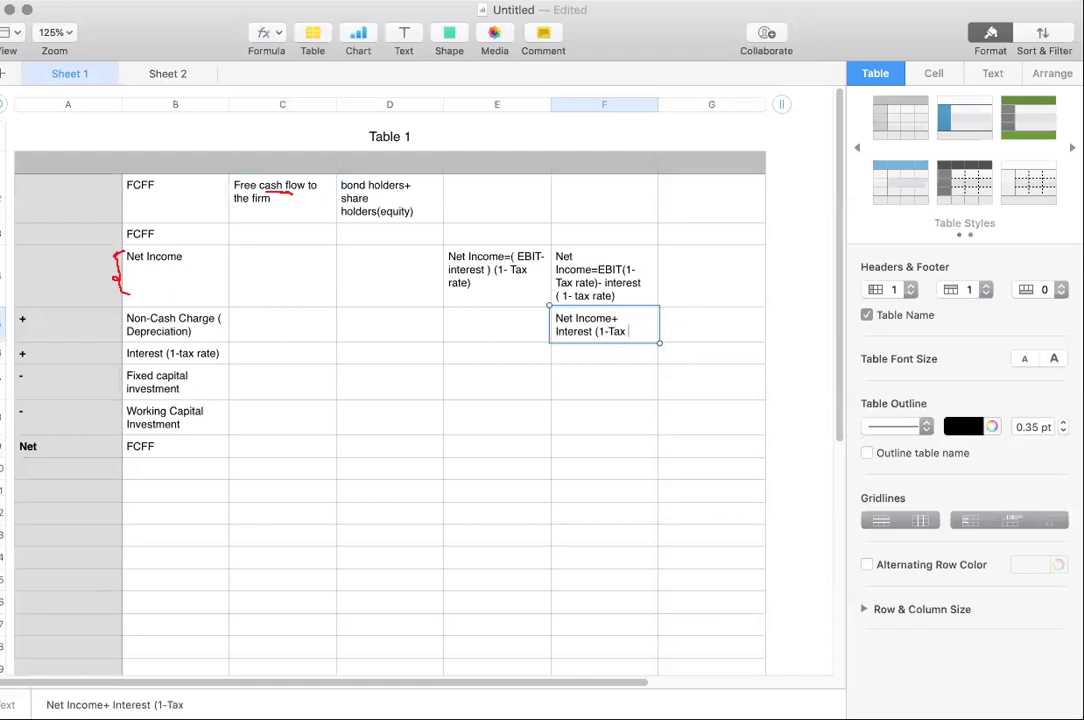
text( Rate_)
key(BackSpace)
text(_)
key(BackSpace)
text()=)
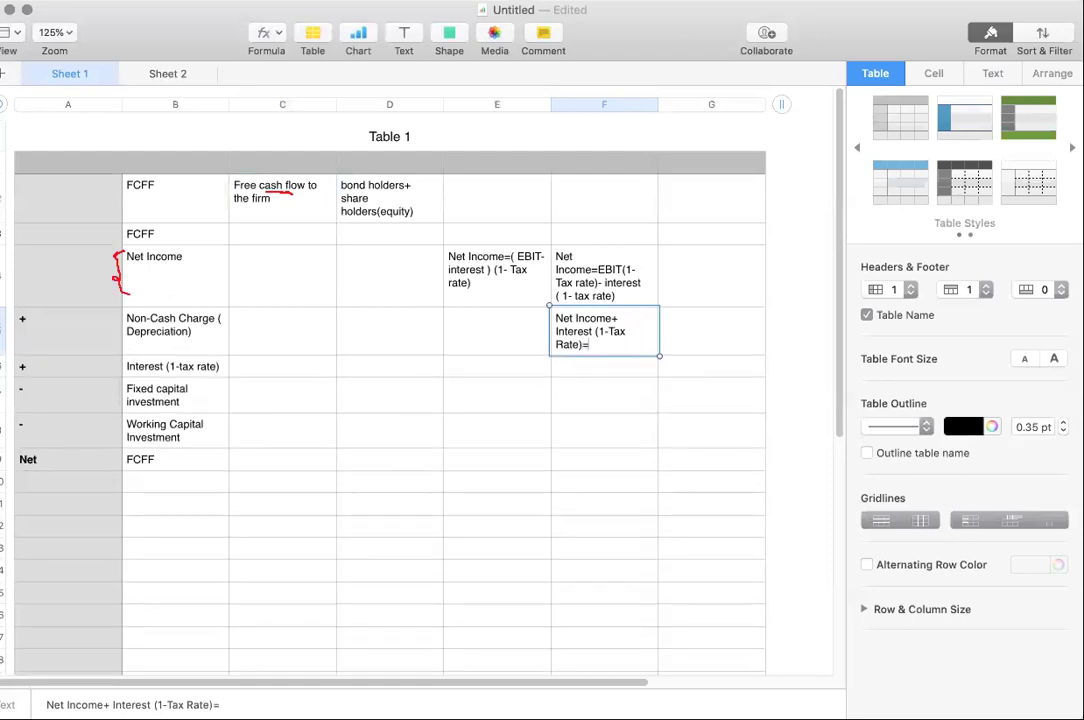
text( EBIT (1-ta)
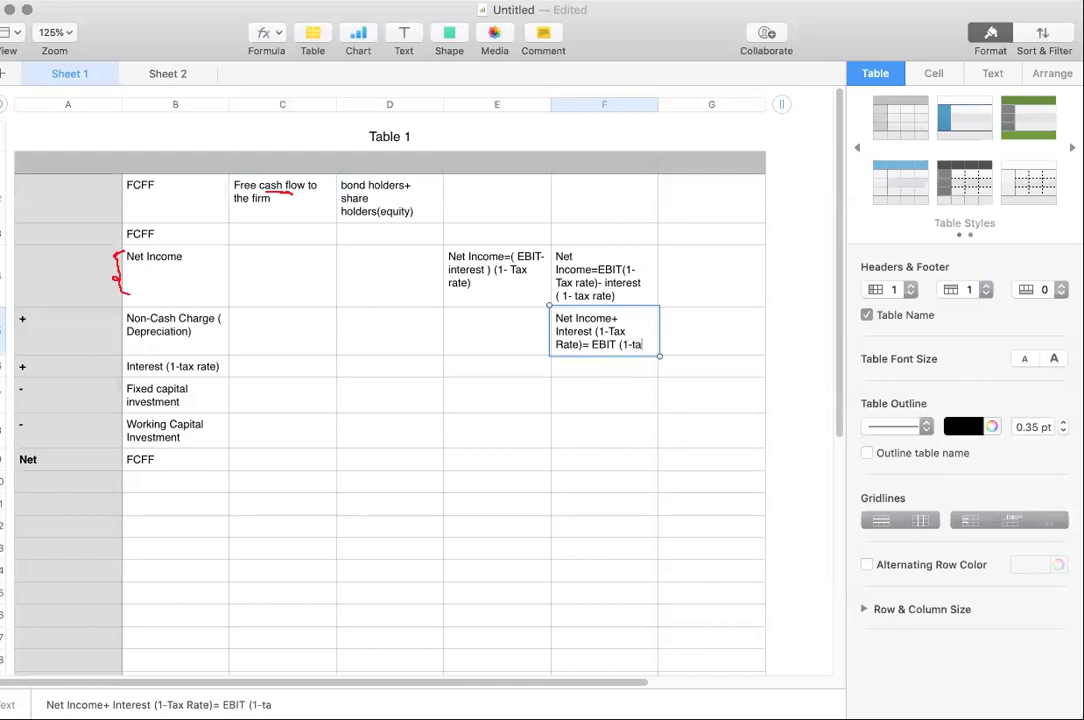
text(x rate))
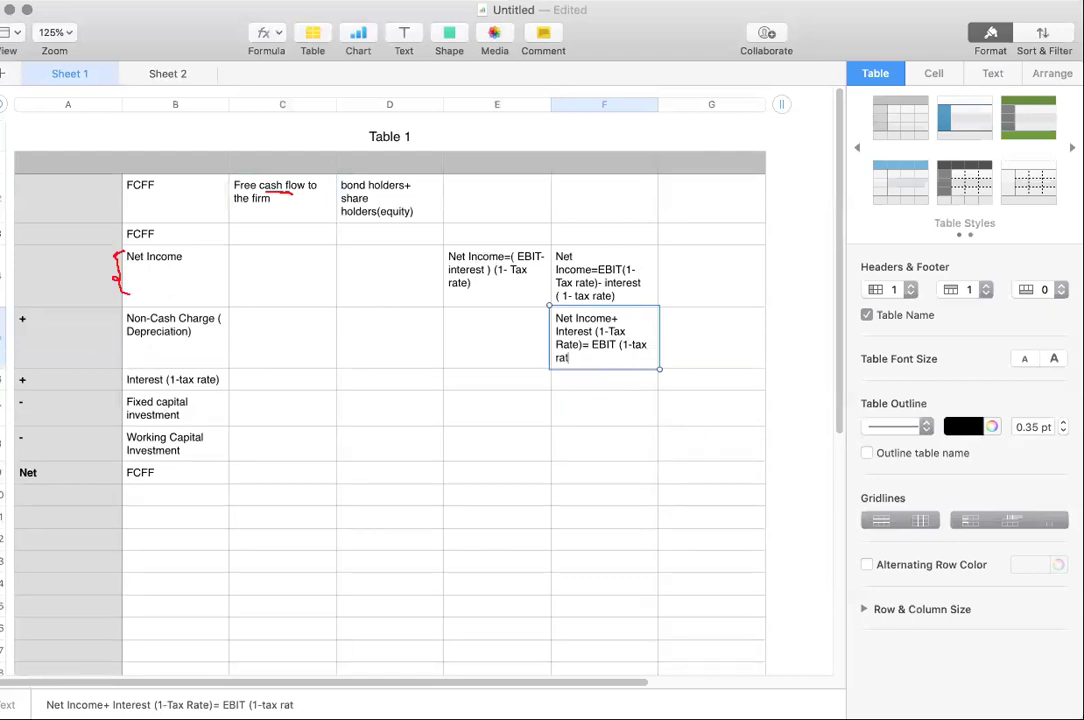
click(464, 362)
Review the row labels and the 'Net Income+ Interest' note in column F.
click(128, 278)
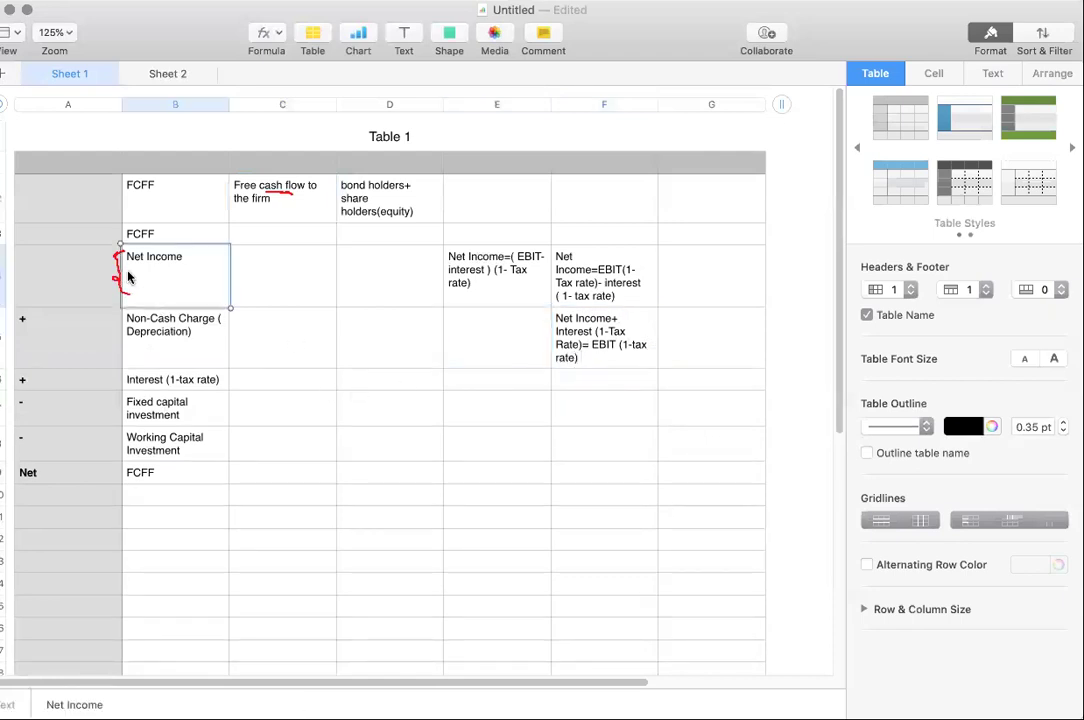
click(142, 475)
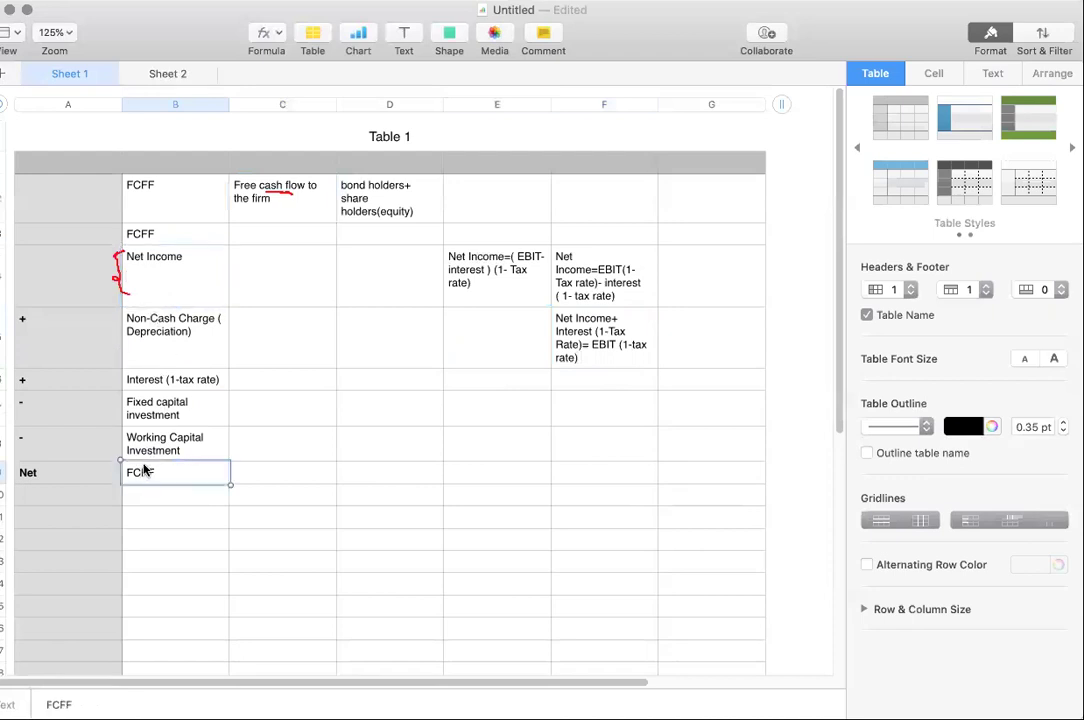
click(600, 350)
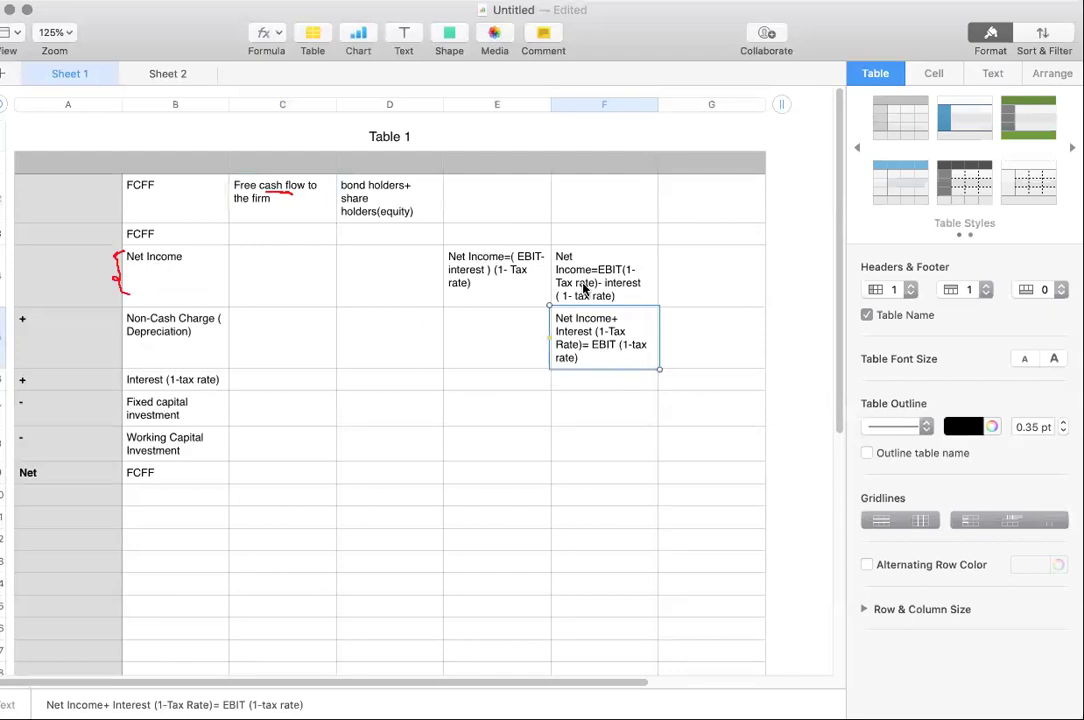
mouse_move(557, 318)
mouse_down()
mouse_move(608, 320)
mouse_move(590, 333)
mouse_up()
click(162, 322)
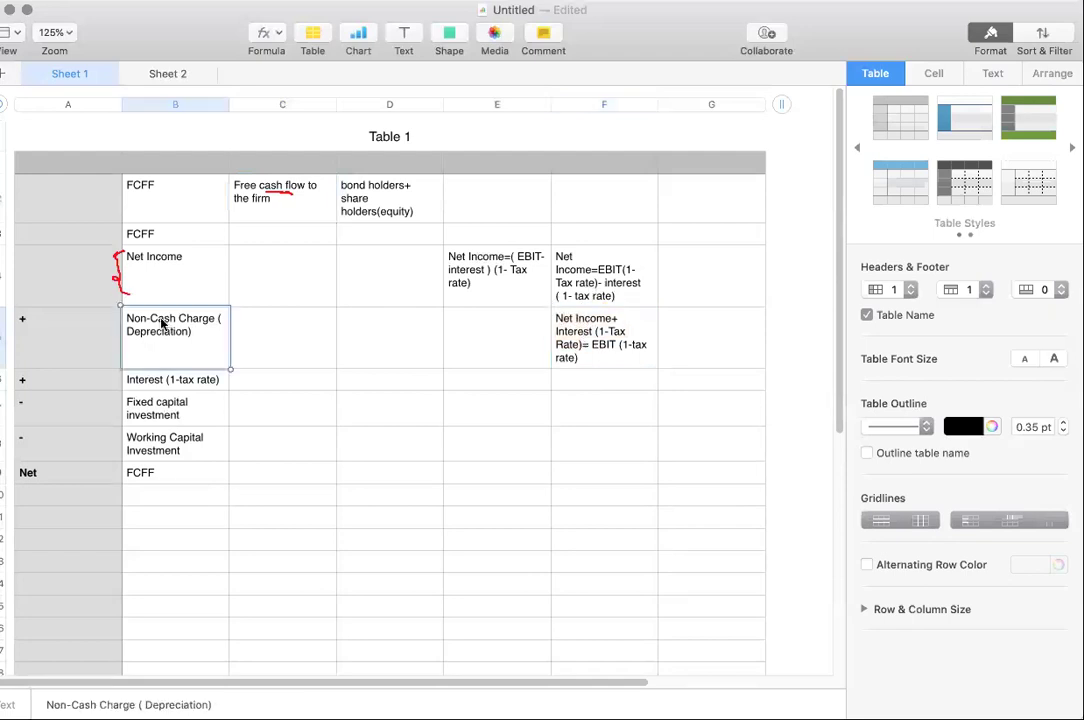
click(160, 276)
click(142, 383)
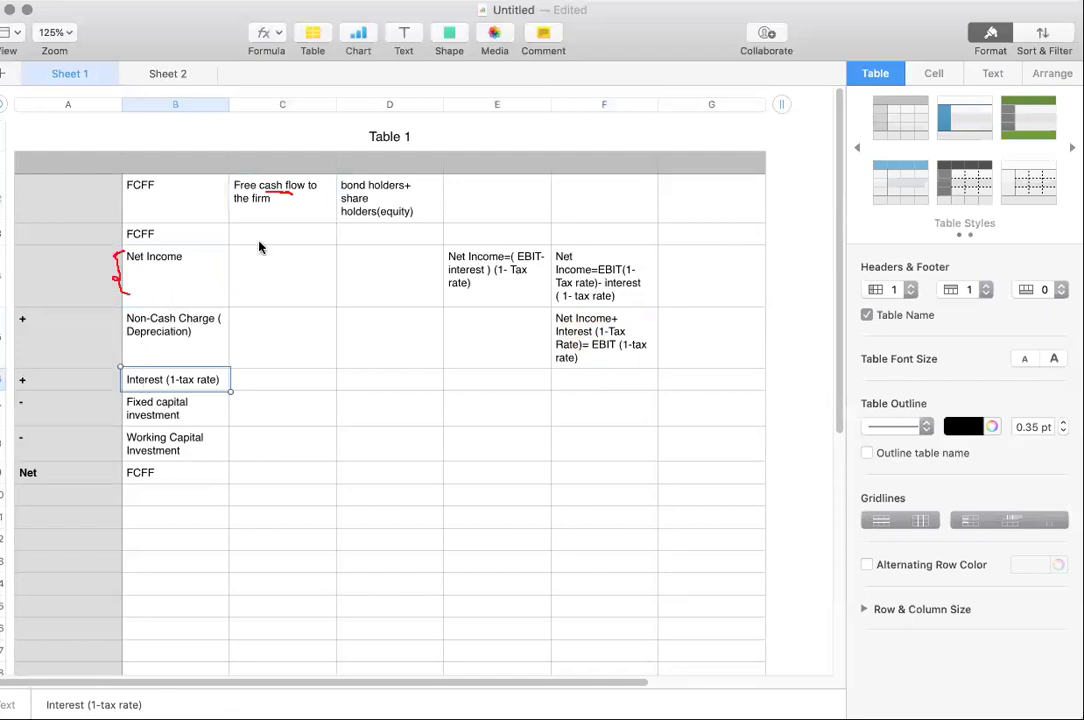
Enter 'EBIT (1-Tax rate)' in column C of the Net Income row.
click(278, 294)
text(EBI)
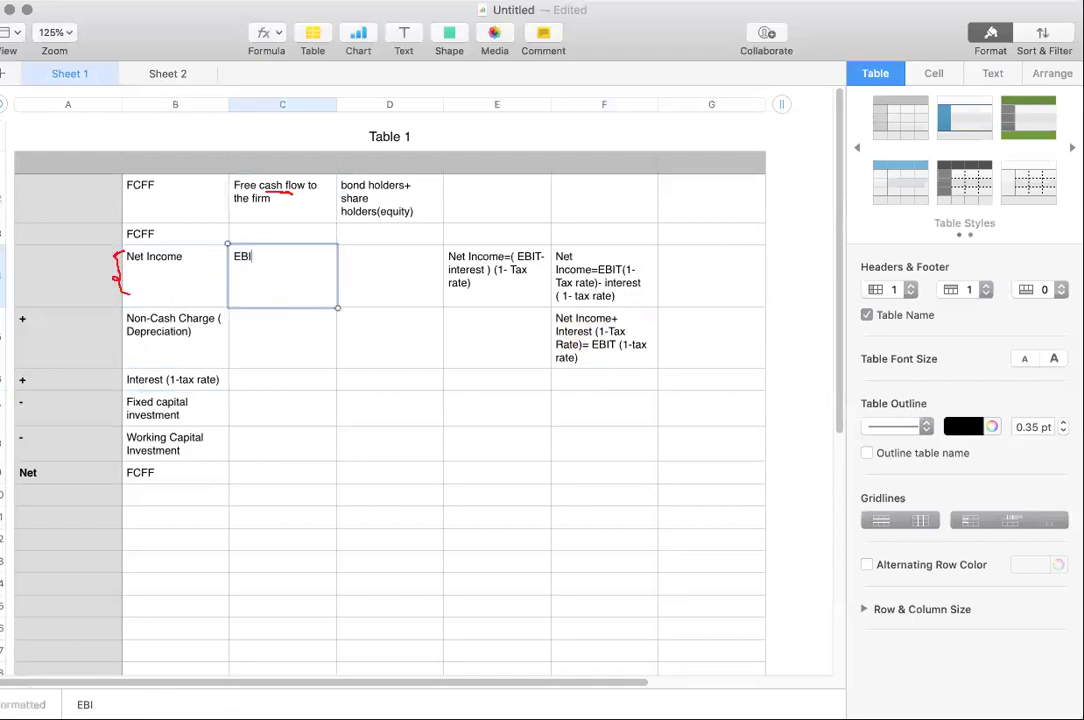
text(T (1-Tax rate))
key(Return)
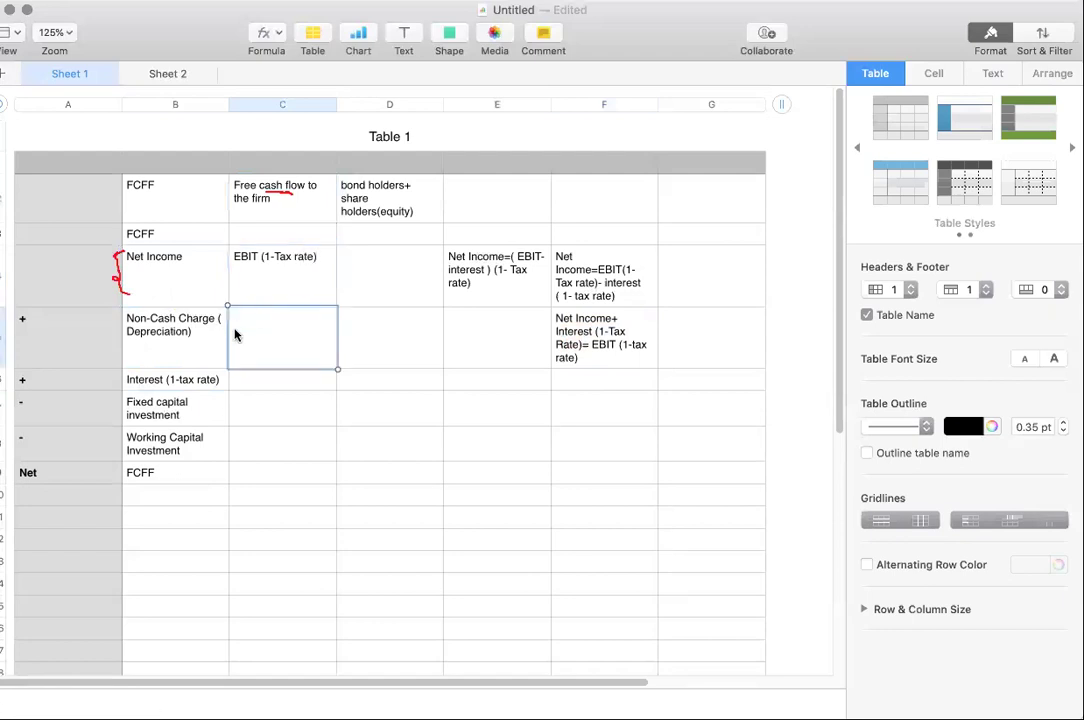
click(155, 270)
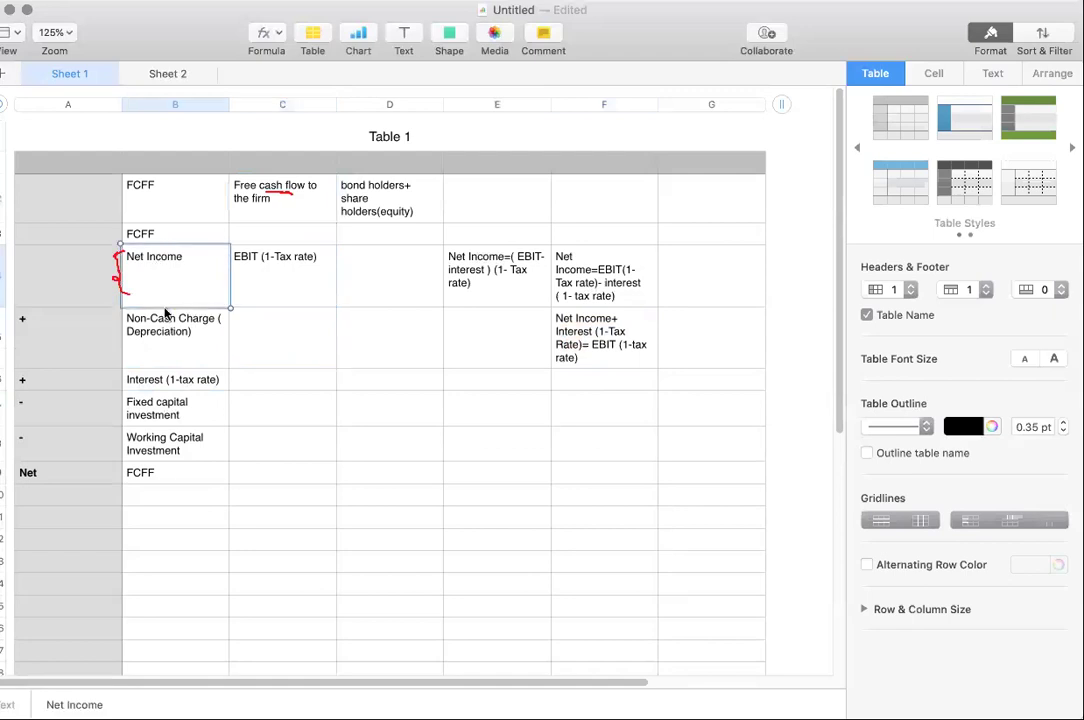
click(148, 380)
click(172, 338)
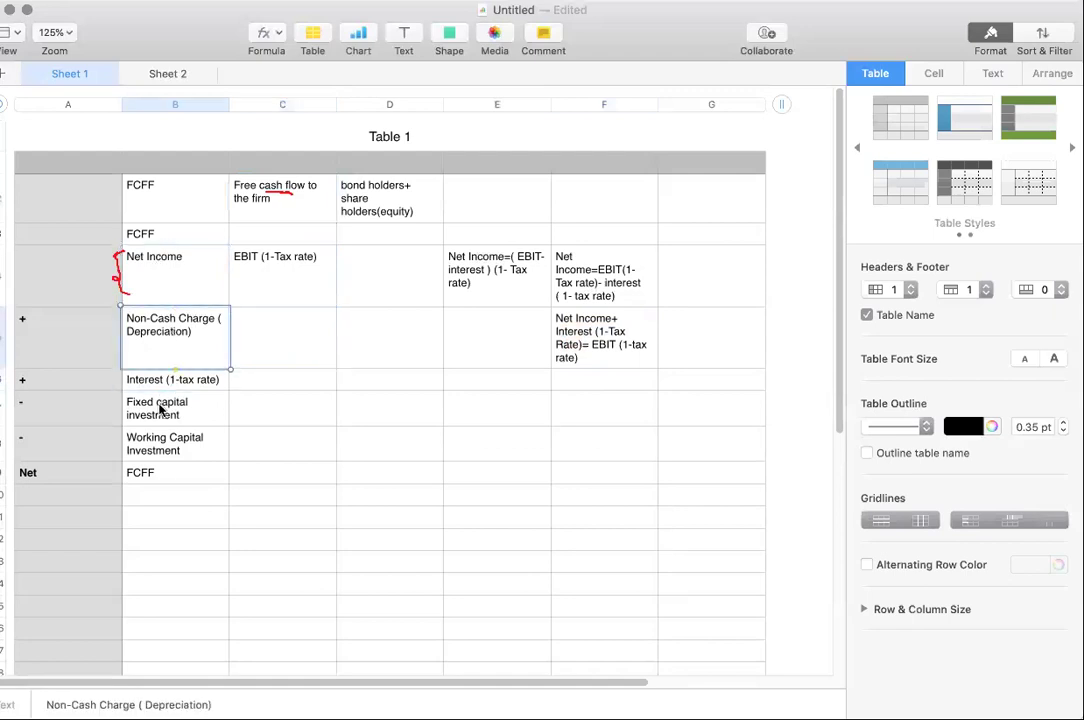
Label the column E cell in the Fixed capital row 'Cash flow from operation'.
click(585, 386)
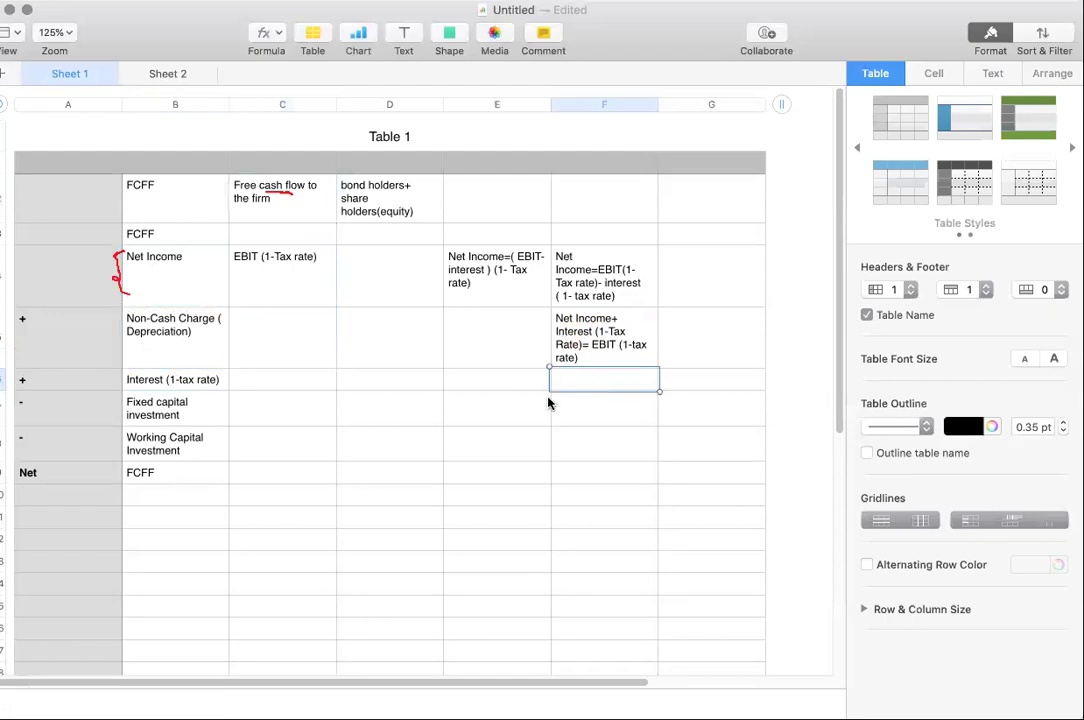
click(485, 415)
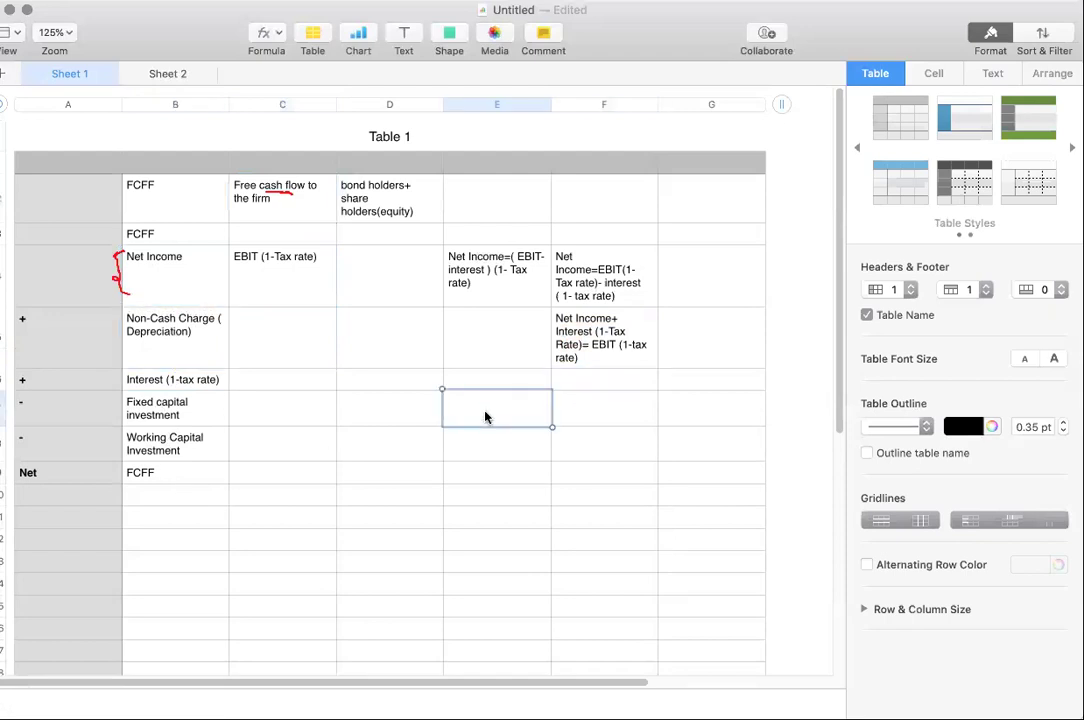
text(CFFO)
key(BackSpace)
key(BackSpace)
key(BackSpace)
text(ash c)
key(BackSpace)
text(flow from)
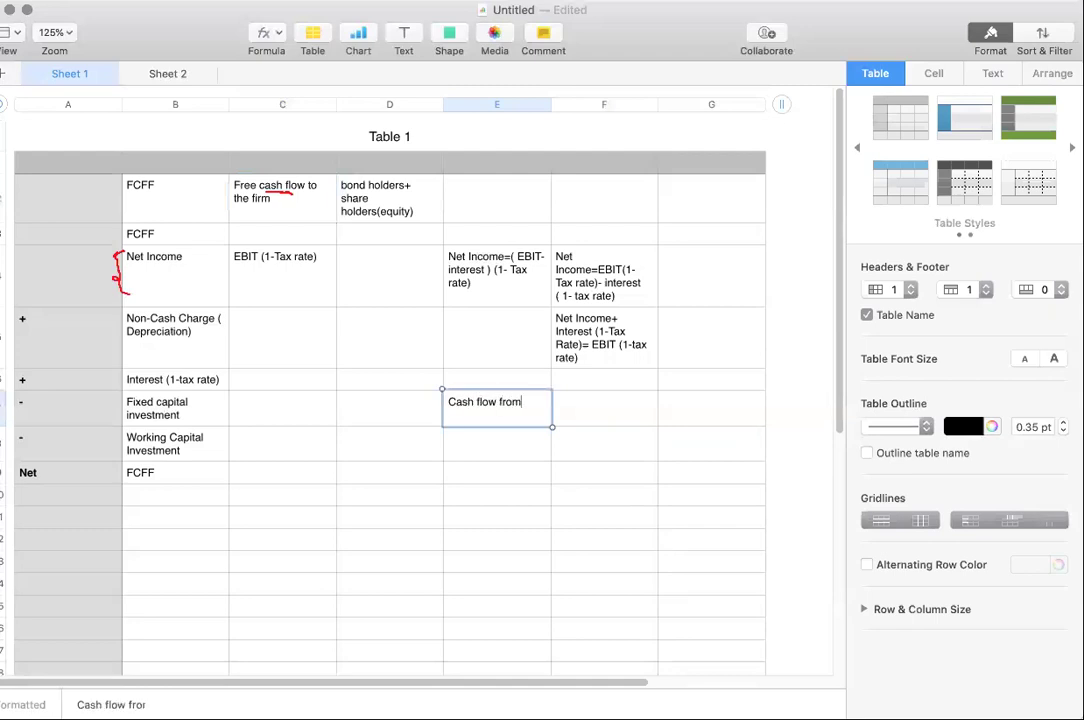
text( operation)
key(Tab)
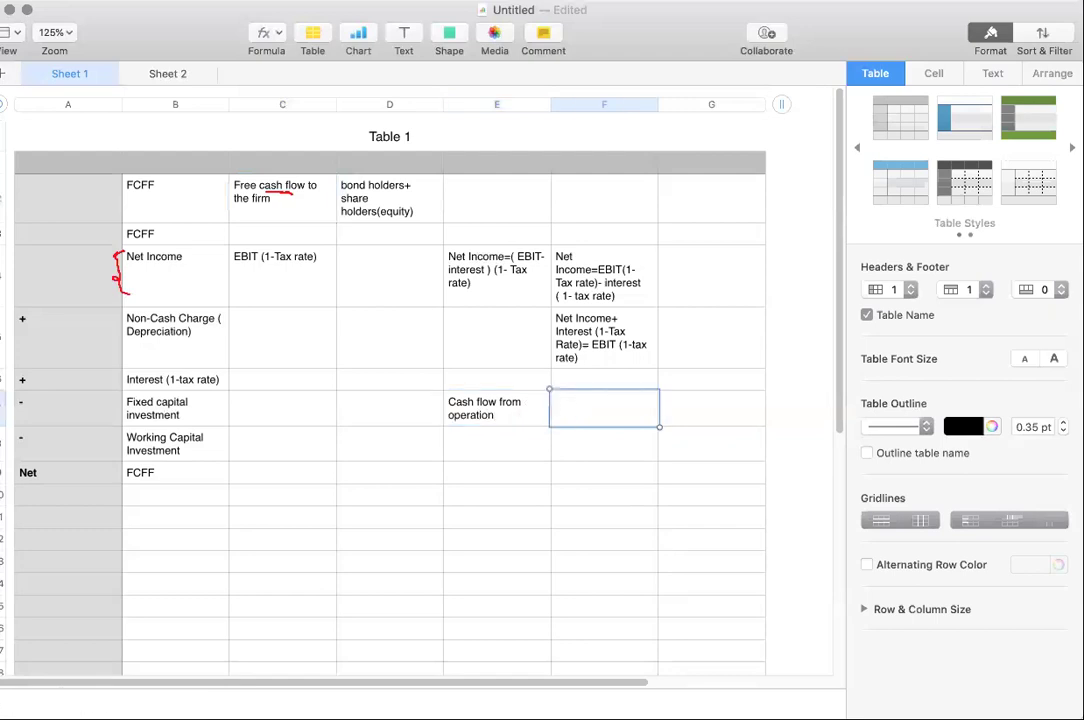
Enter 'Net Income' in the column F cell beside it.
text(Net Income)
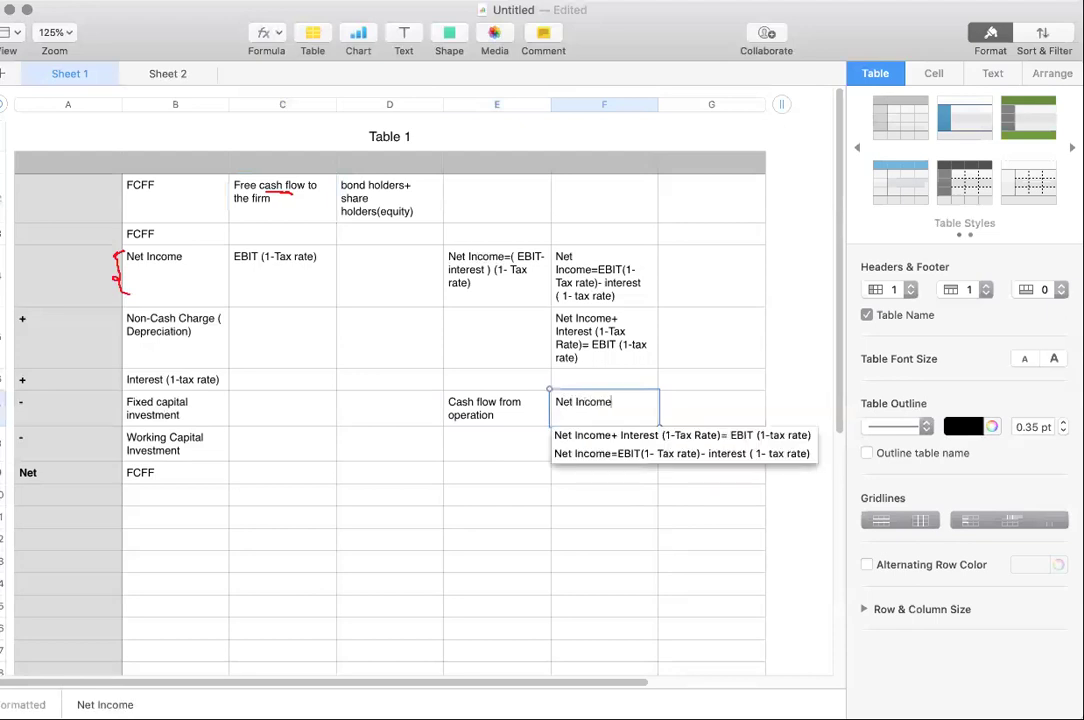
key(BackSpace)
key(BackSpace)
key(BackSpace)
key(BackSpace)
key(BackSpace)
key(BackSpace)
key(BackSpace)
key(BackSpace)
key(BackSpace)
key(BackSpace)
key(Return)
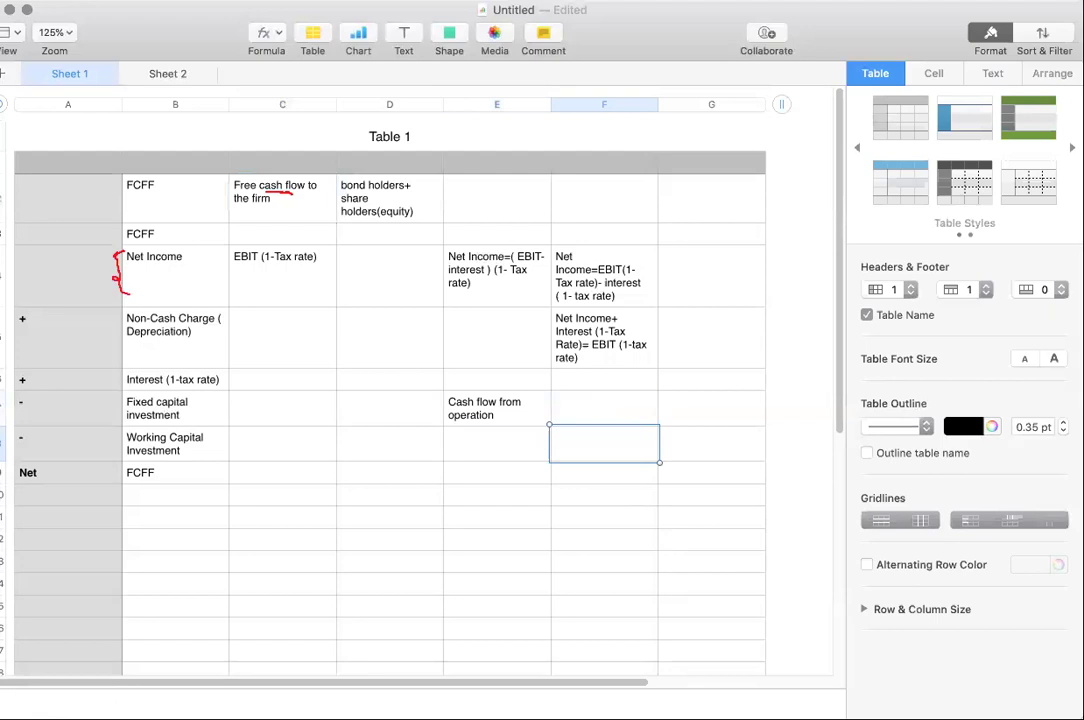
text(Net Income)
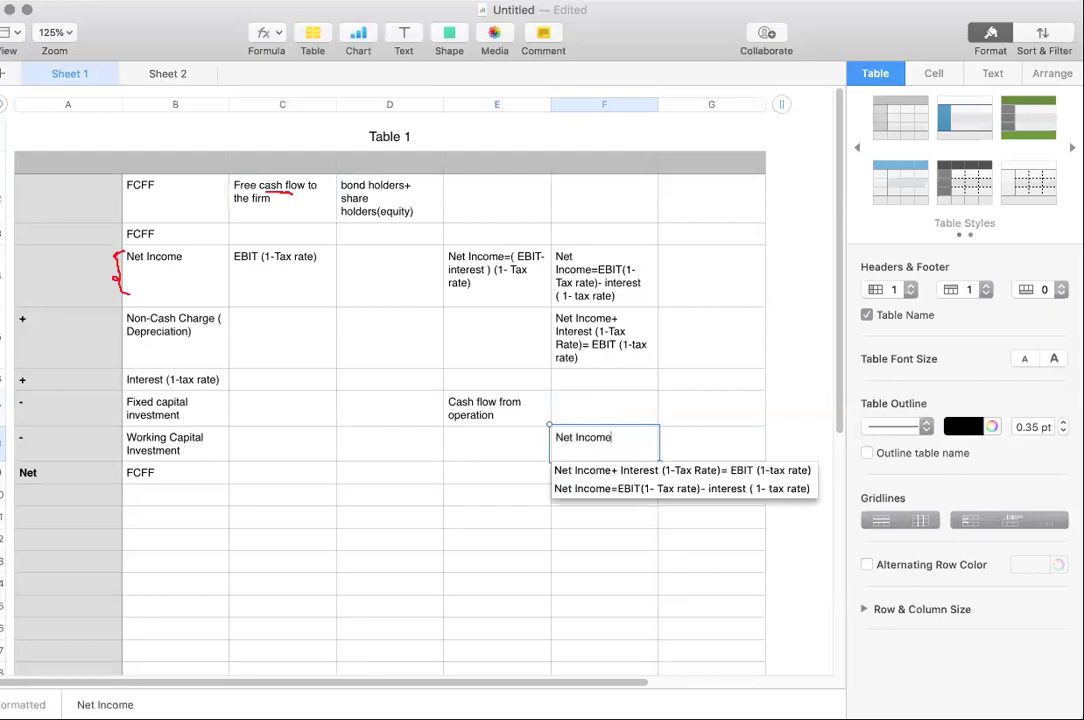
key(Down)
key(Return)
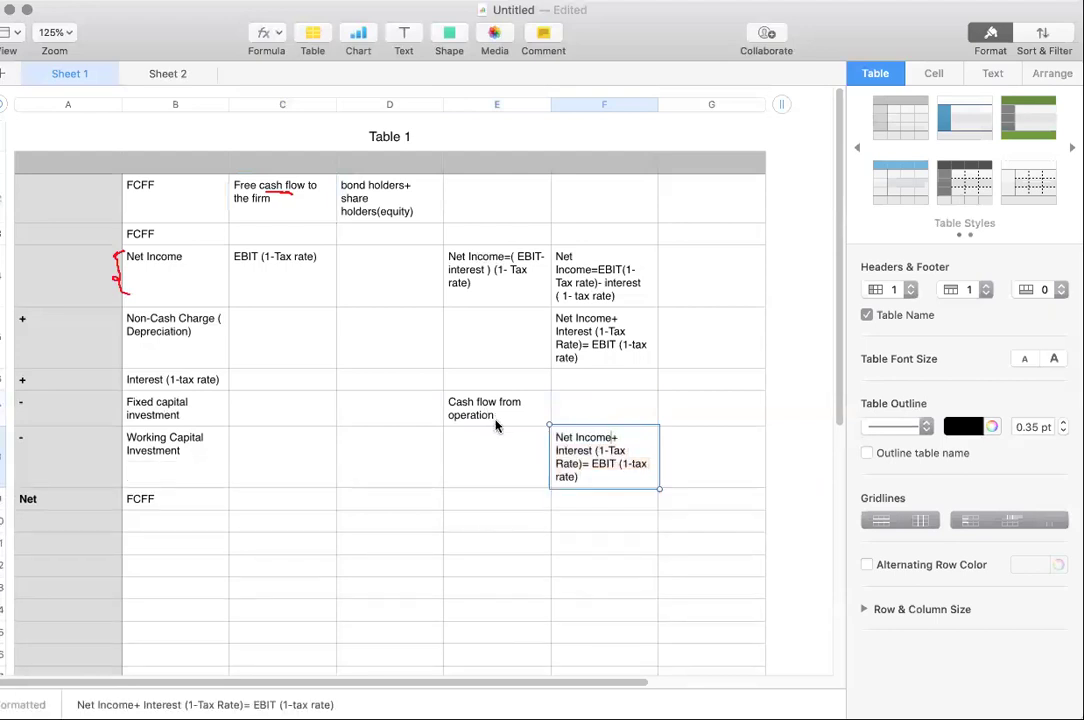
drag(610, 437, 628, 477)
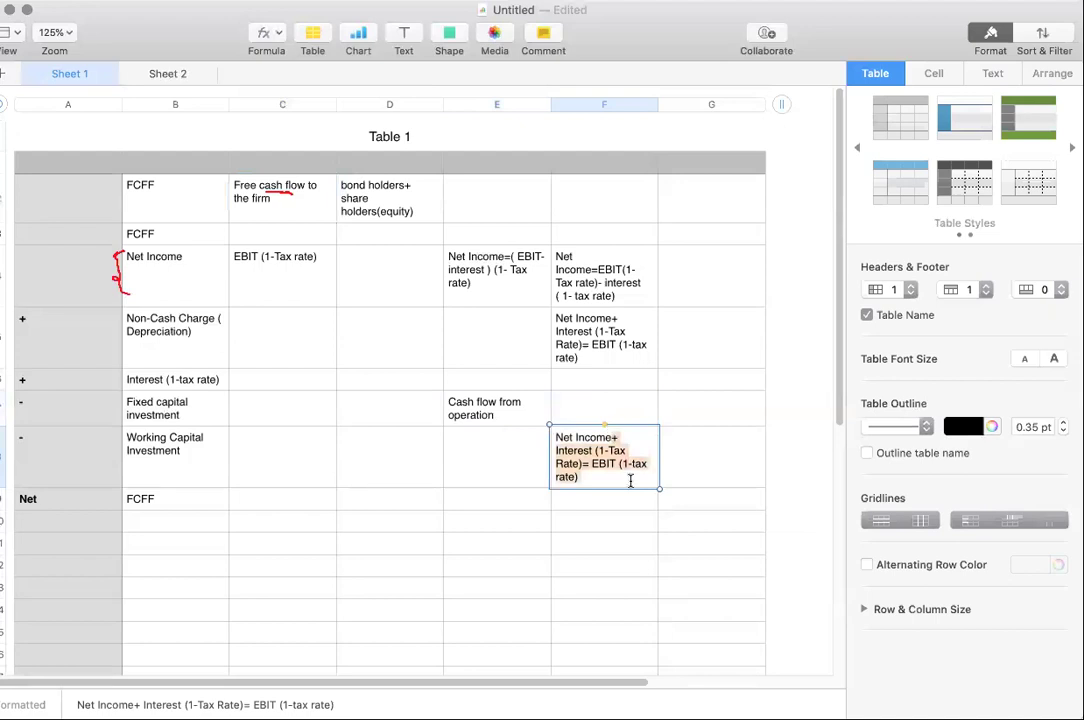
key(BackSpace)
Add a '+' line with 'Non-Cash Charge ( Depreciation)' in column F.
click(547, 478)
text(+)
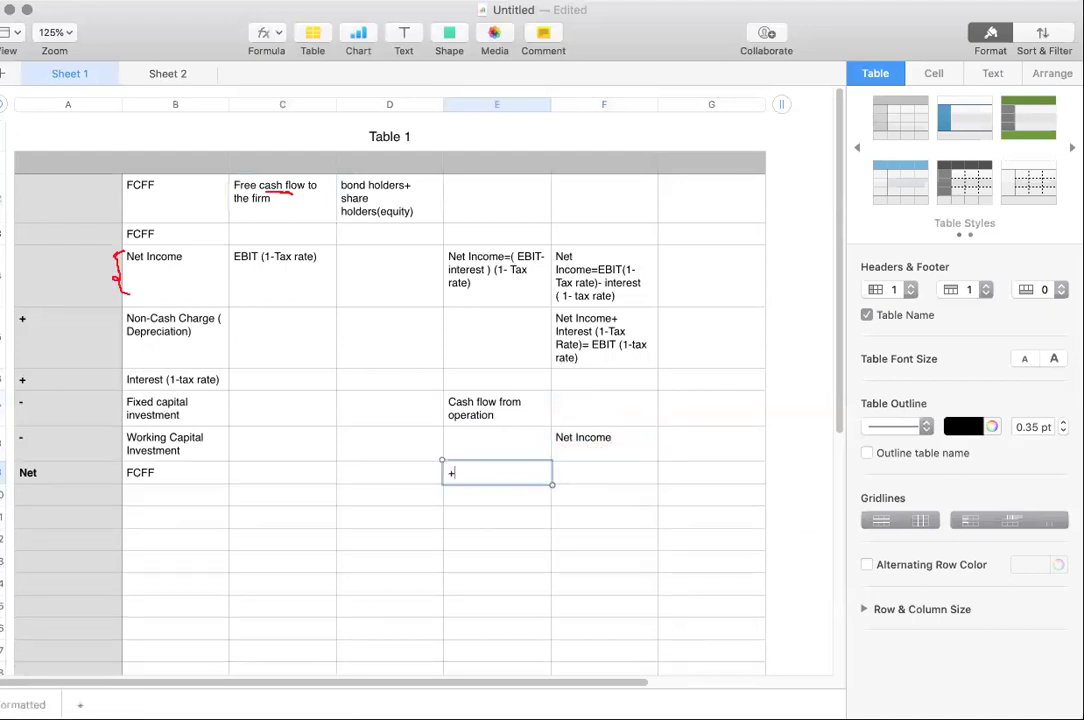
key(Tab)
text(Non)
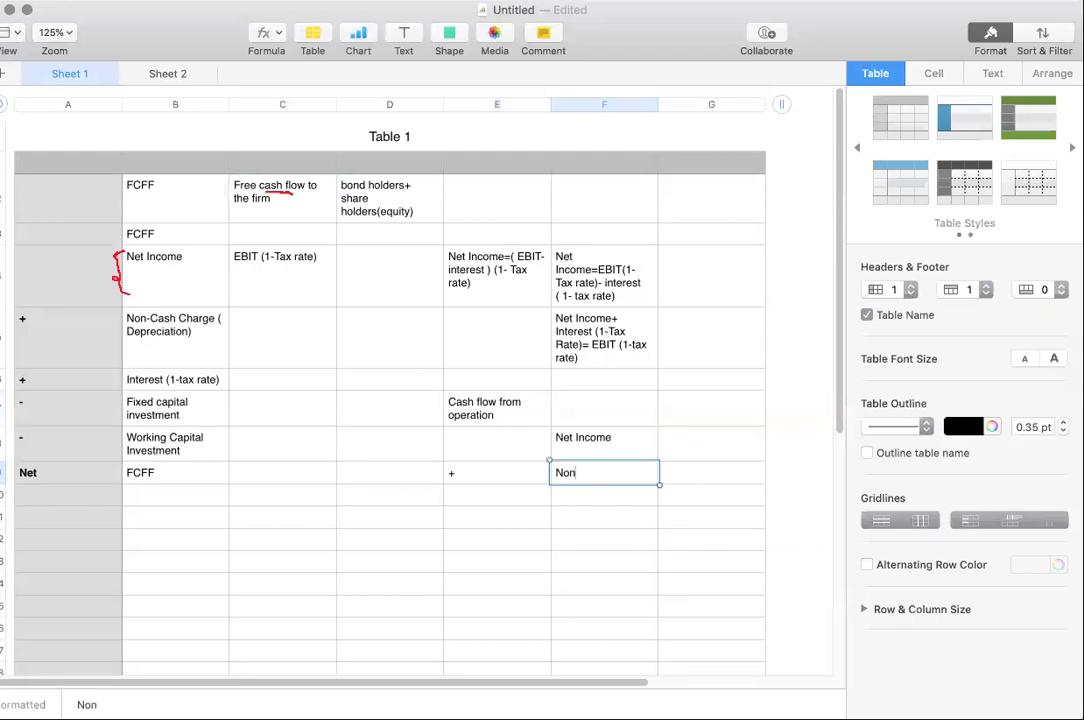
click(212, 364)
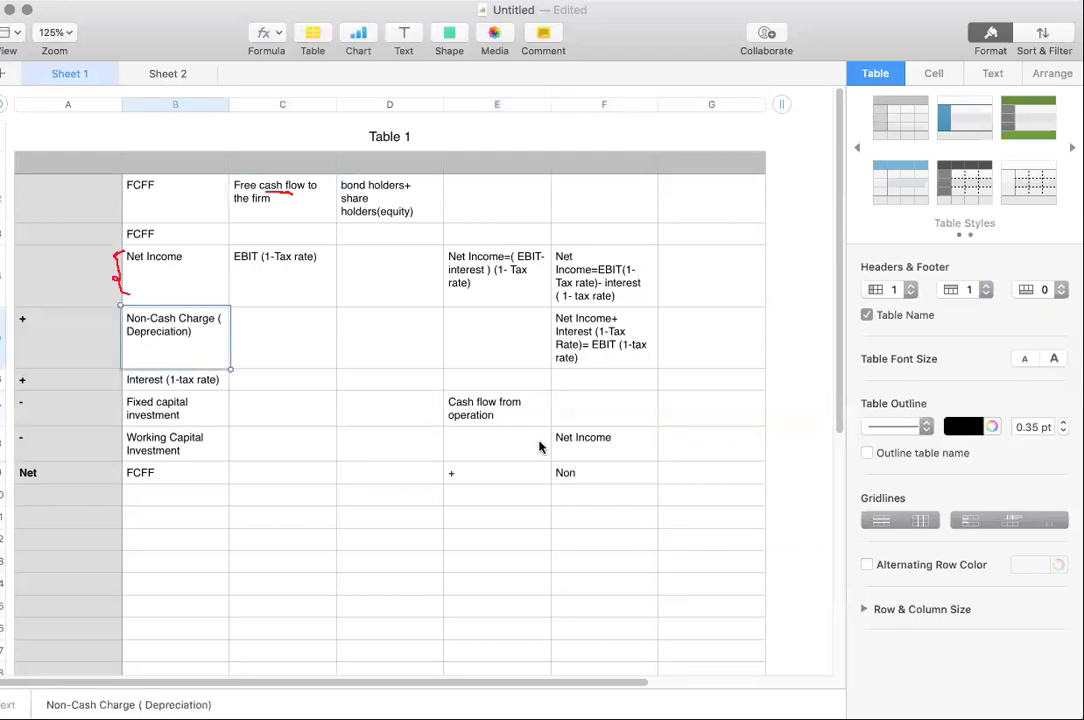
click(583, 481)
text(Non-Cash Charge ( Depreciation))
Enter 'Working capital investment' next to the minus sign below Non-Cash Charge.
click(476, 507)
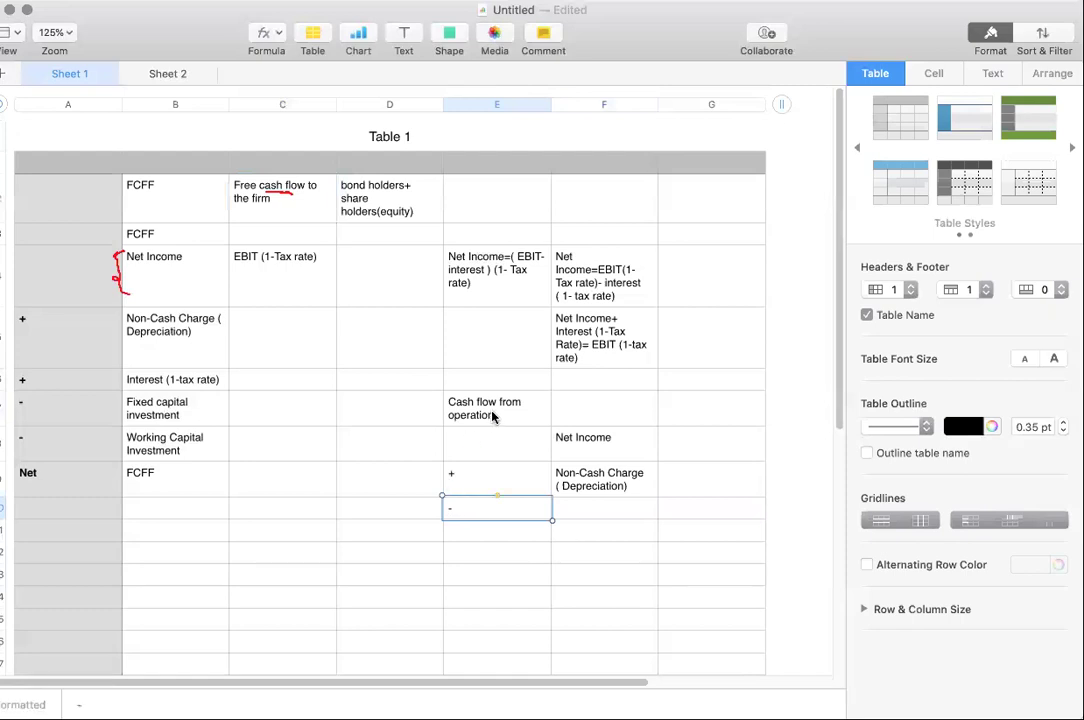
click(600, 510)
text(Wo)
key(BackSpace)
text(o)
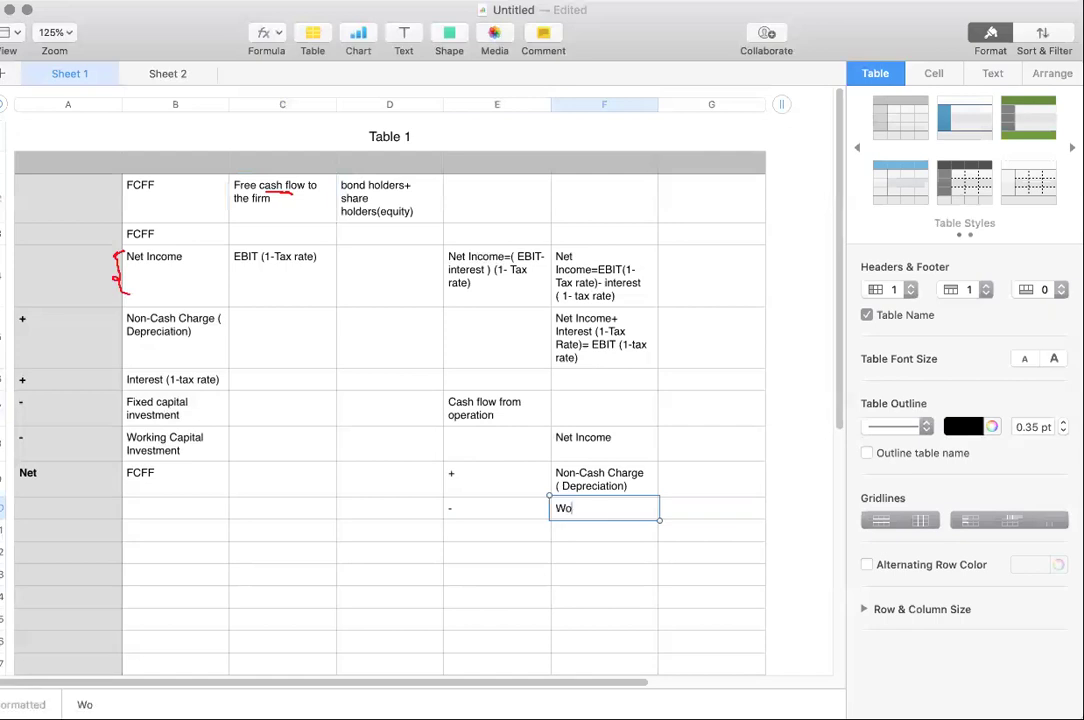
text(rking capital )
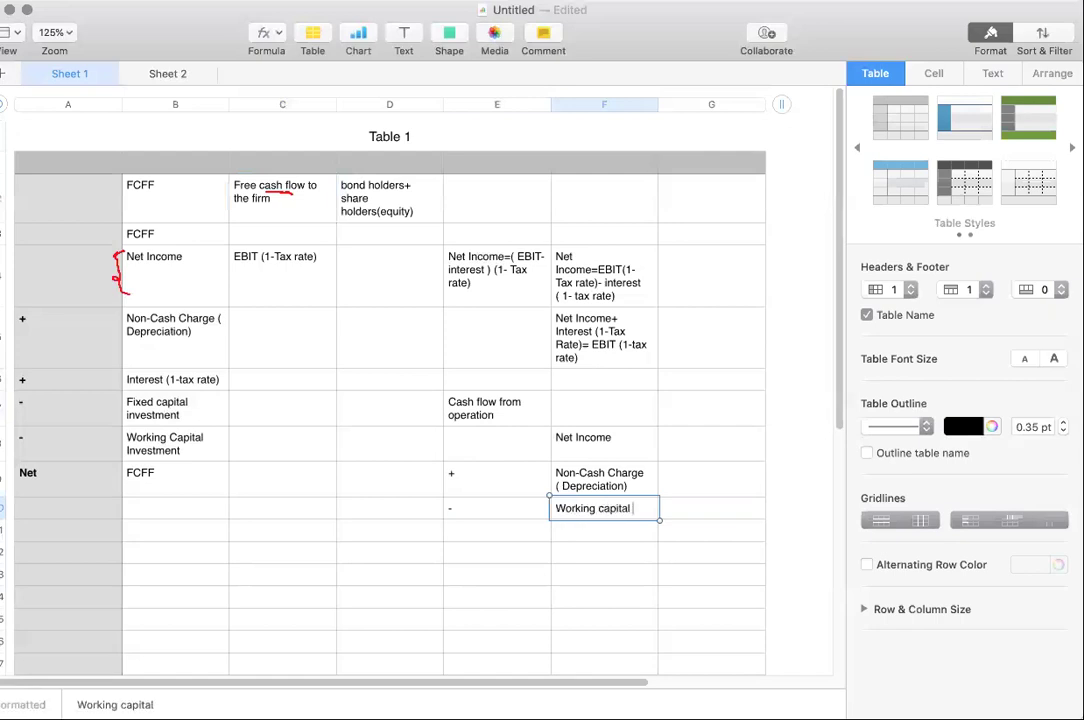
text(investment)
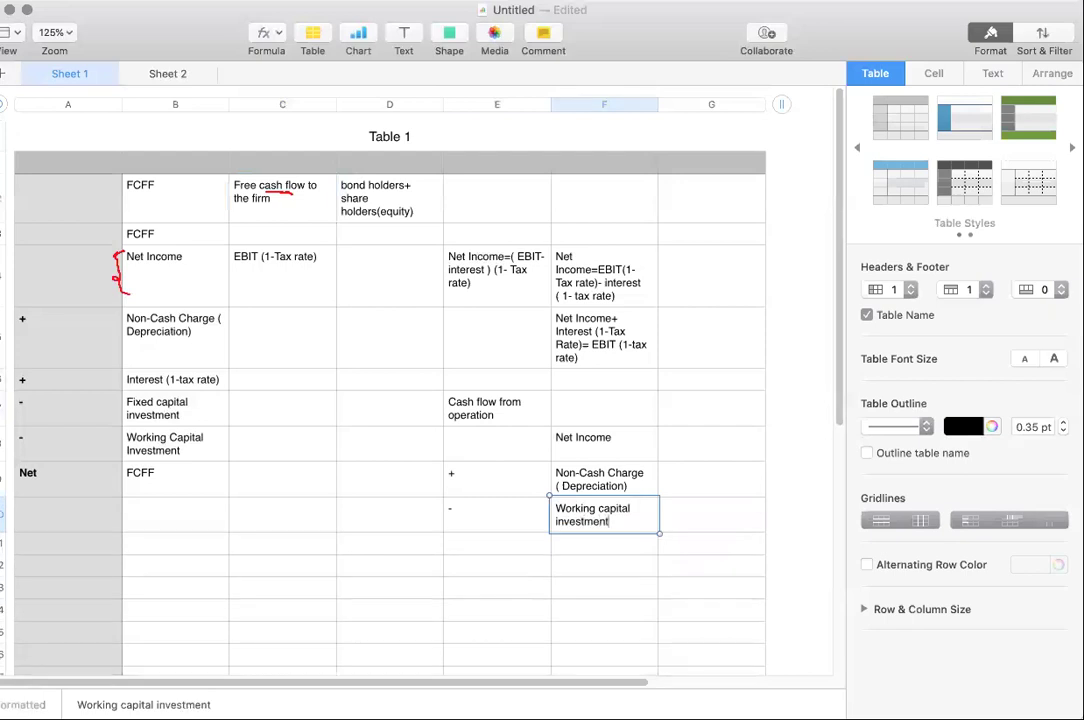
Review the new column F entries against the column B labels.
click(605, 485)
click(605, 510)
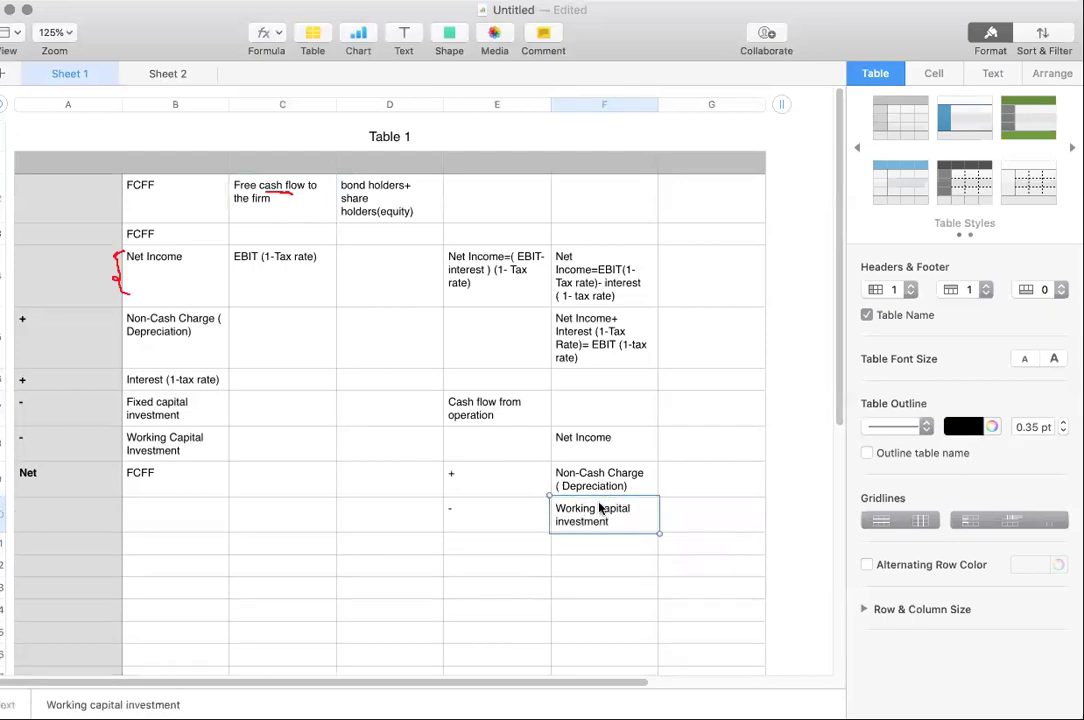
click(620, 443)
click(609, 478)
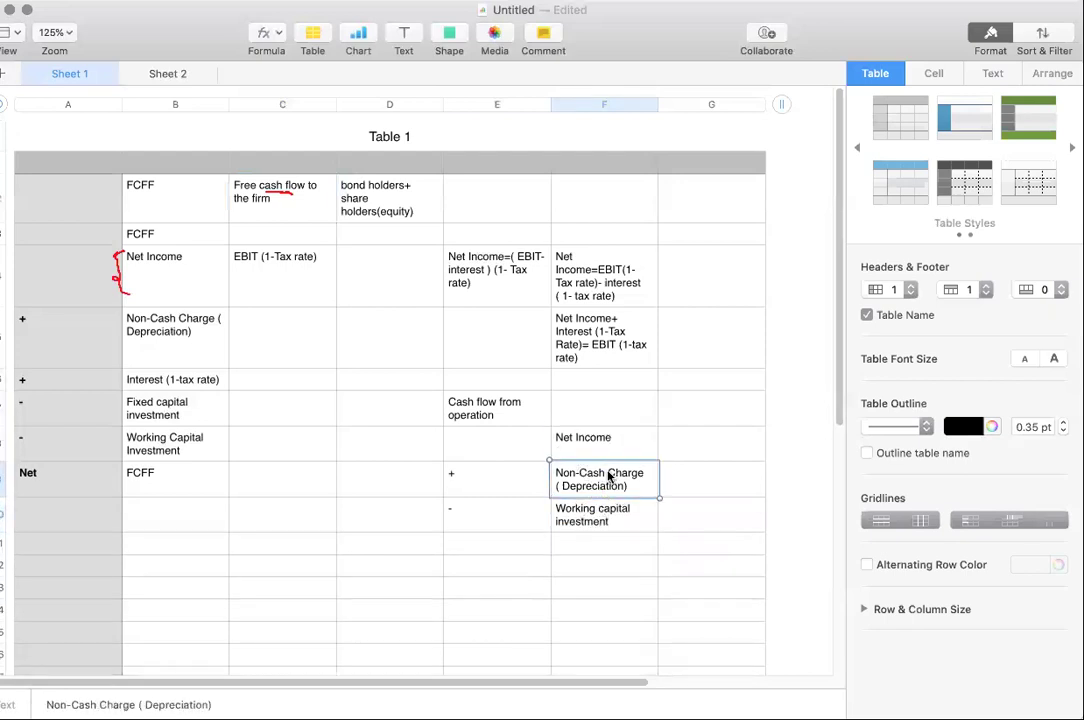
click(585, 518)
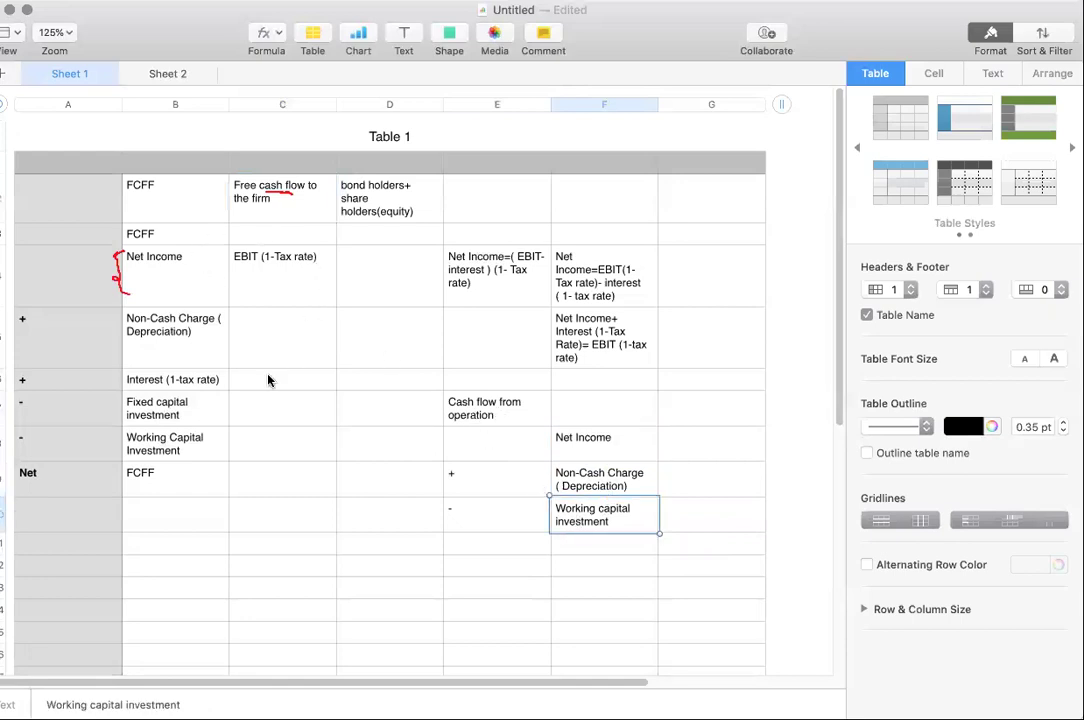
click(134, 236)
click(490, 410)
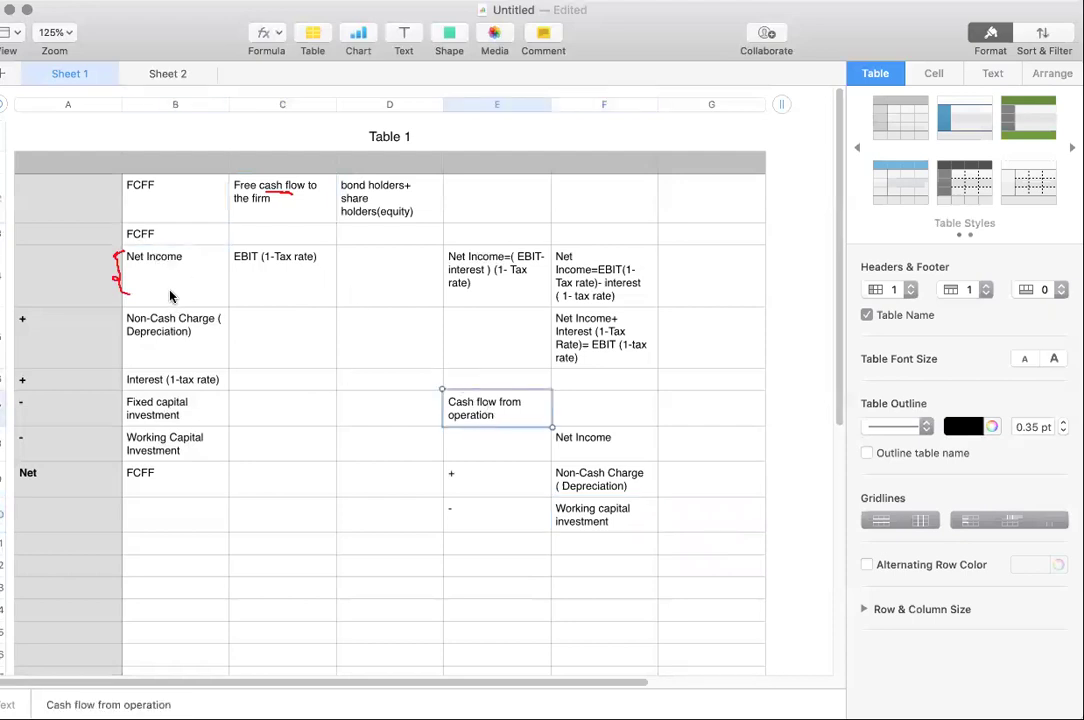
click(170, 296)
click(172, 350)
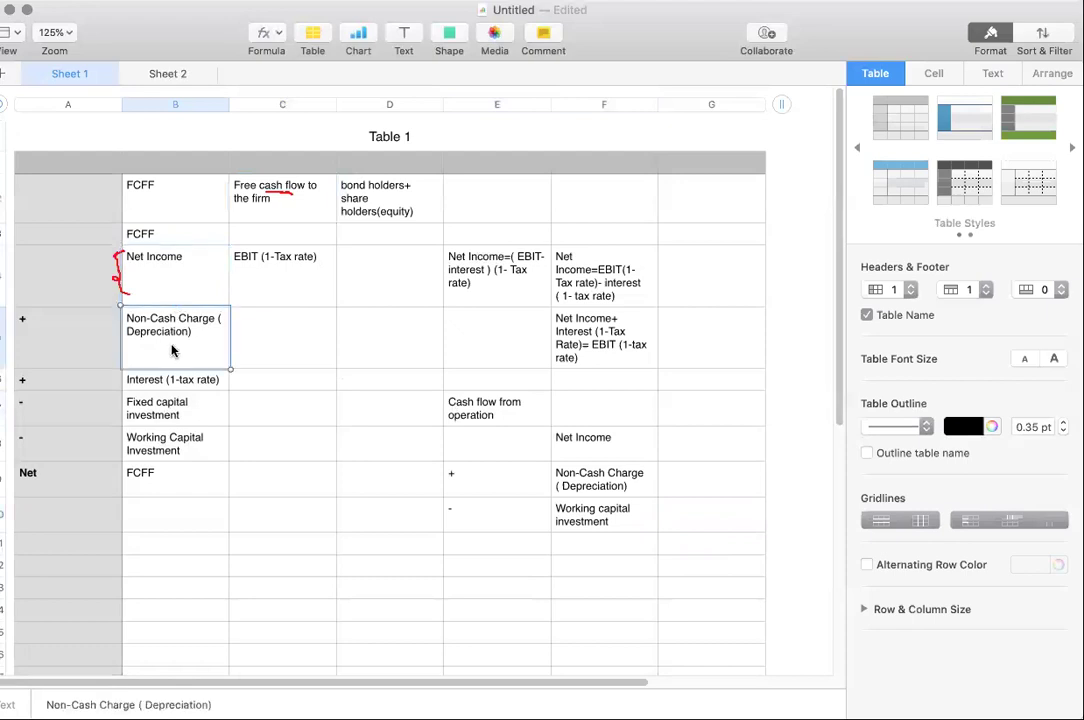
click(165, 447)
Type CFO in column D of both the FCFF row and the Net Income row.
click(397, 236)
text(CFO)
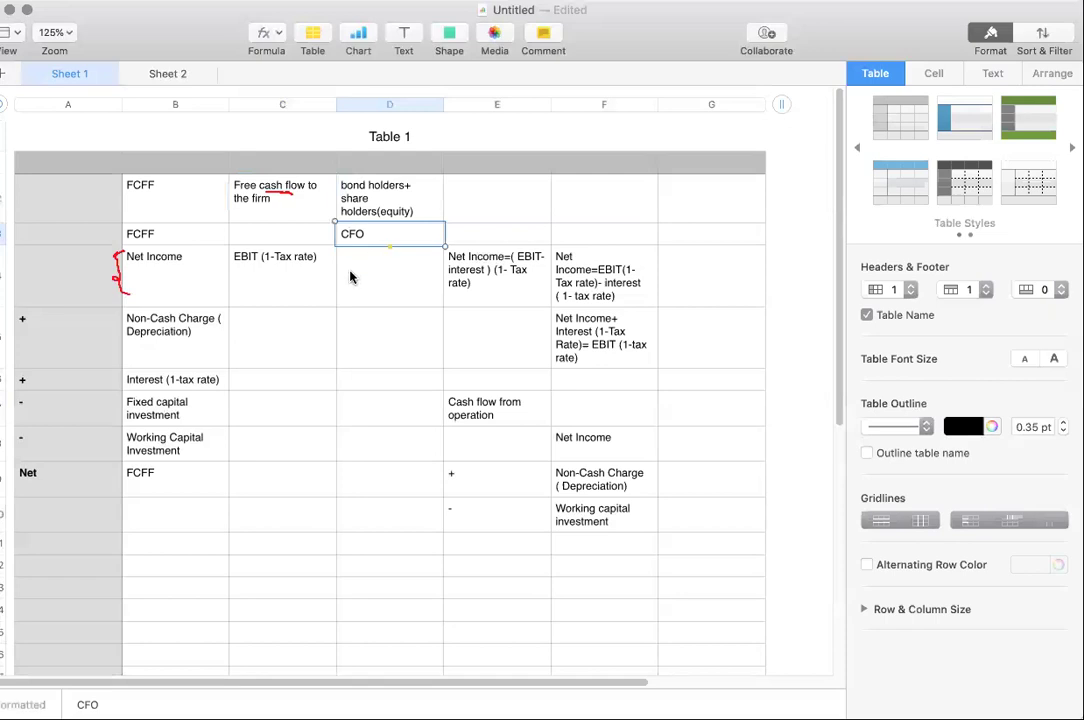
click(358, 279)
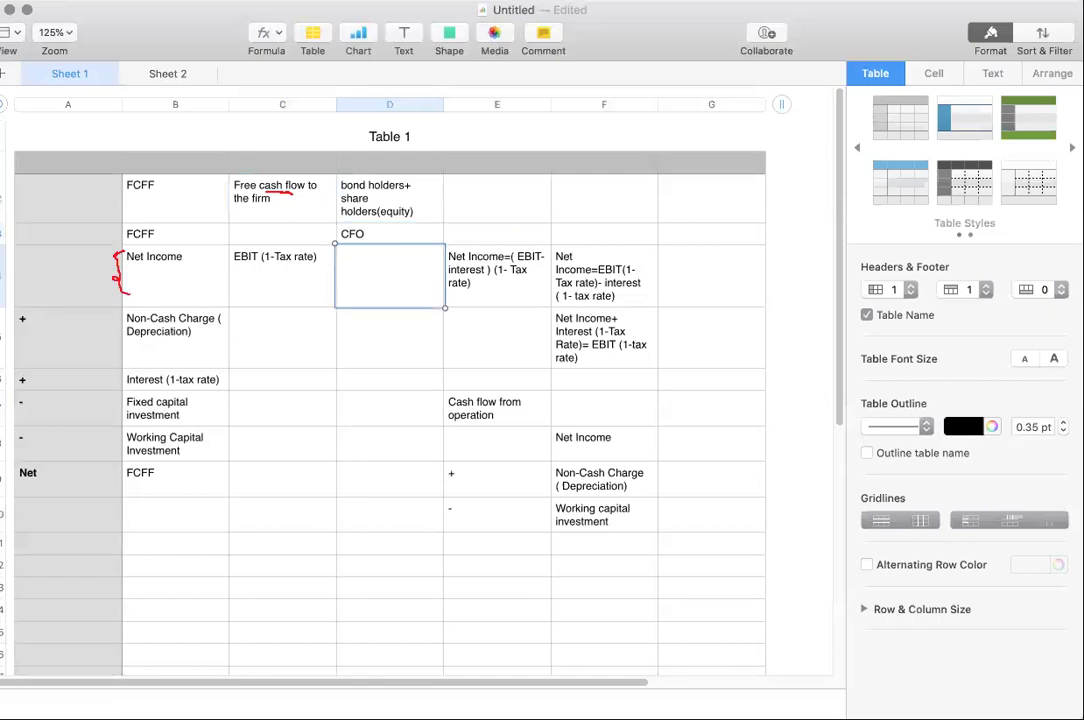
text(CFO)
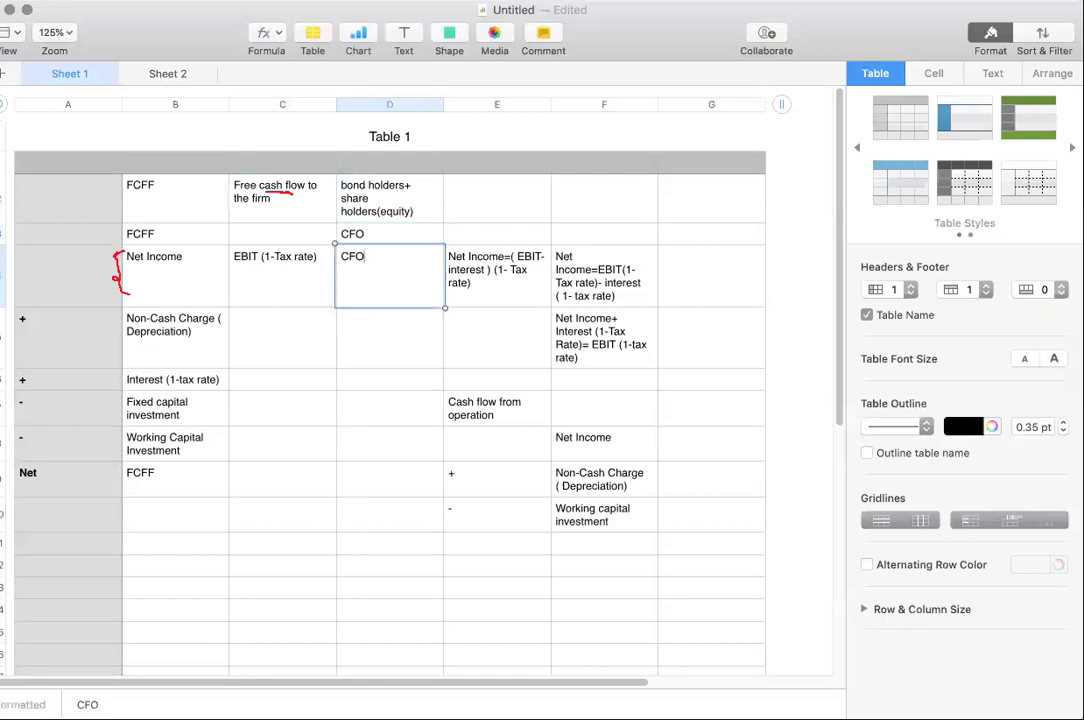
click(184, 281)
click(196, 338)
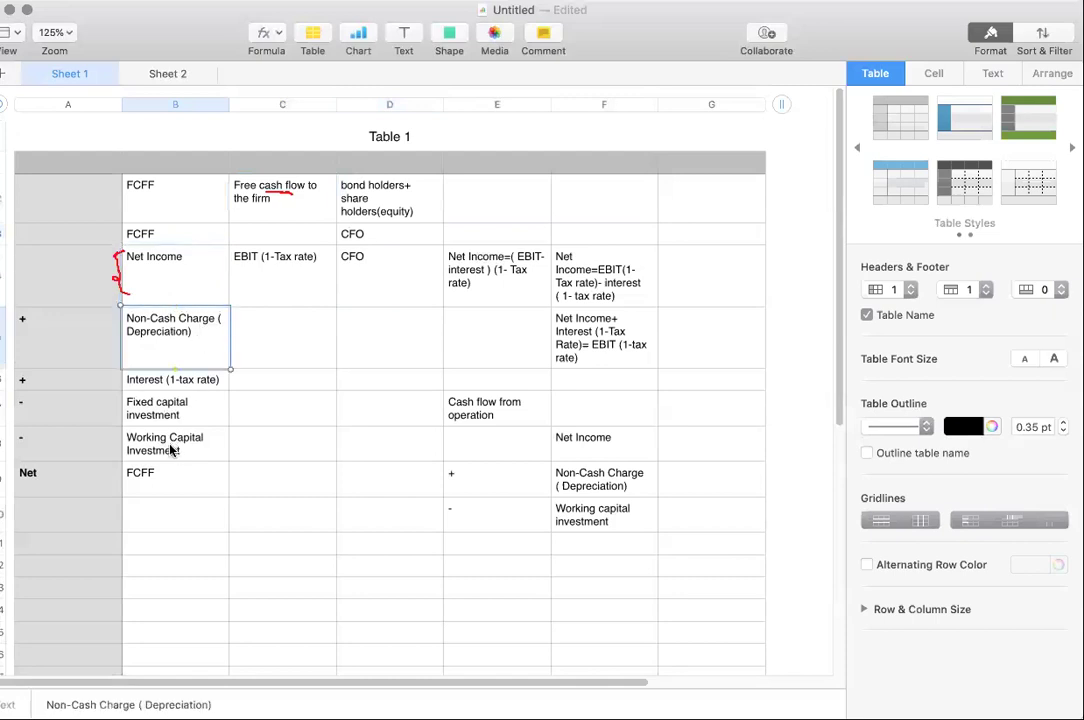
click(172, 451)
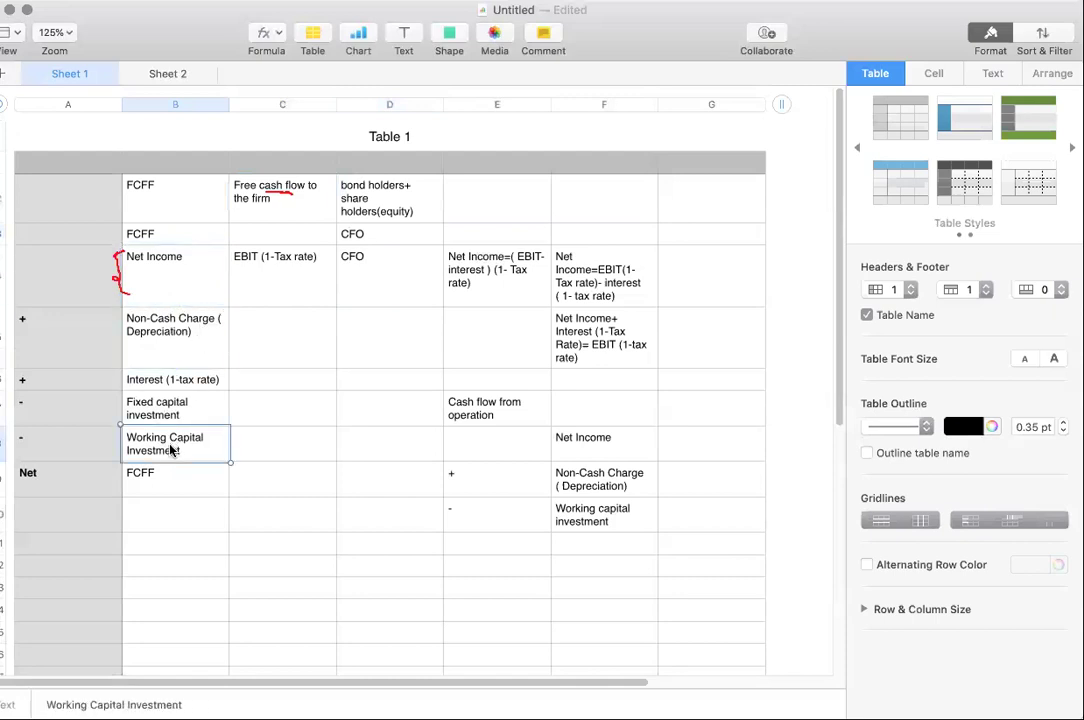
Copy Interest (1-tax rate) and Fixed capital investment from column B into column D.
click(392, 378)
text(It)
text(nt (-)
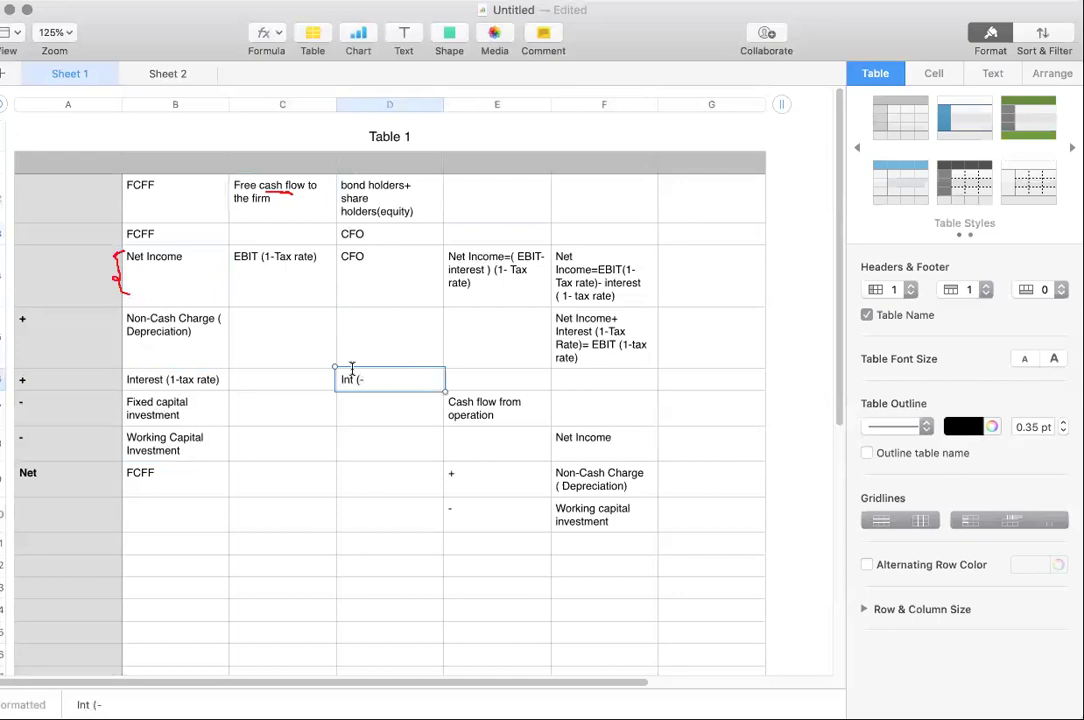
click(178, 382)
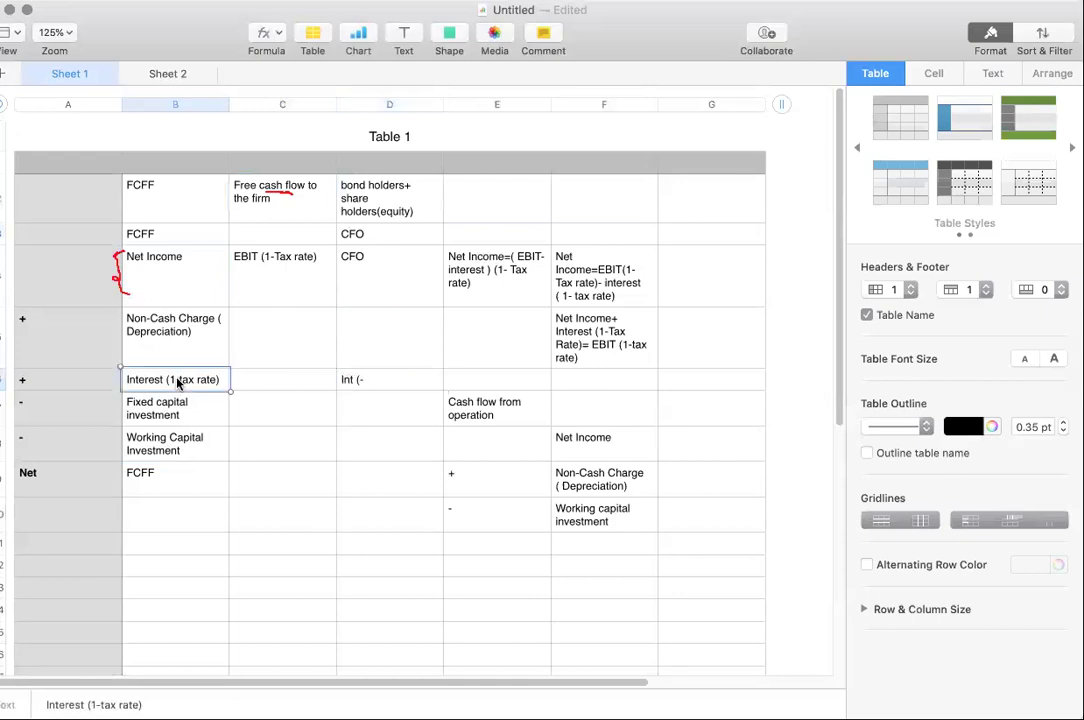
click(358, 382)
text(Interest (1-tax rate))
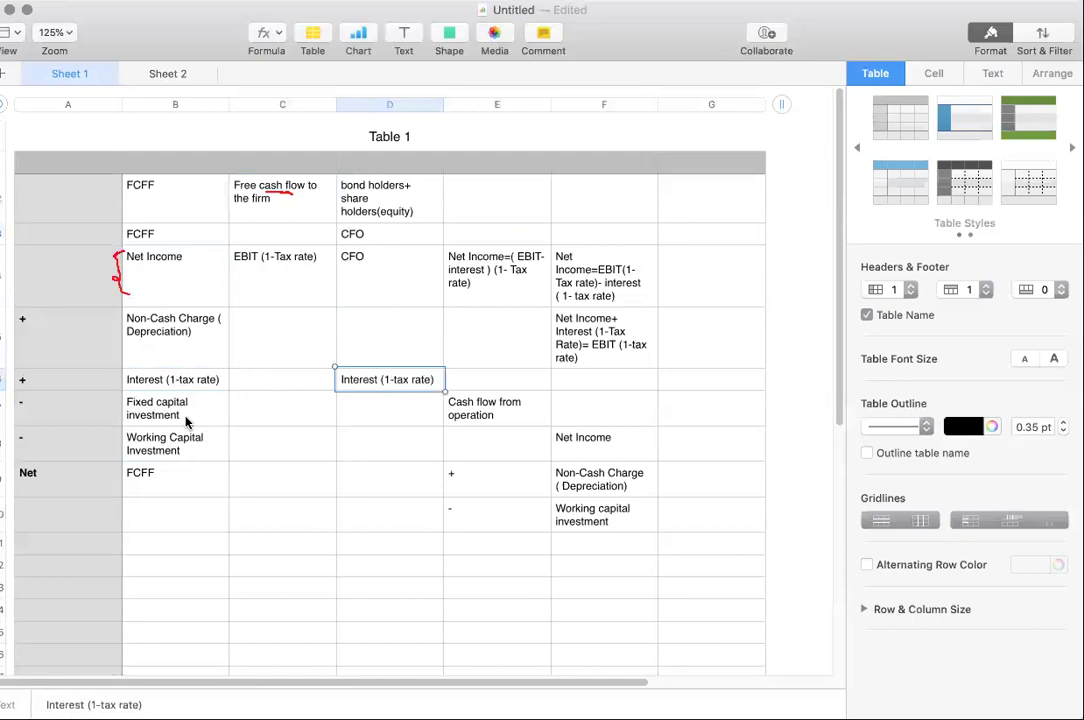
click(186, 422)
click(374, 416)
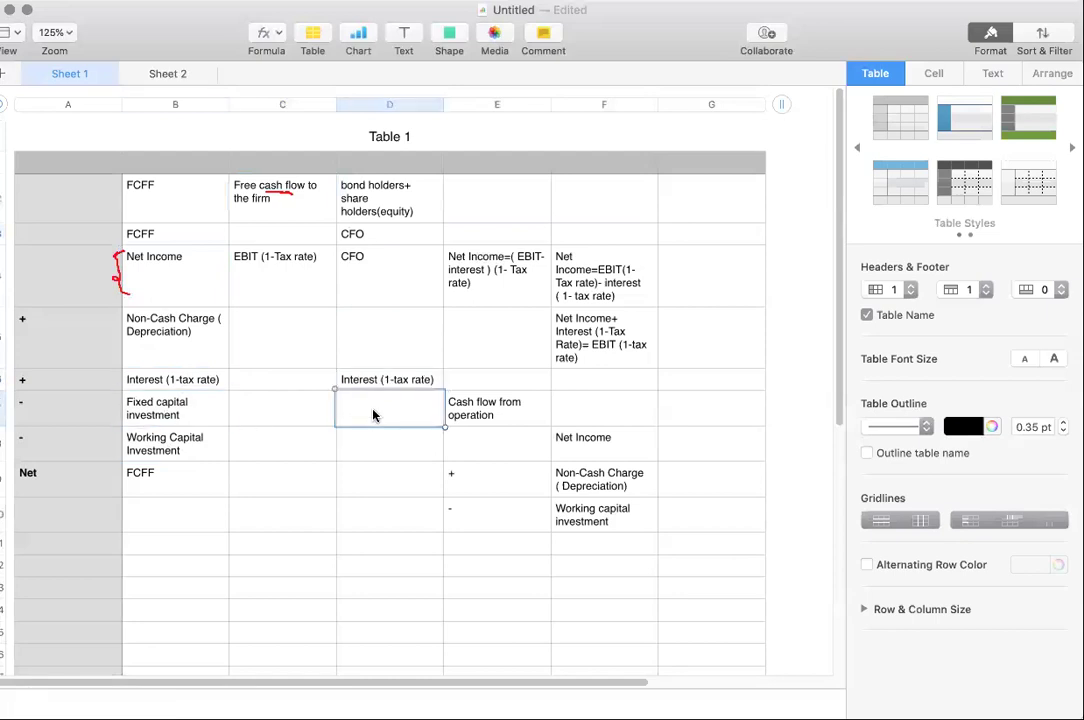
text(Fixed capital investment)
click(340, 440)
click(330, 415)
click(381, 288)
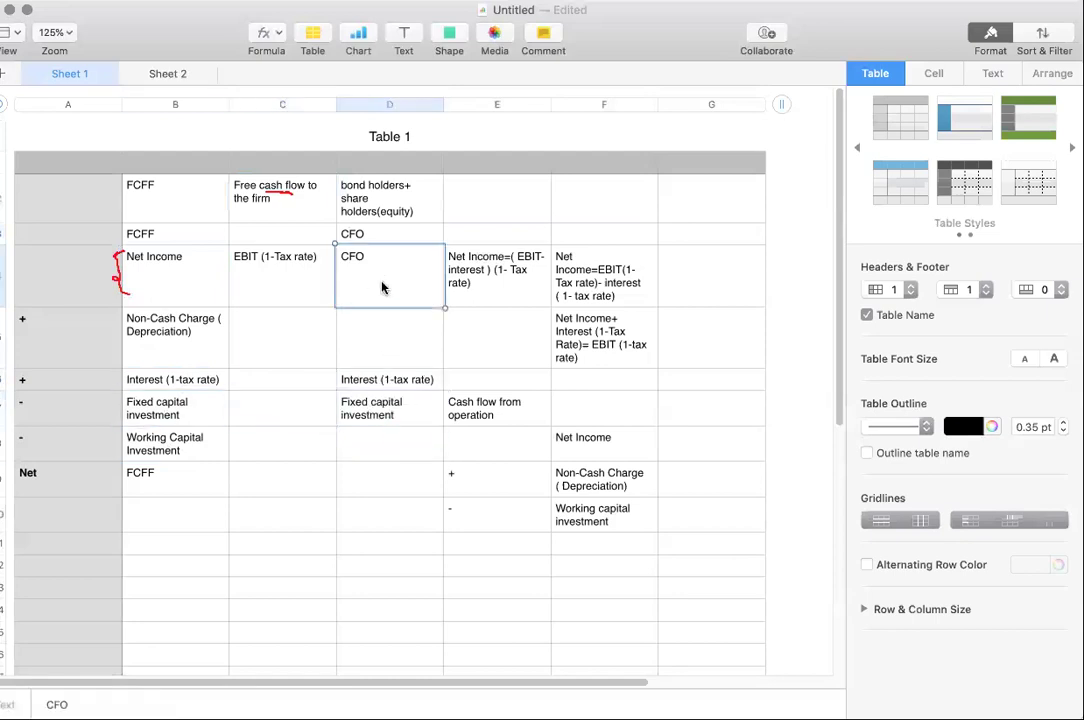
click(283, 281)
Head column C with EBIT and paste Non-Cash Charge ( Depreciation) into it.
click(254, 236)
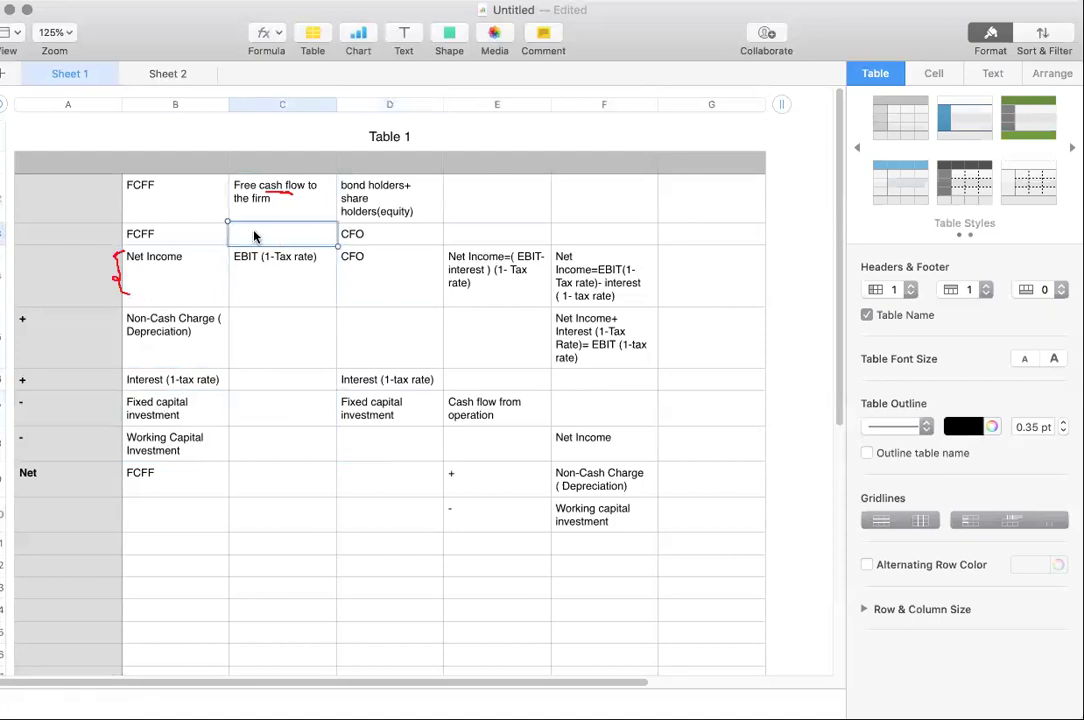
text(EBIT)
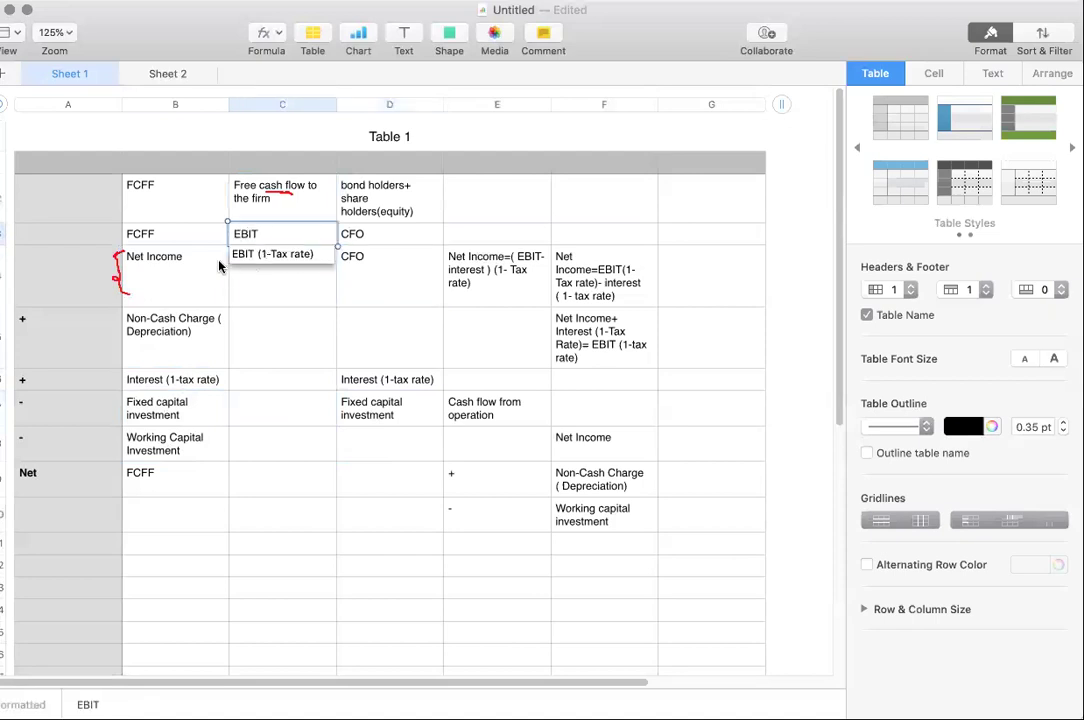
click(219, 265)
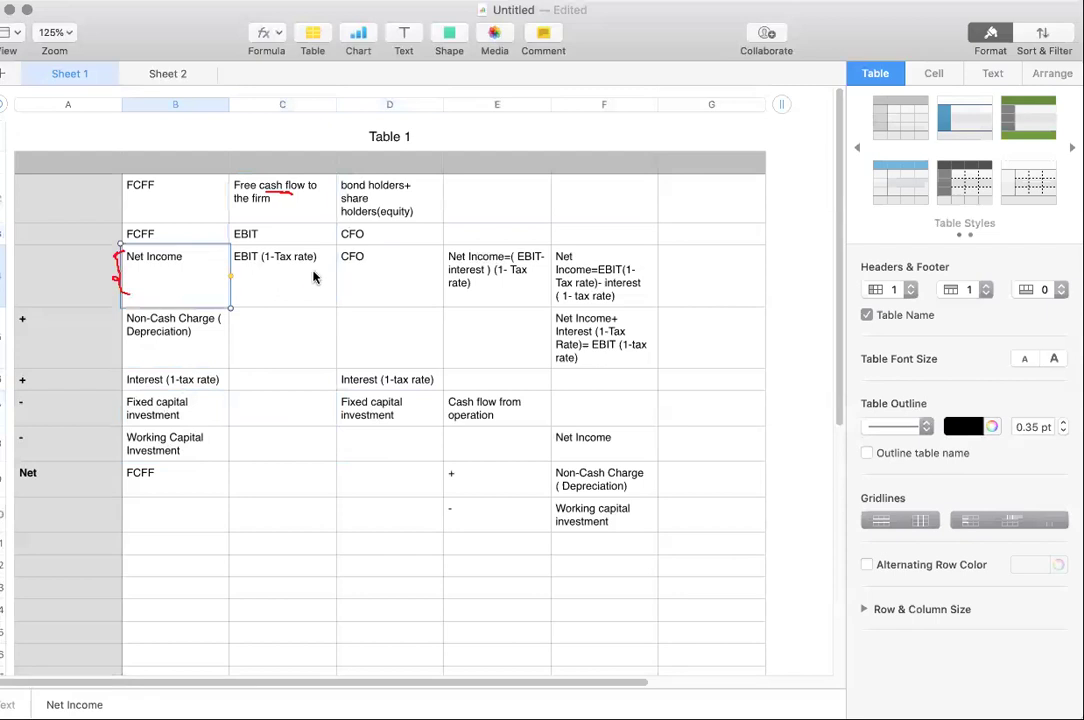
click(161, 341)
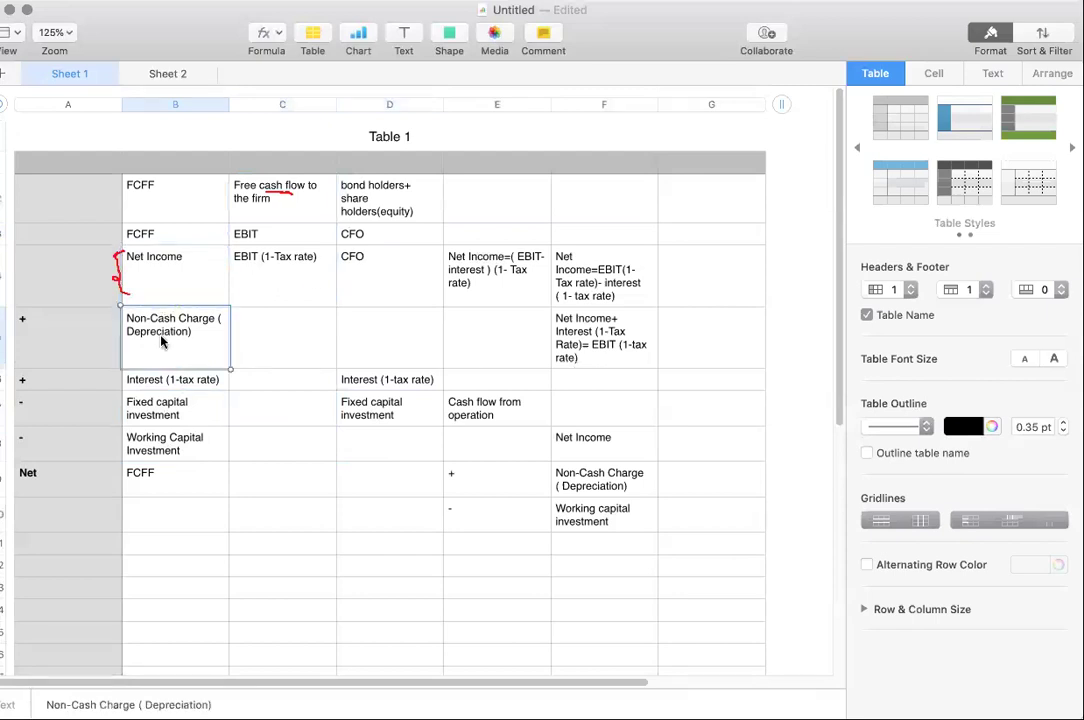
click(259, 331)
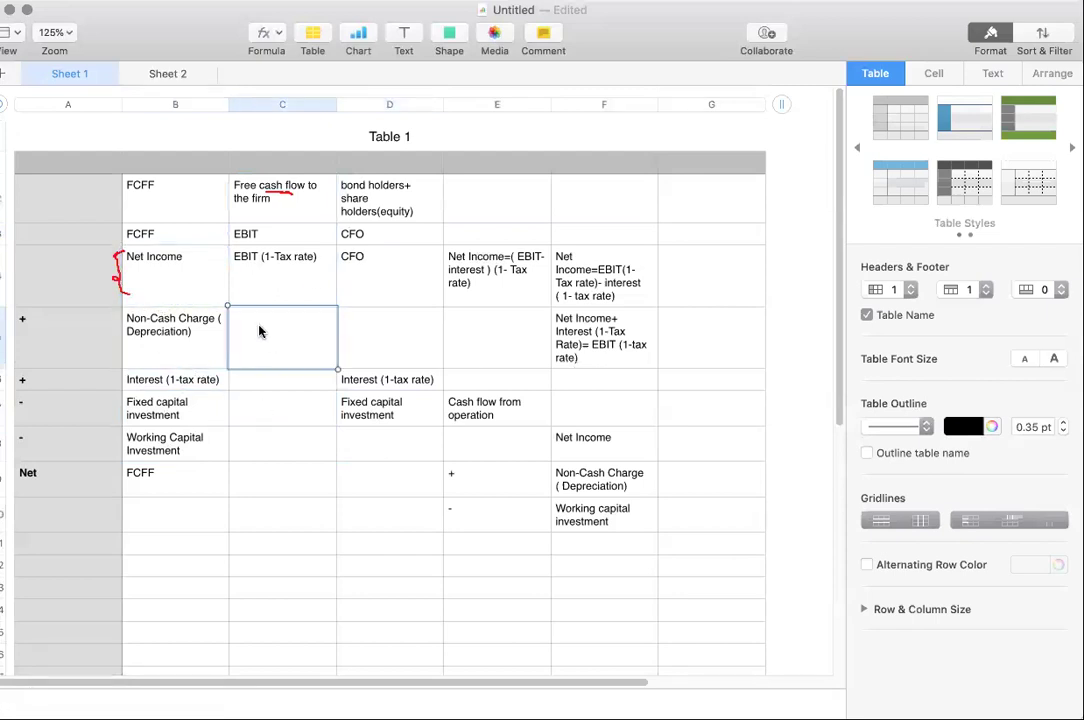
text(Non-Cash Charge ( Depreciation))
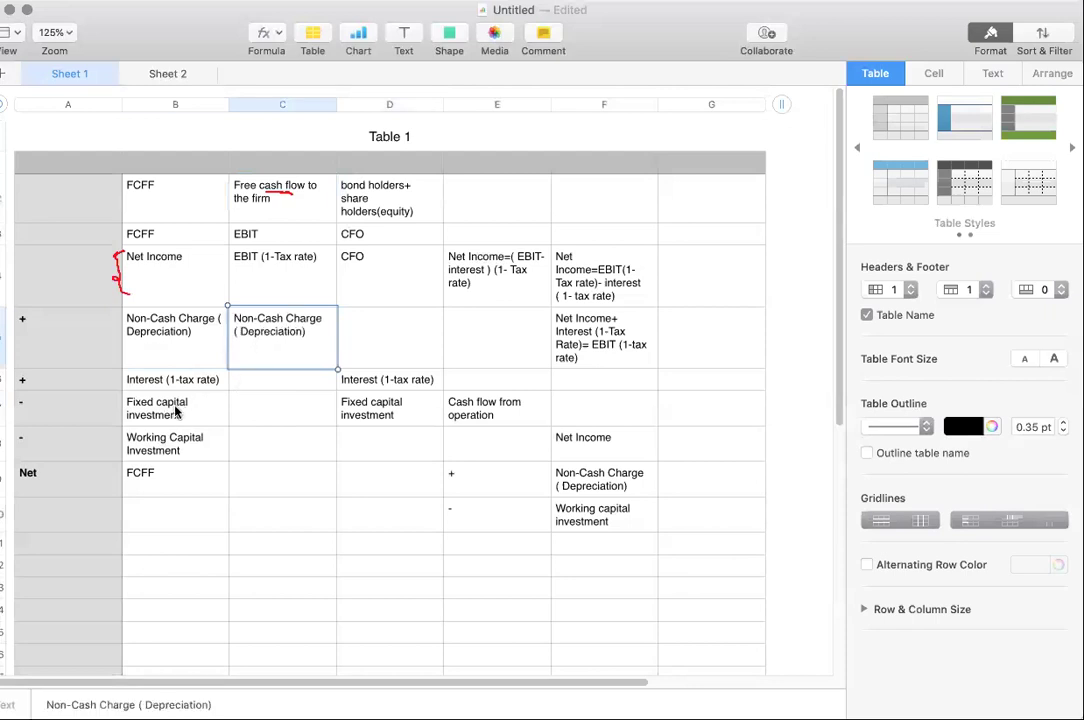
Copy Fixed capital investment and Working Capital Investment from column B into column C.
click(175, 408)
key(super+c)
click(254, 404)
key(super+v)
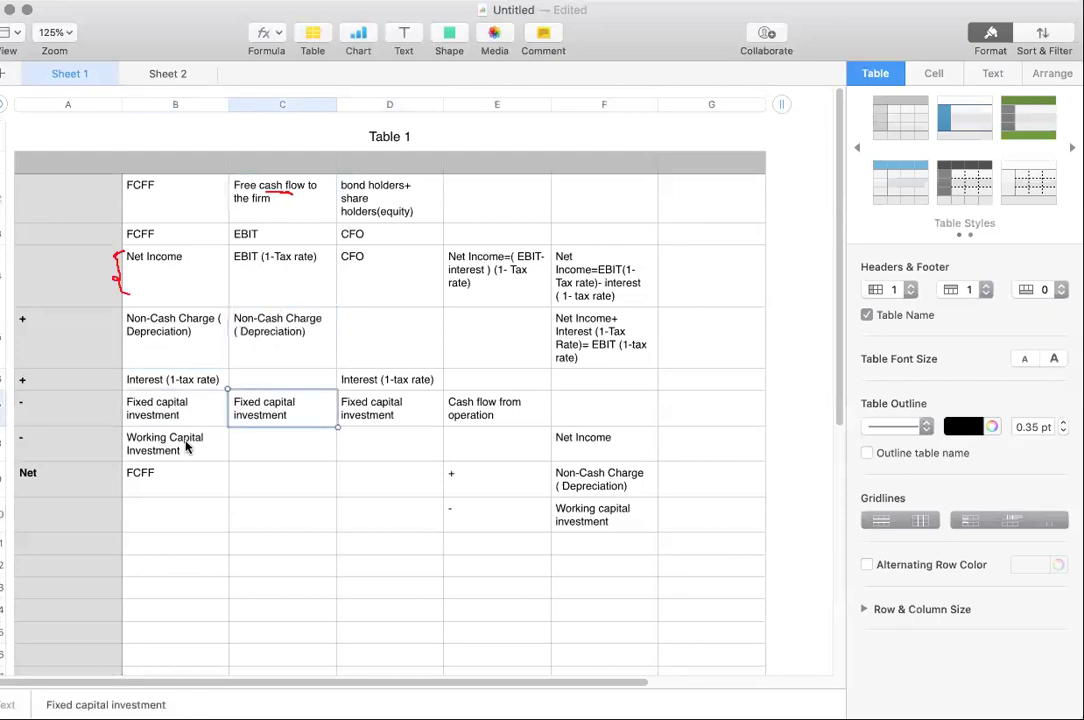
click(183, 447)
key(super+c)
click(262, 442)
key(super+v)
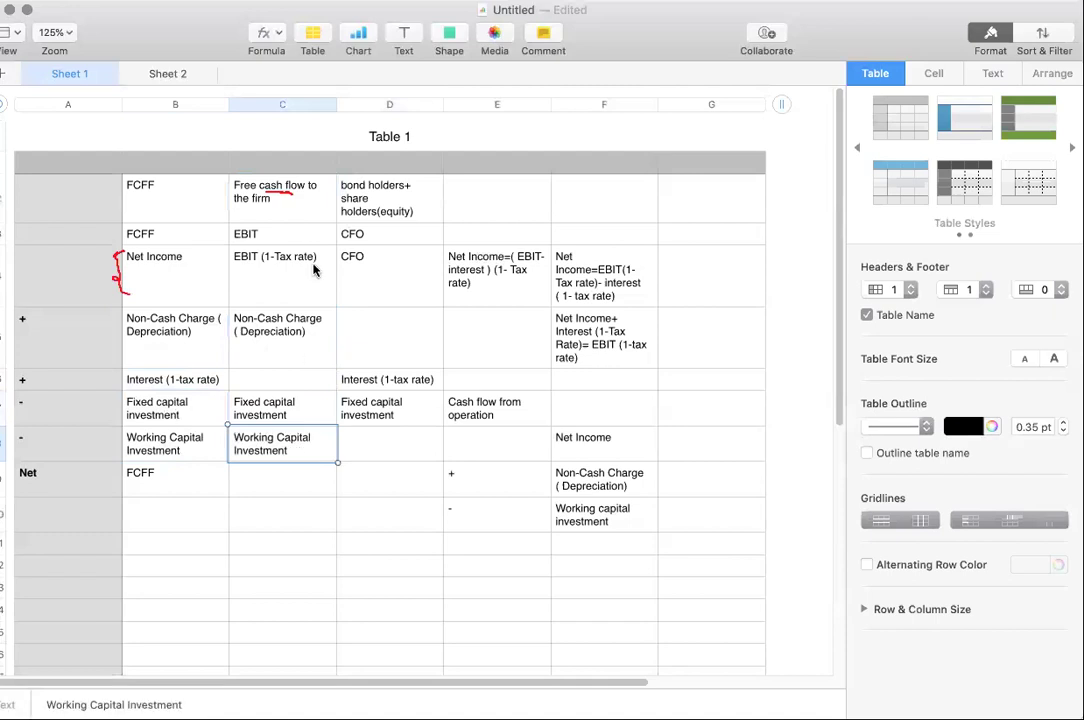
click(258, 235)
click(378, 235)
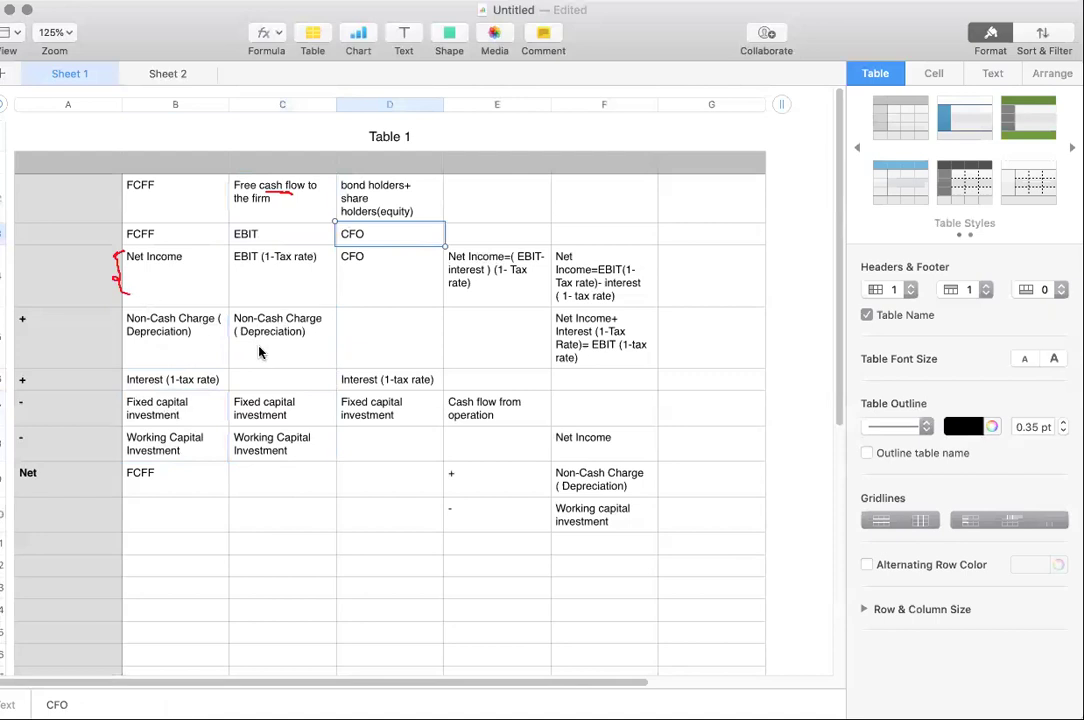
click(172, 410)
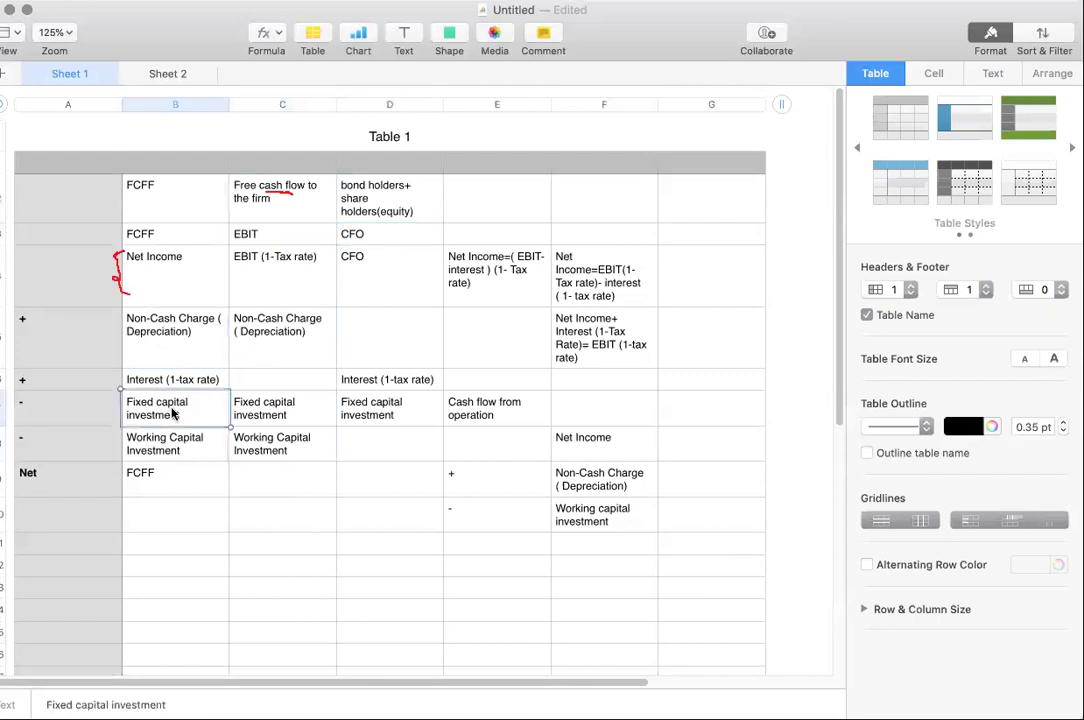
Enter 'Fixed Capital investment- Depreciation' in column E below the block, with 'Capex' beside it.
click(477, 570)
text(F)
text(lixed Cap)
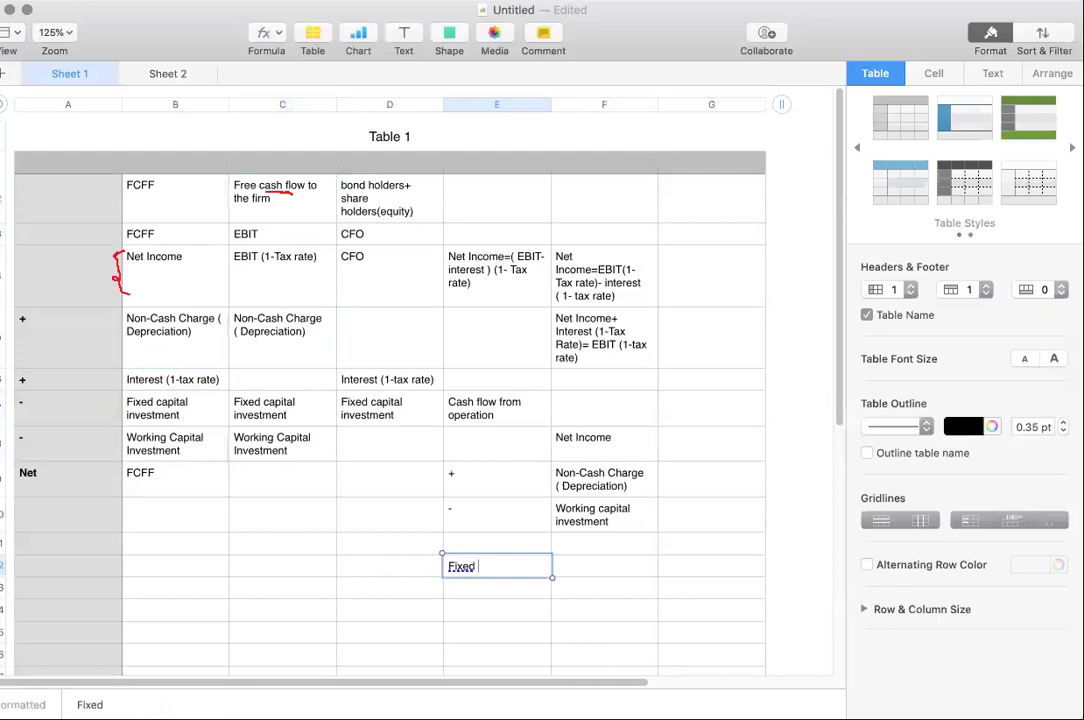
text(ital inves)
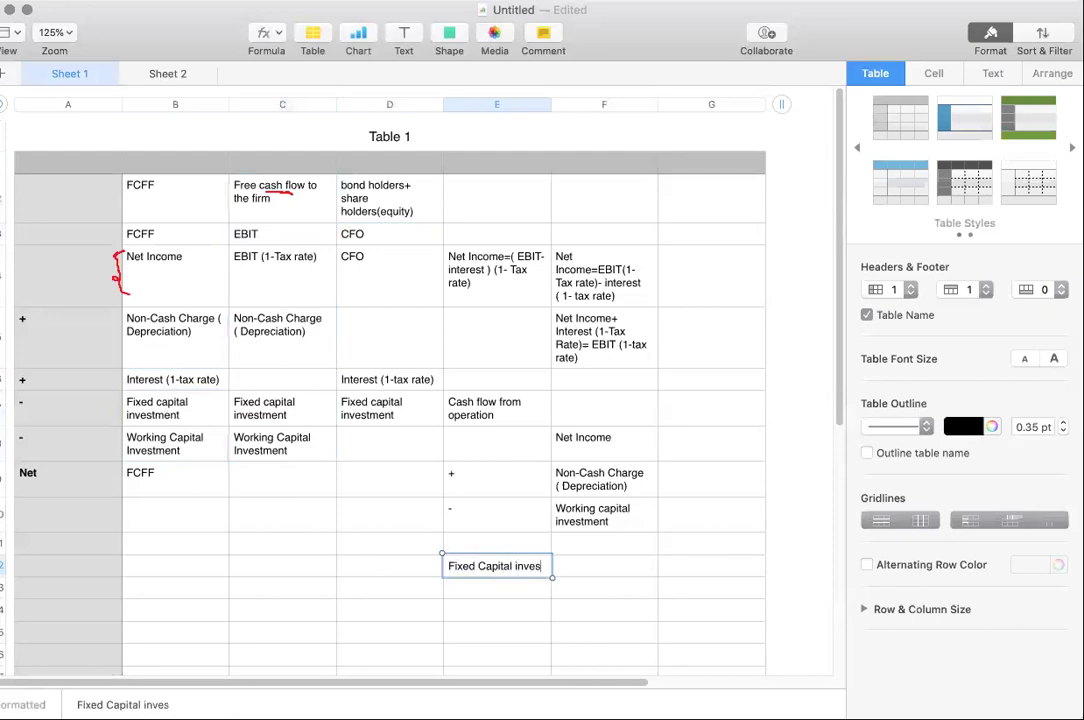
text(tment- Dep)
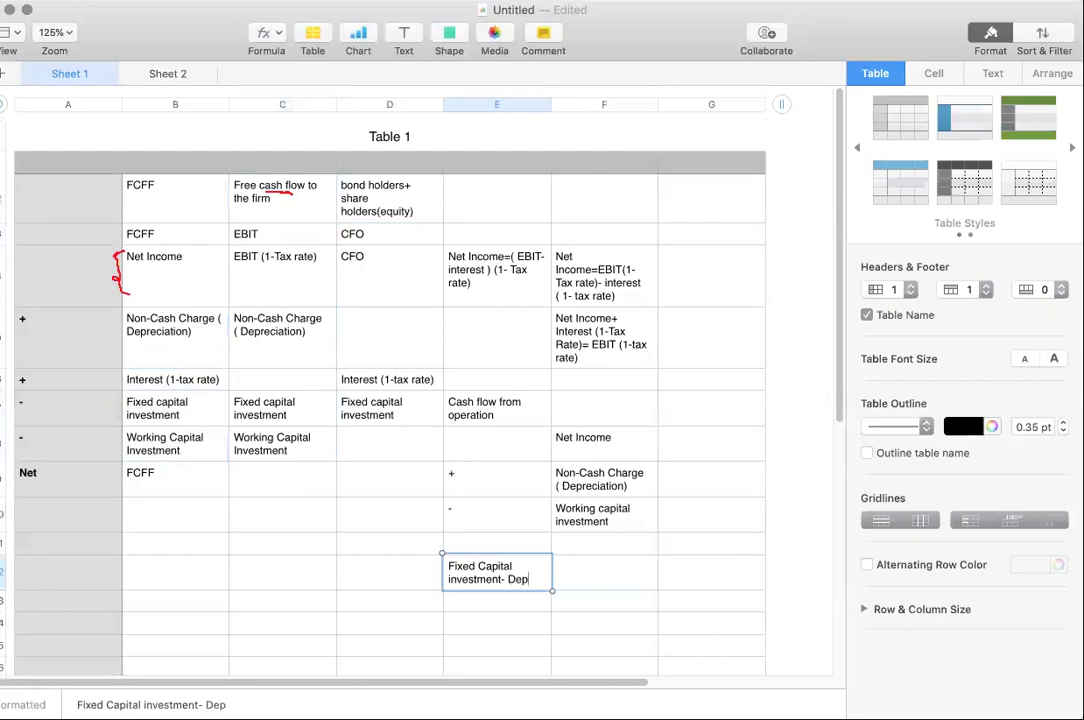
text(reciation)
key(Tab)
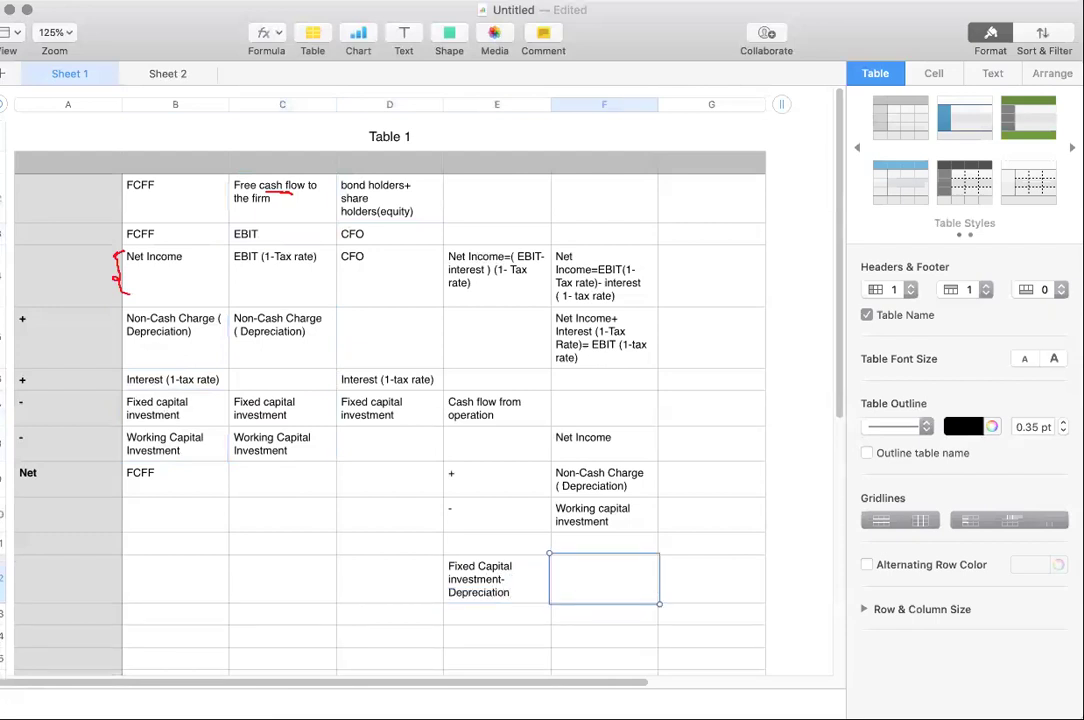
text(Capex)
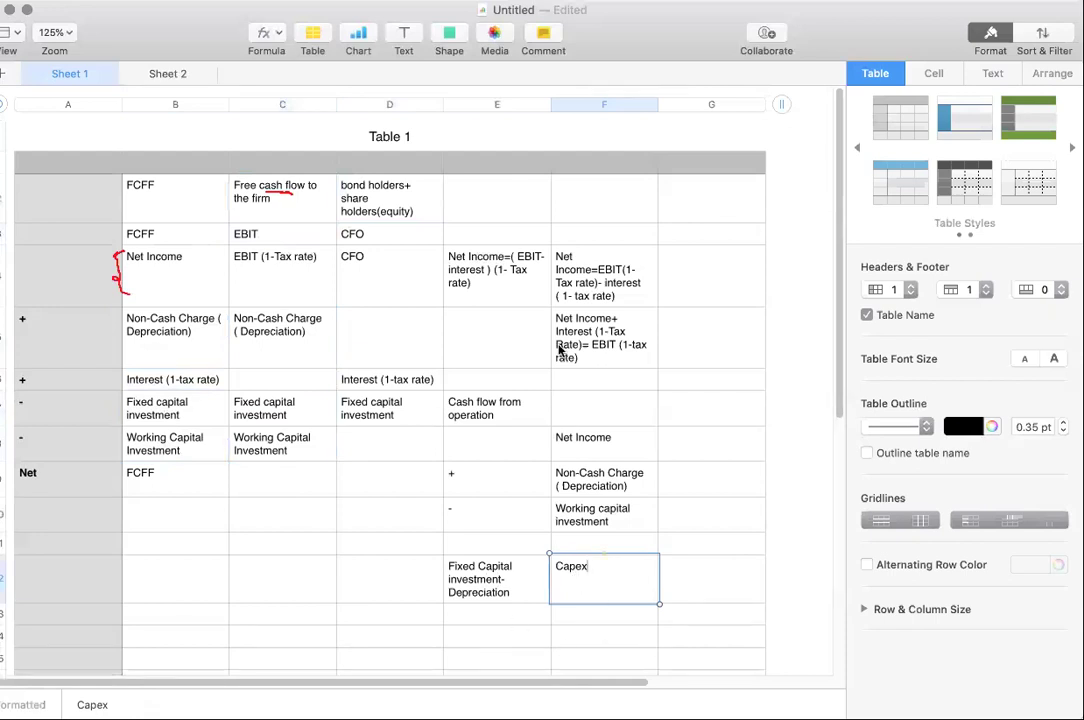
Insert a new empty column before column E.
click(467, 170)
right_click(469, 167)
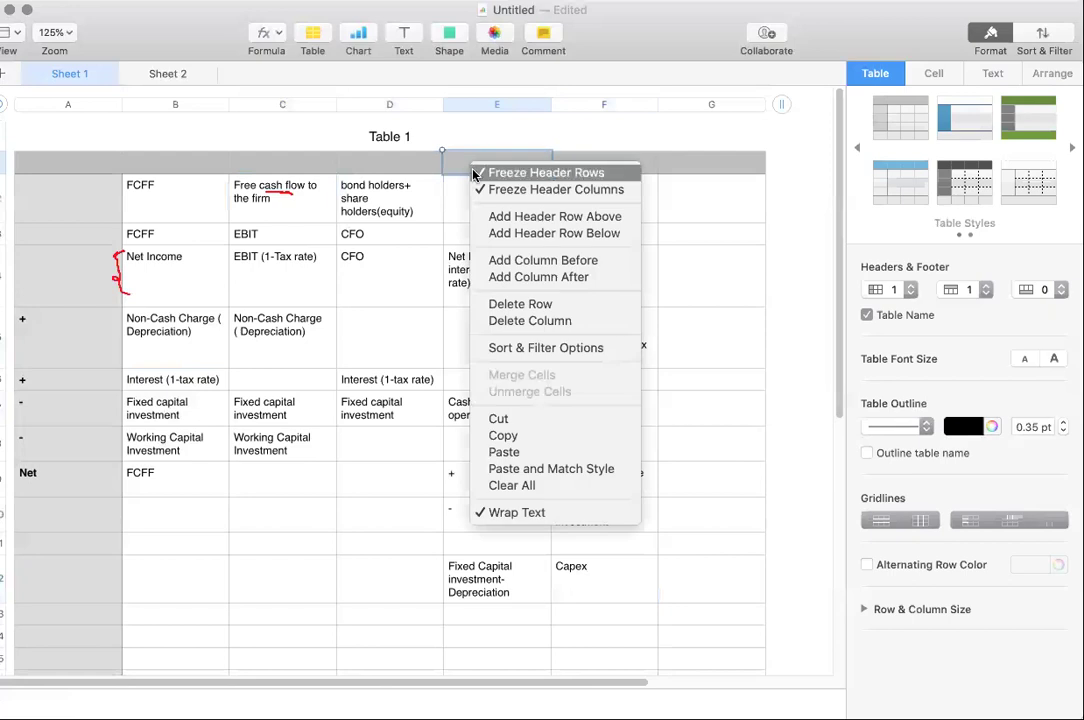
click(413, 161)
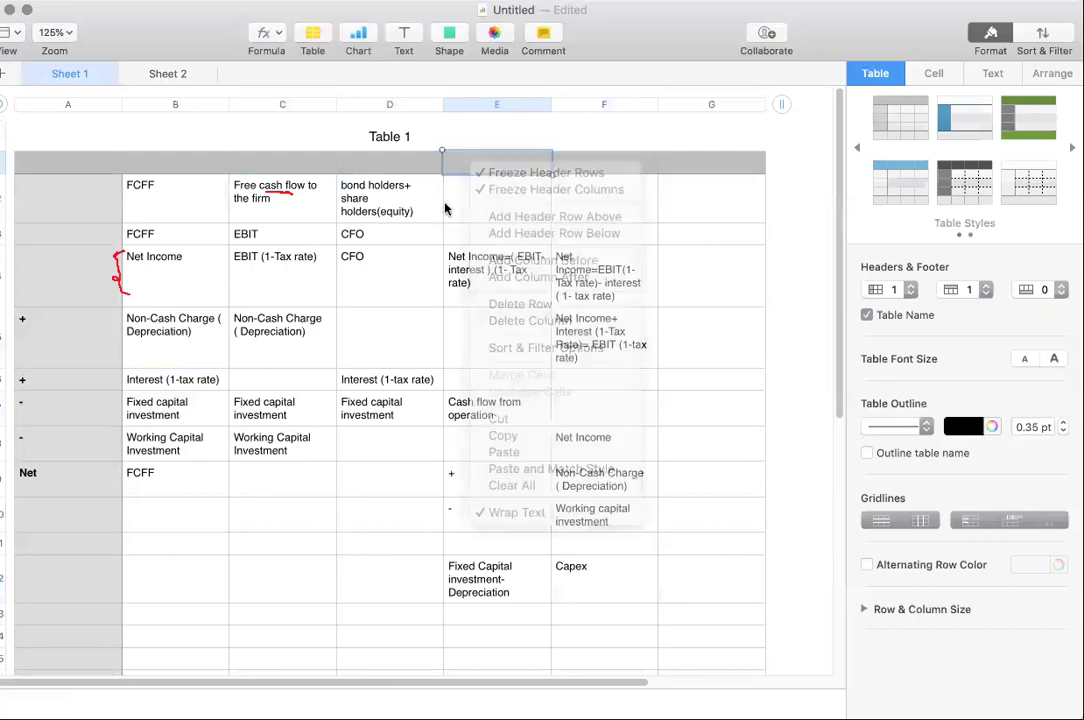
drag(413, 161, 465, 162)
right_click(464, 163)
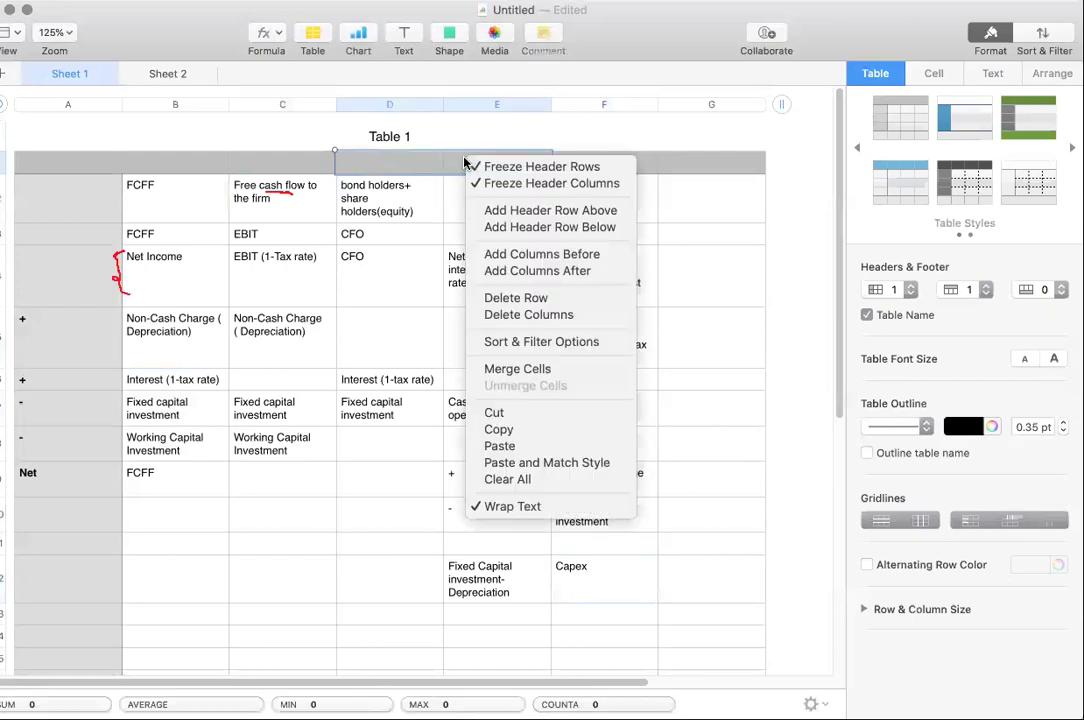
key(Escape)
click(498, 165)
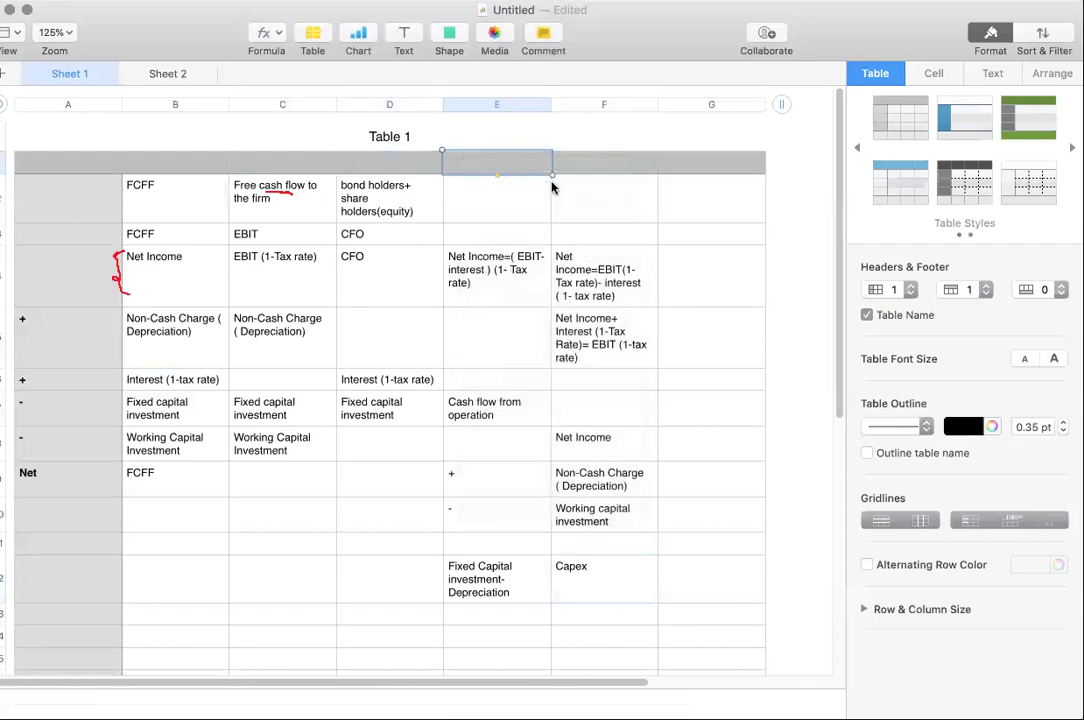
right_click(472, 164)
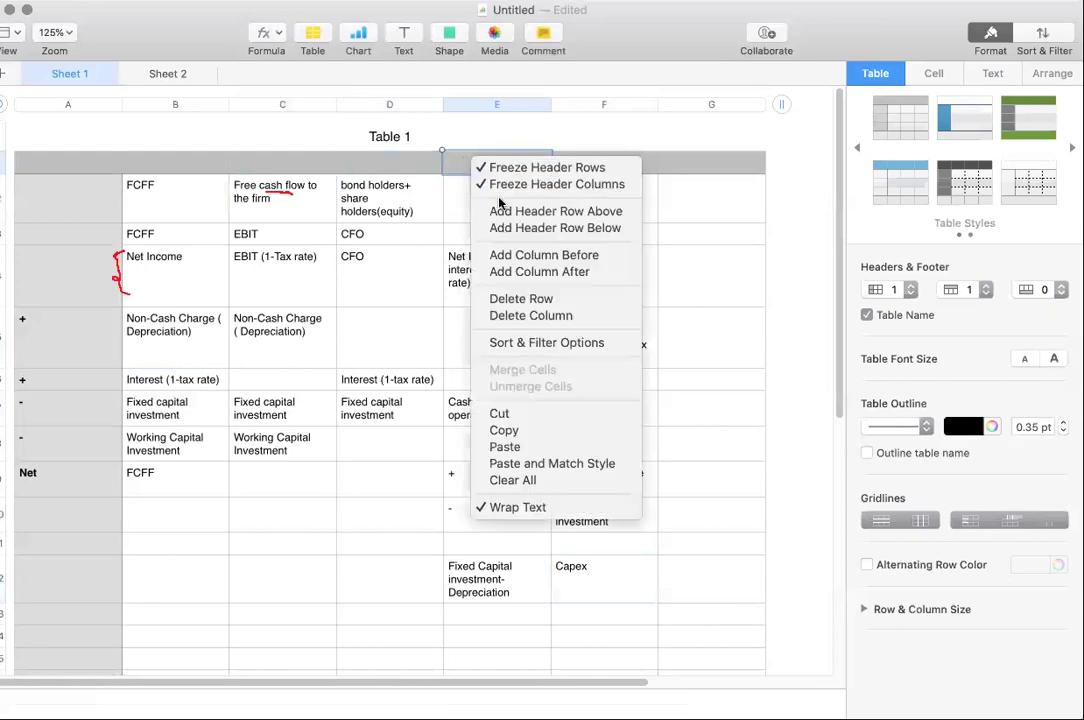
click(499, 256)
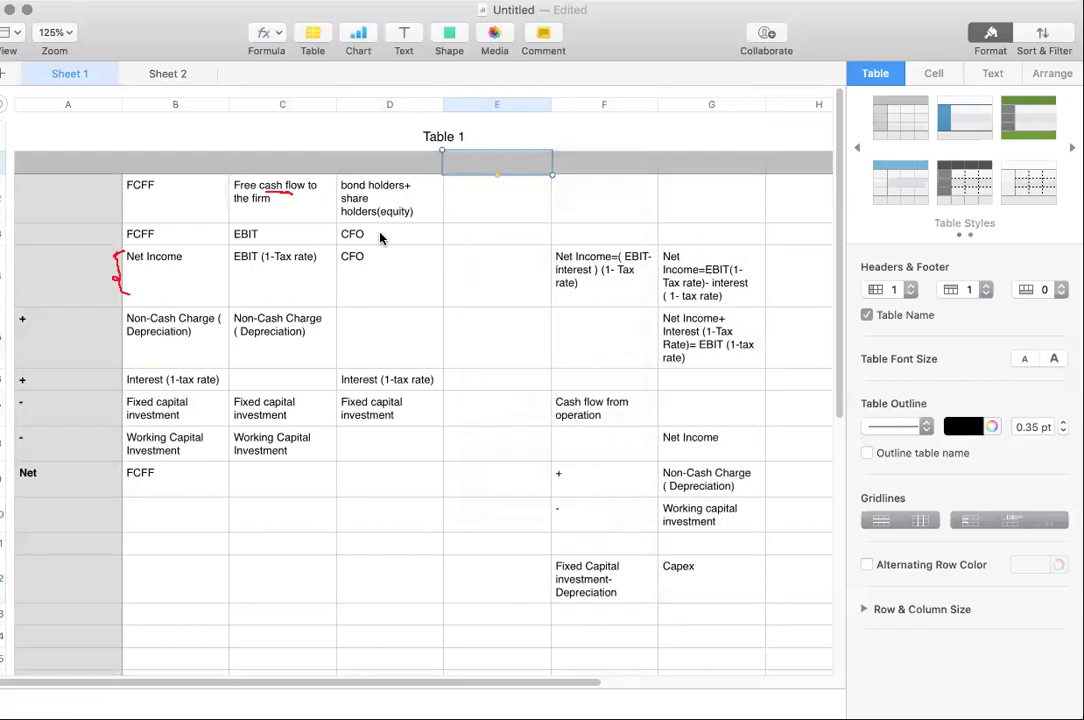
Head the new column 'Capex' and paste 'Net Income' beneath it.
click(463, 238)
text(CApex)
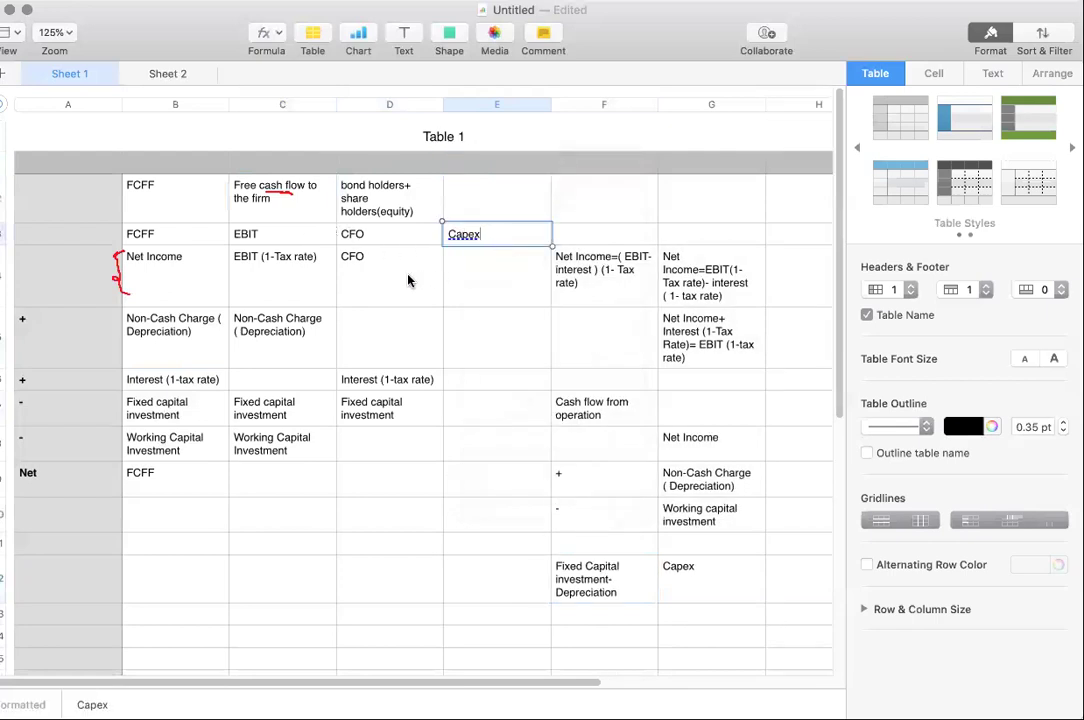
click(490, 268)
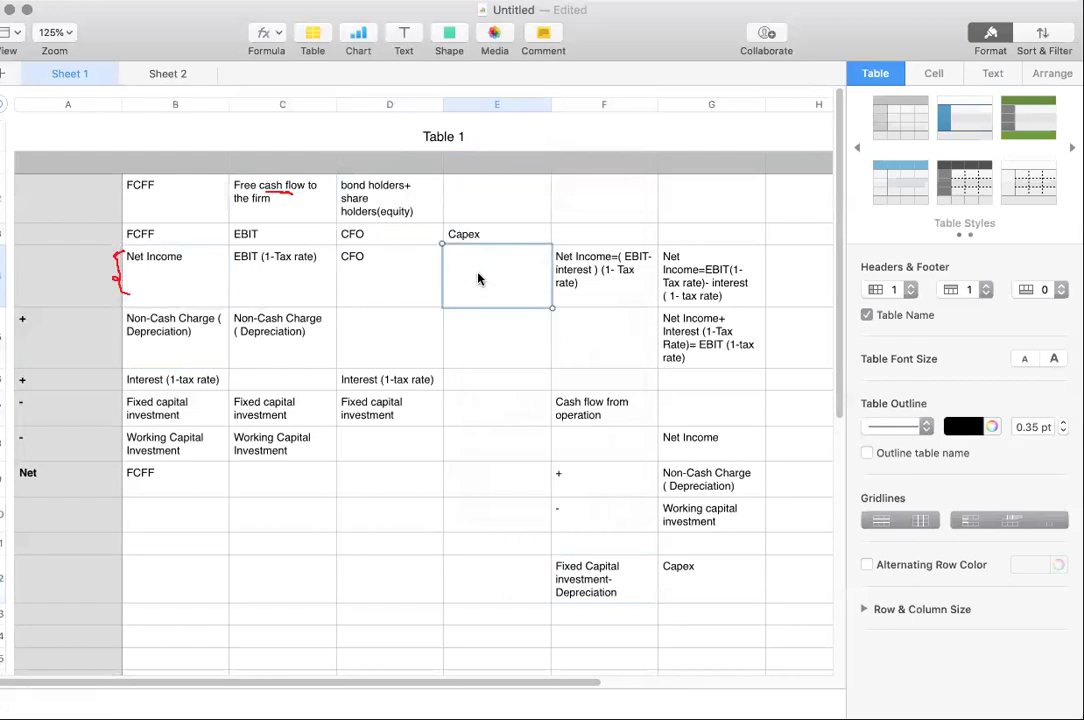
text(Net Income)
click(165, 358)
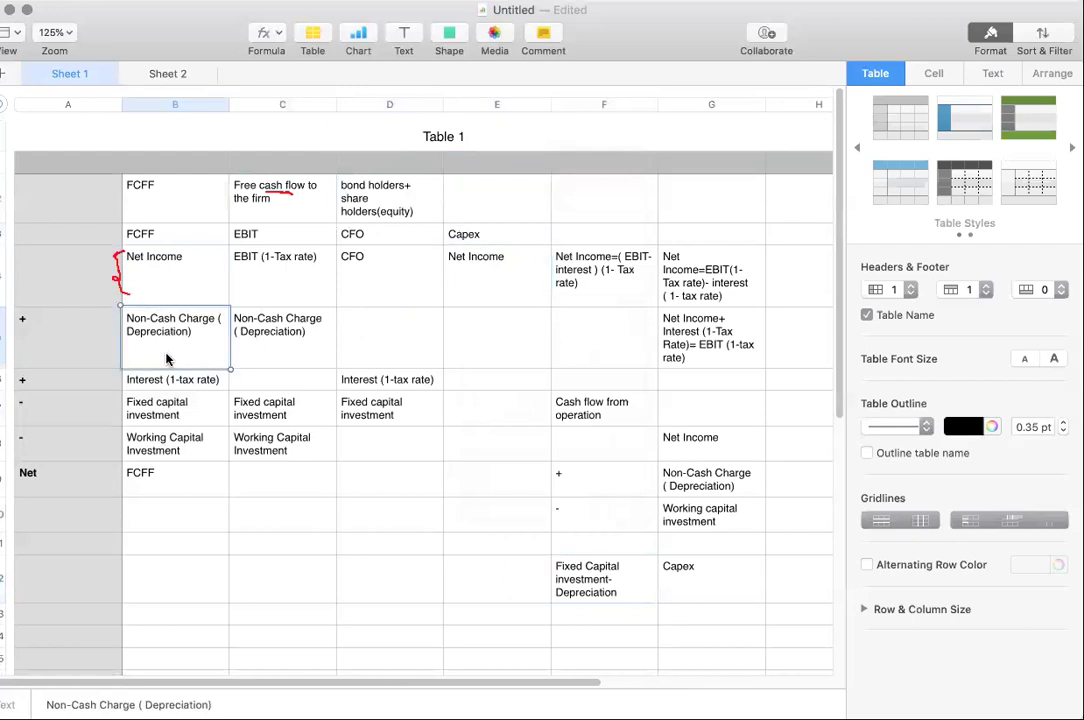
click(208, 347)
click(175, 450)
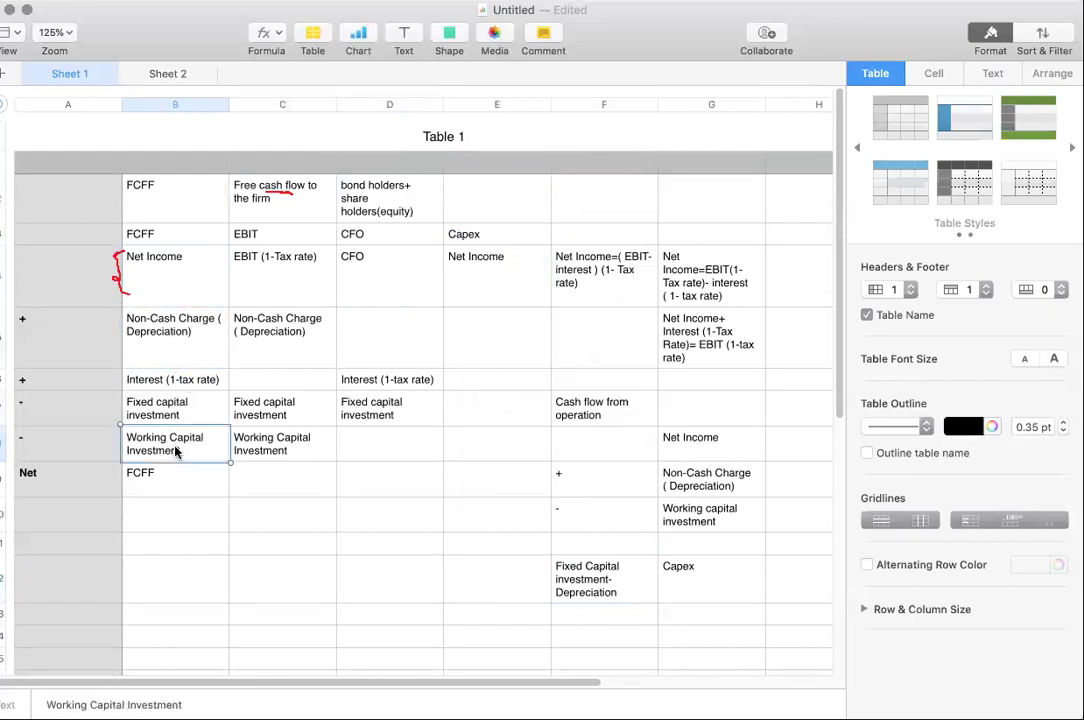
click(160, 331)
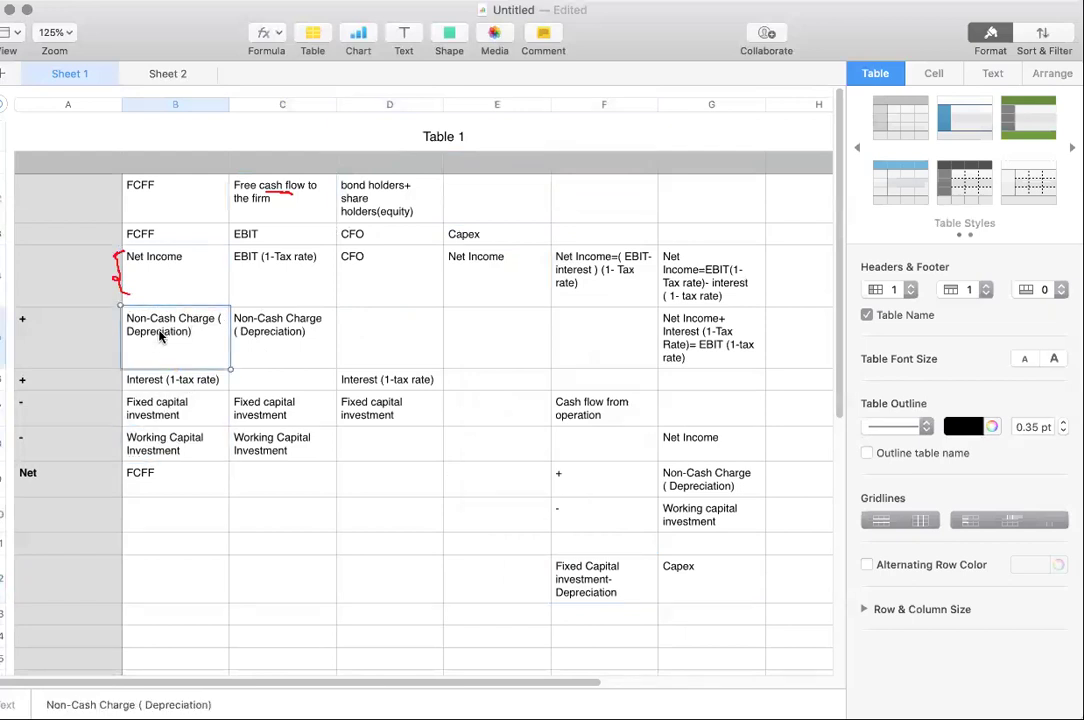
click(590, 574)
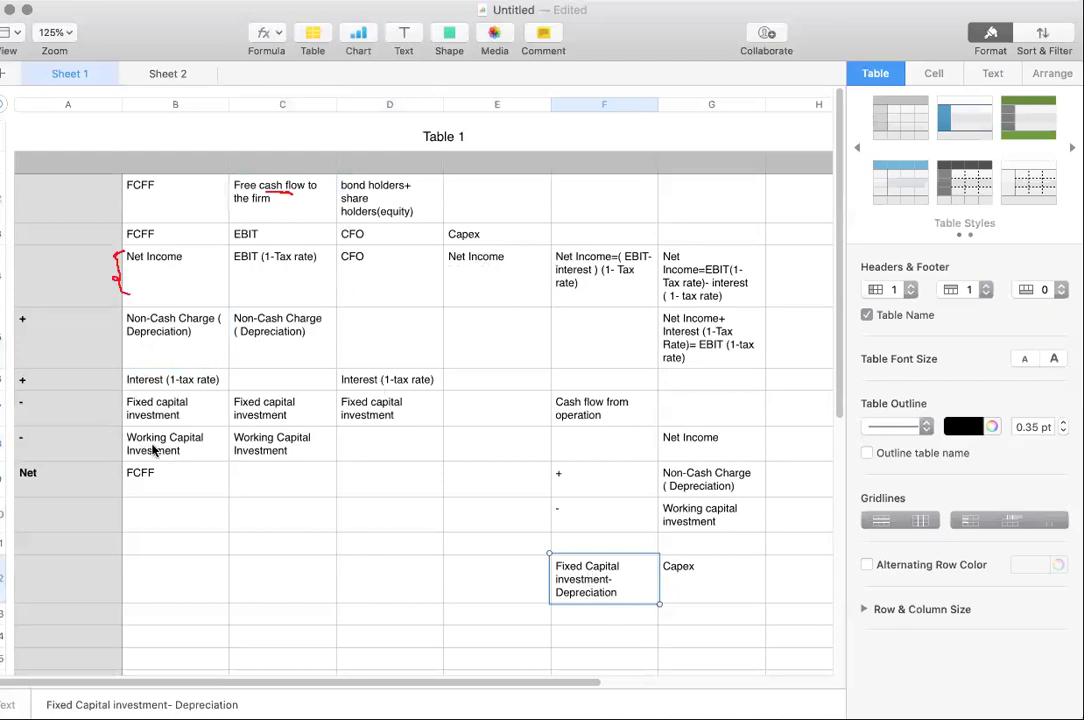
click(140, 322)
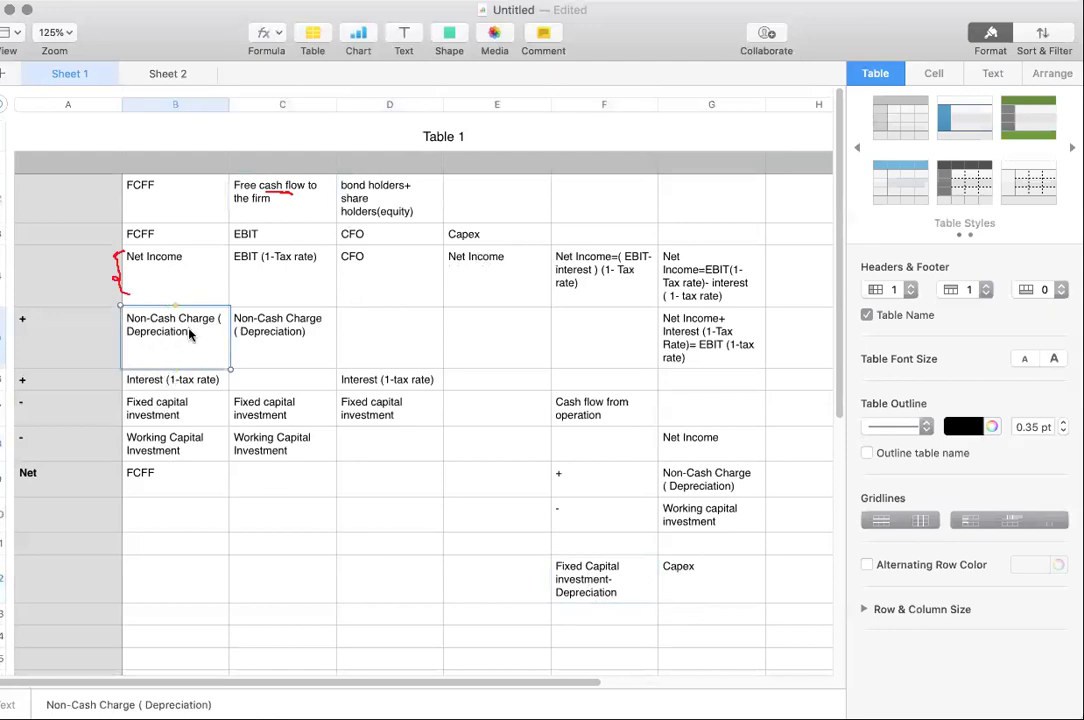
click(162, 449)
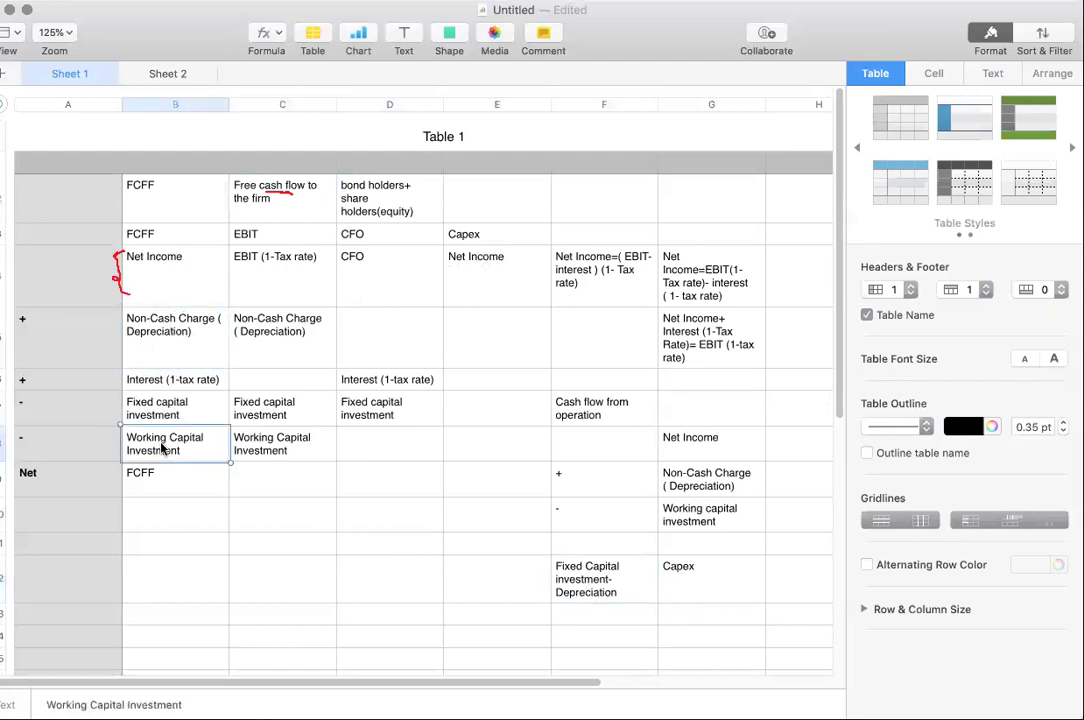
click(695, 582)
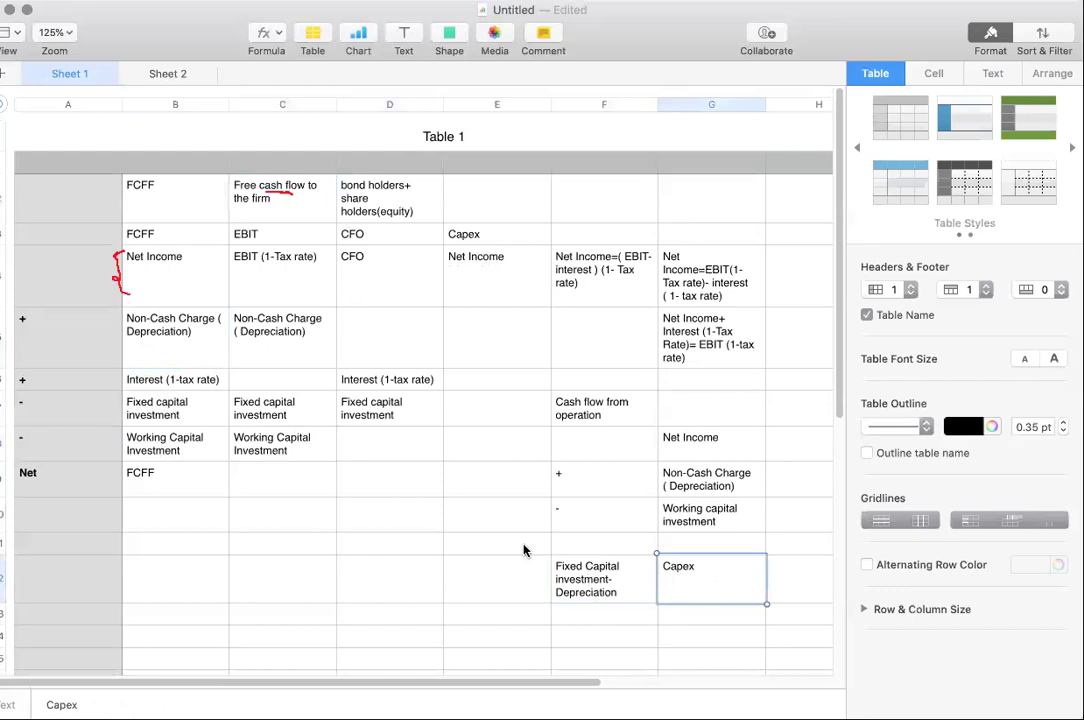
Insert a column before column F and head it 'EBITDA' beside Capex.
right_click(613, 161)
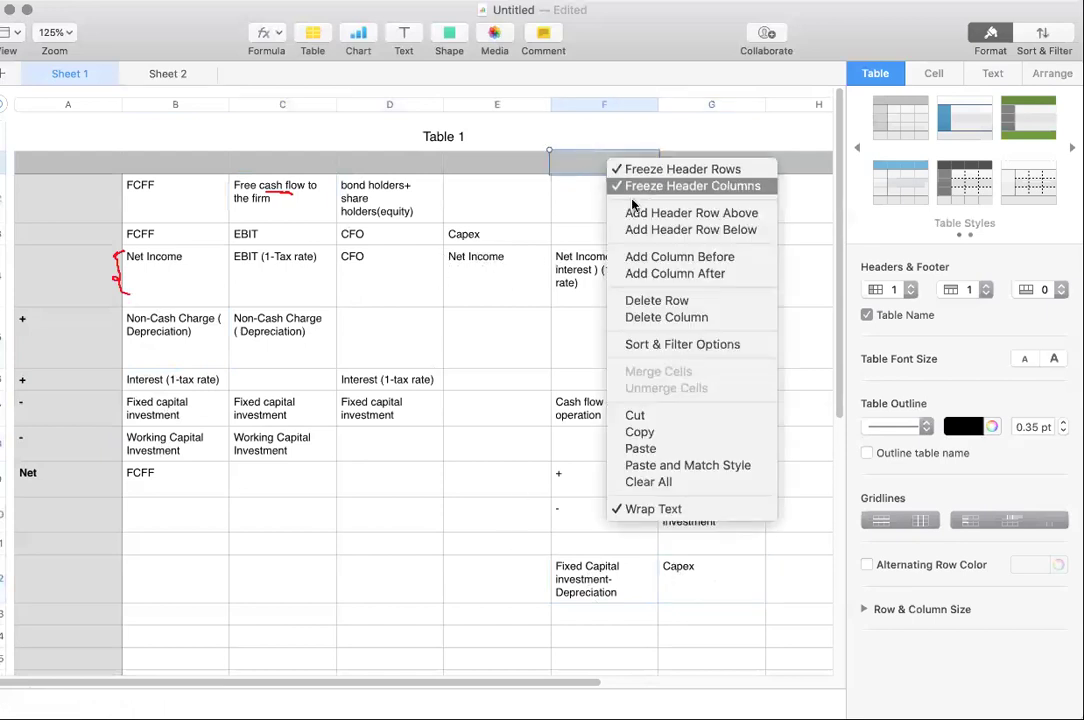
click(656, 258)
click(603, 237)
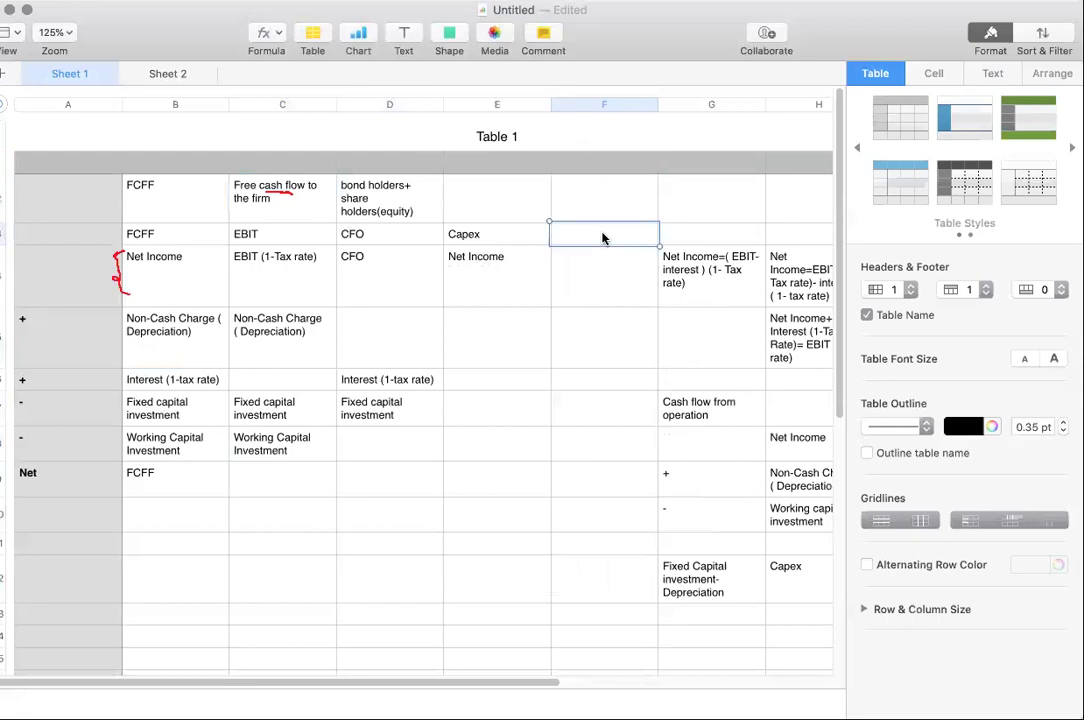
text(EBITDA)
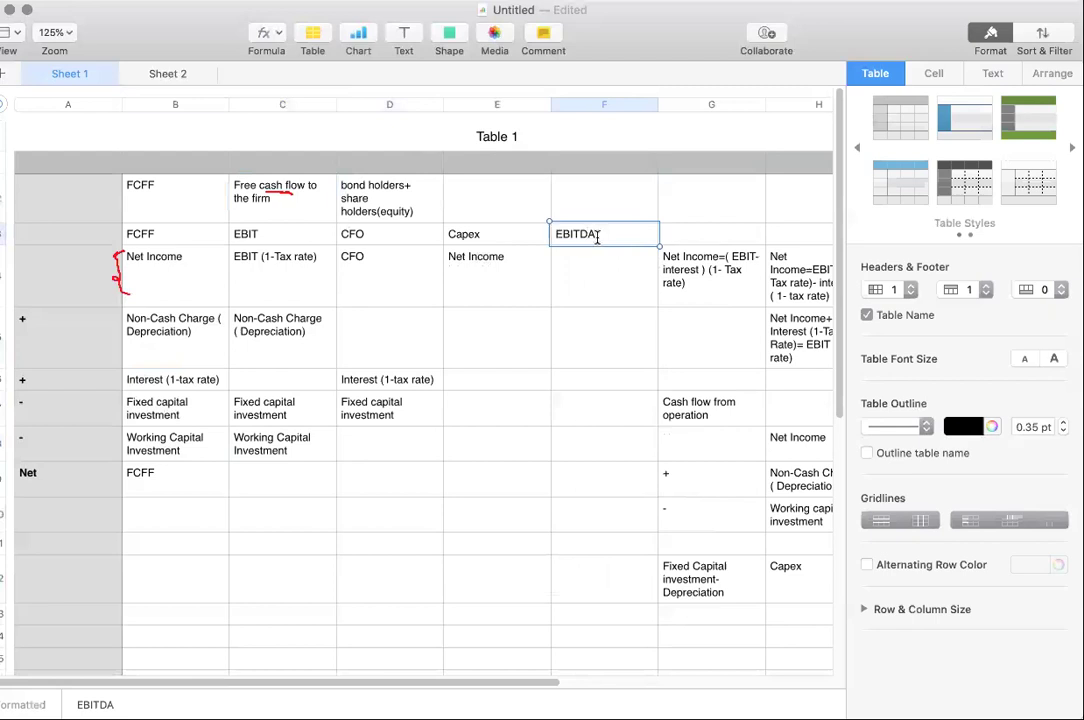
scroll(552, 680, right, 3)
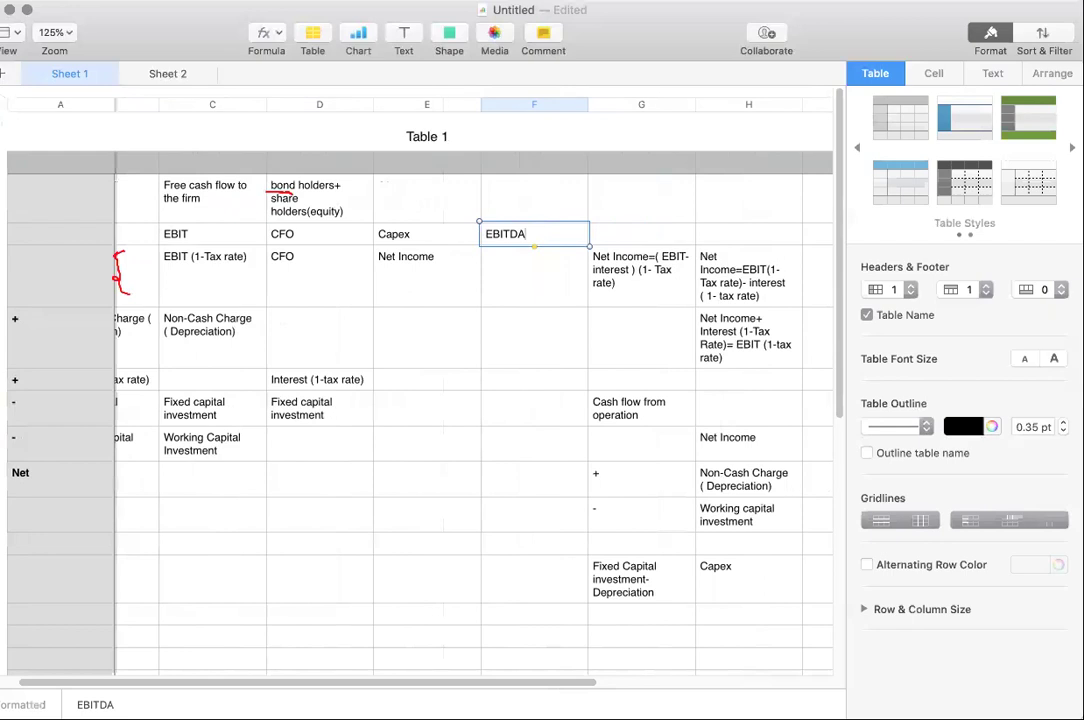
scroll(150, 560, left, 3)
Type 'FCFE (Free cash Flow to Equity)' in an empty column B cell, correcting the Equity typo.
click(152, 570)
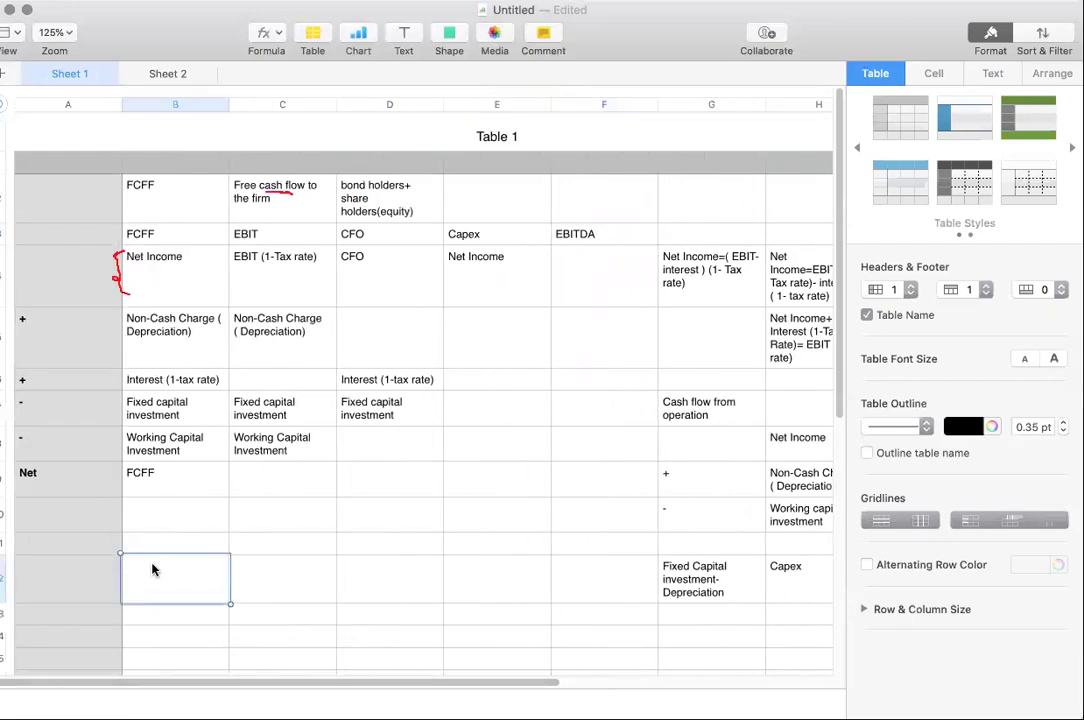
scroll(155, 600, down, 3)
click(155, 596)
text(FCFE)
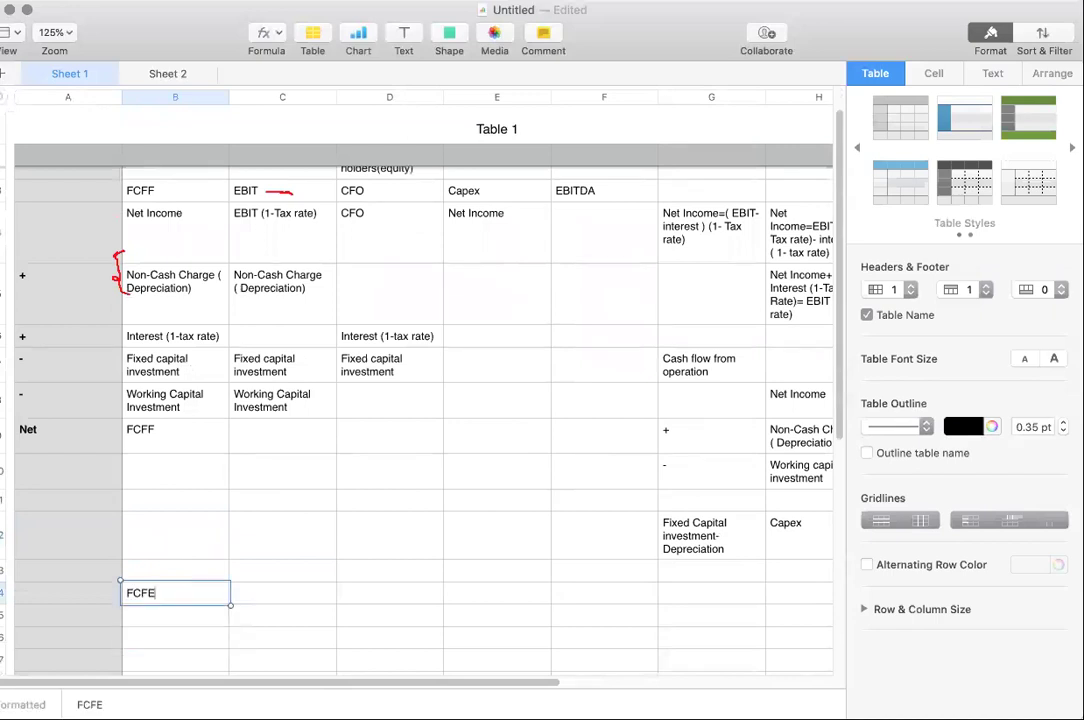
text( (Free cash Flow)
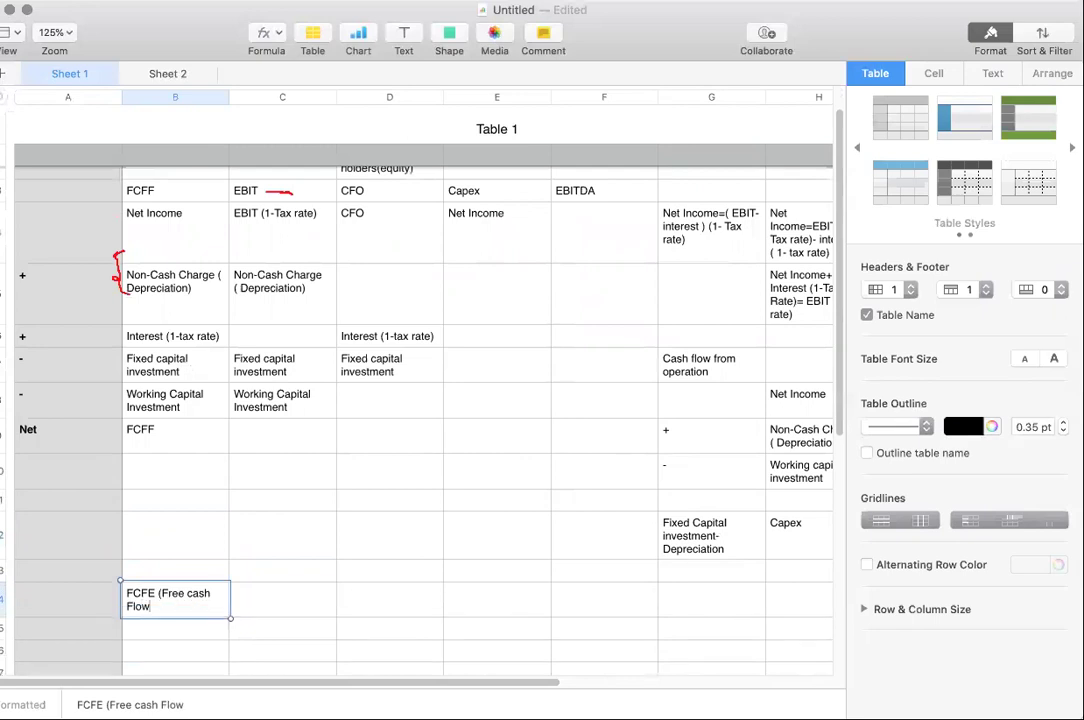
text( to Eatuiy))
key(BackSpace)
key(BackSpace)
key(BackSpace)
key(BackSpace)
key(BackSpace)
key(BackSpace)
text(quity)
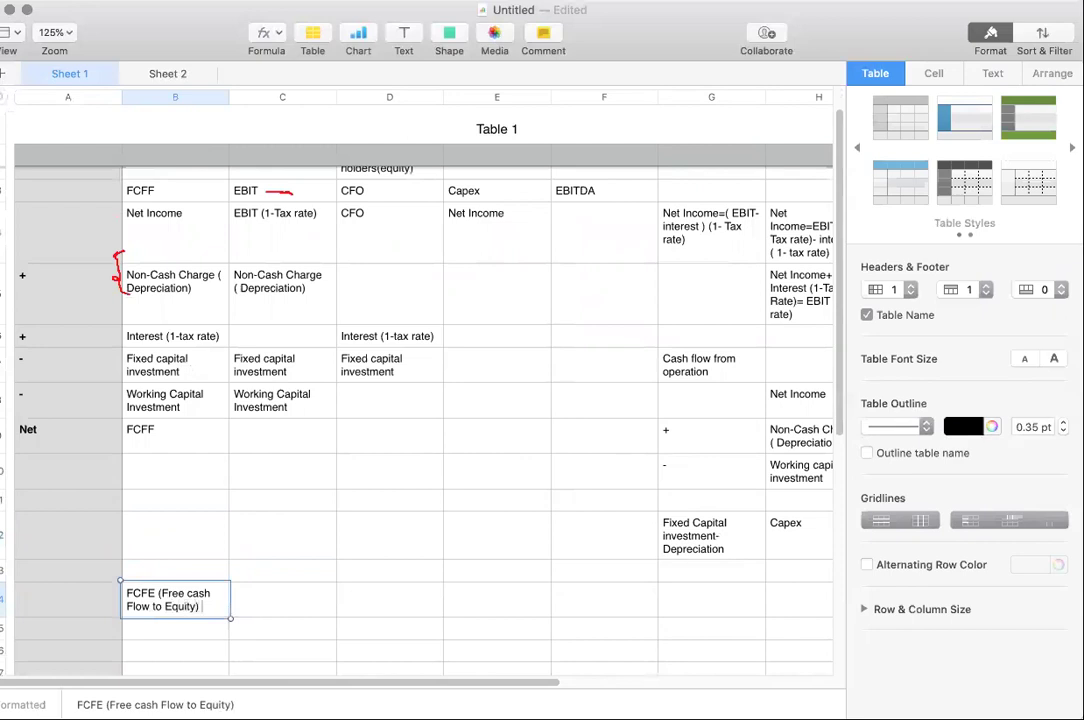
click(238, 612)
click(194, 610)
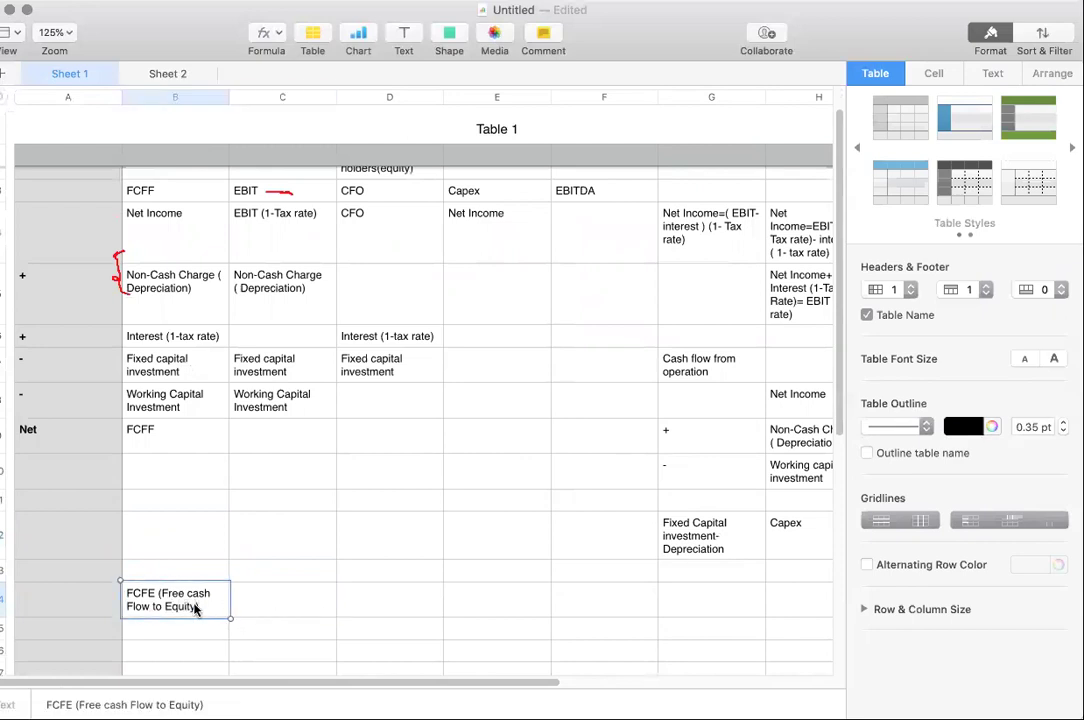
click(300, 597)
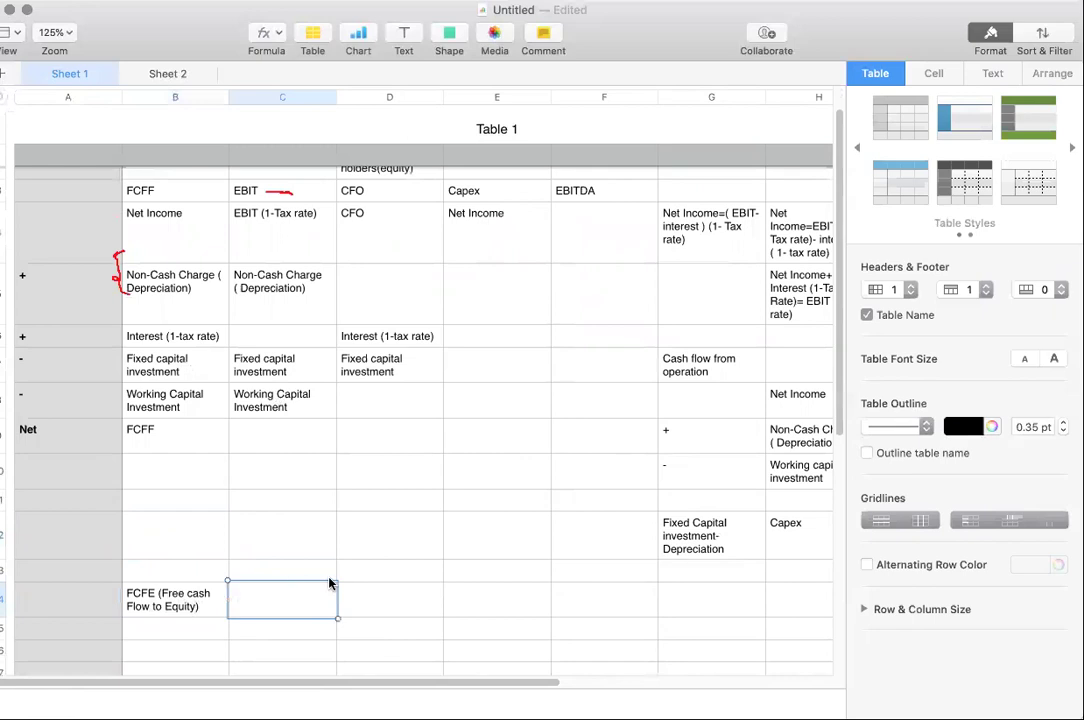
scroll(231, 576, down, 3)
click(201, 553)
scroll(210, 515, up, 3)
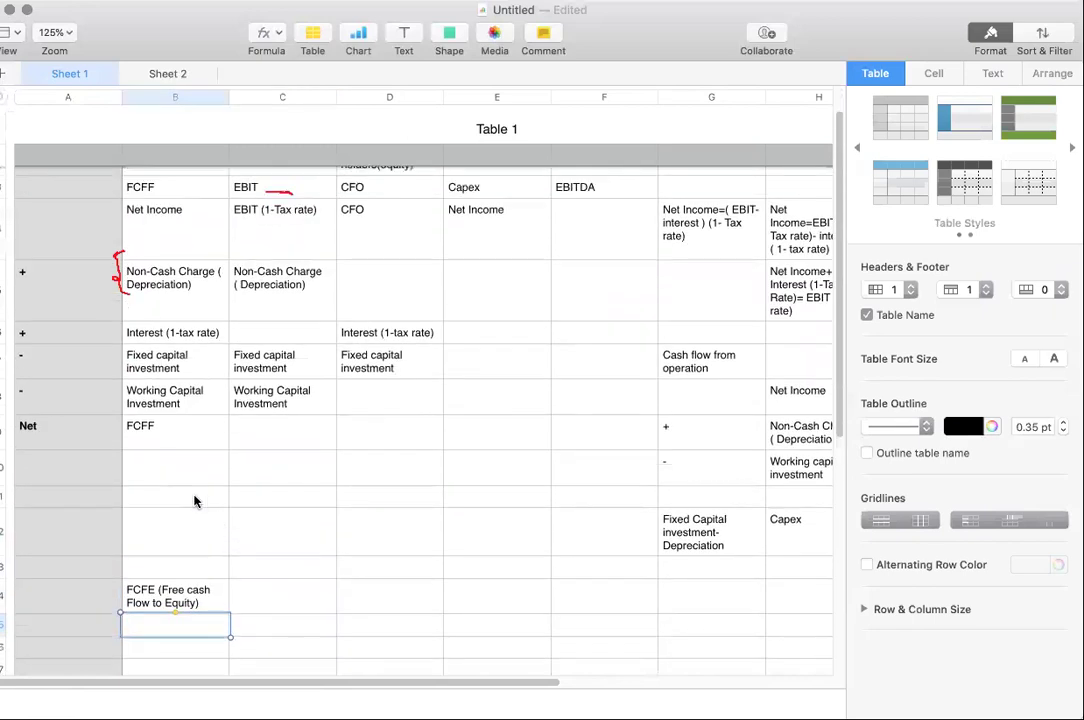
Enter FCFF in column C below the FCFE heading.
scroll(240, 600, down, 1)
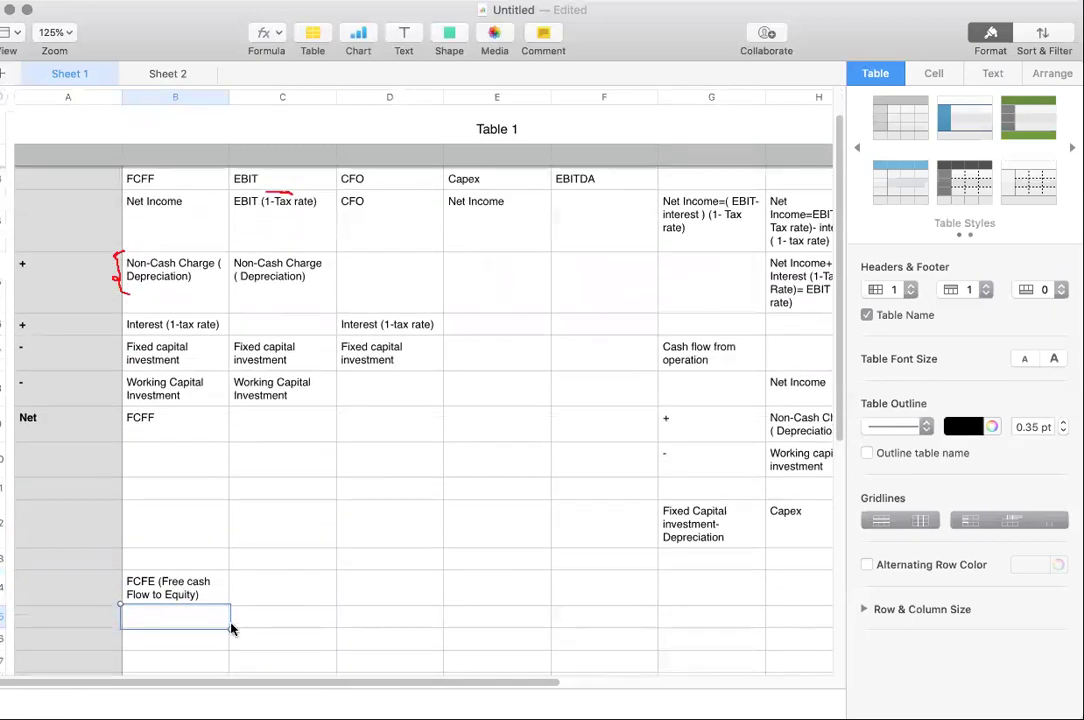
click(265, 627)
text(FCFF)
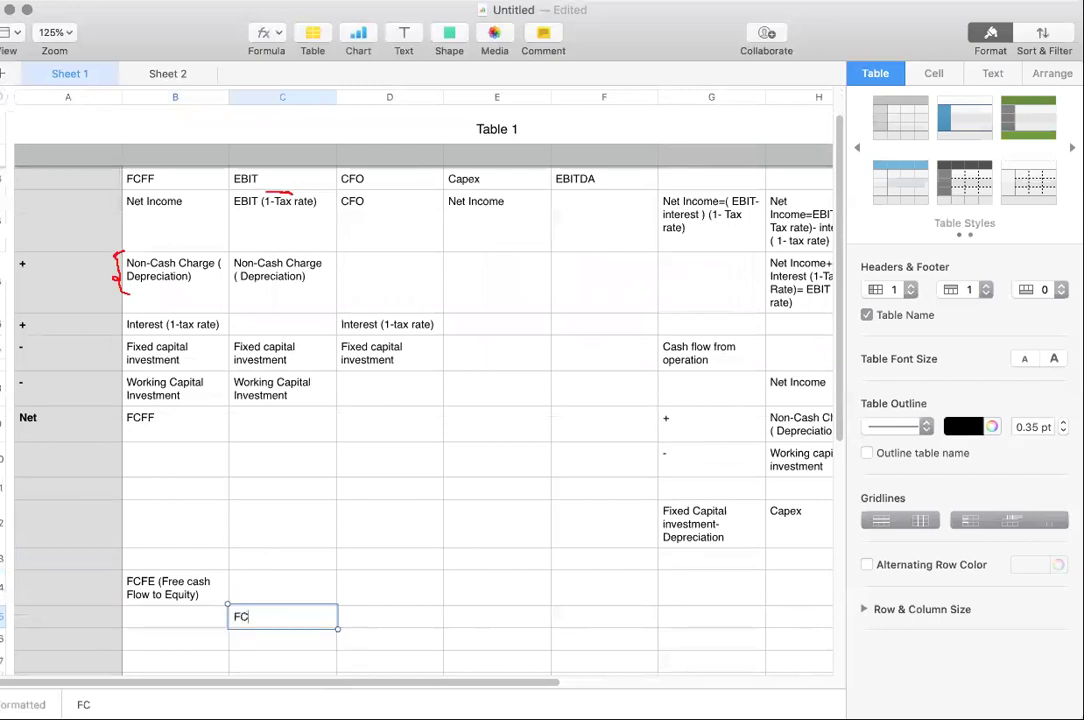
click(175, 638)
text(+)
key(BackSpace)
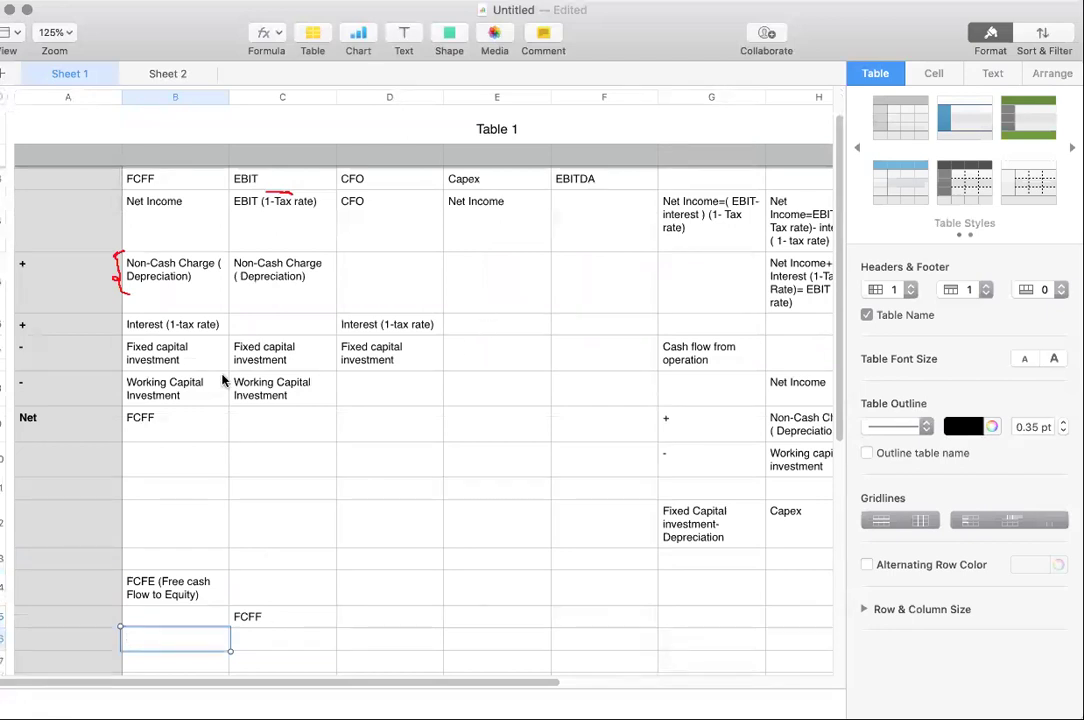
click(285, 620)
click(201, 643)
Add a minus sign in column B and 'Interest (1-tax rate)' beside it in column C.
text(- In)
key(BackSpace)
key(BackSpace)
key(Tab)
text(Int)
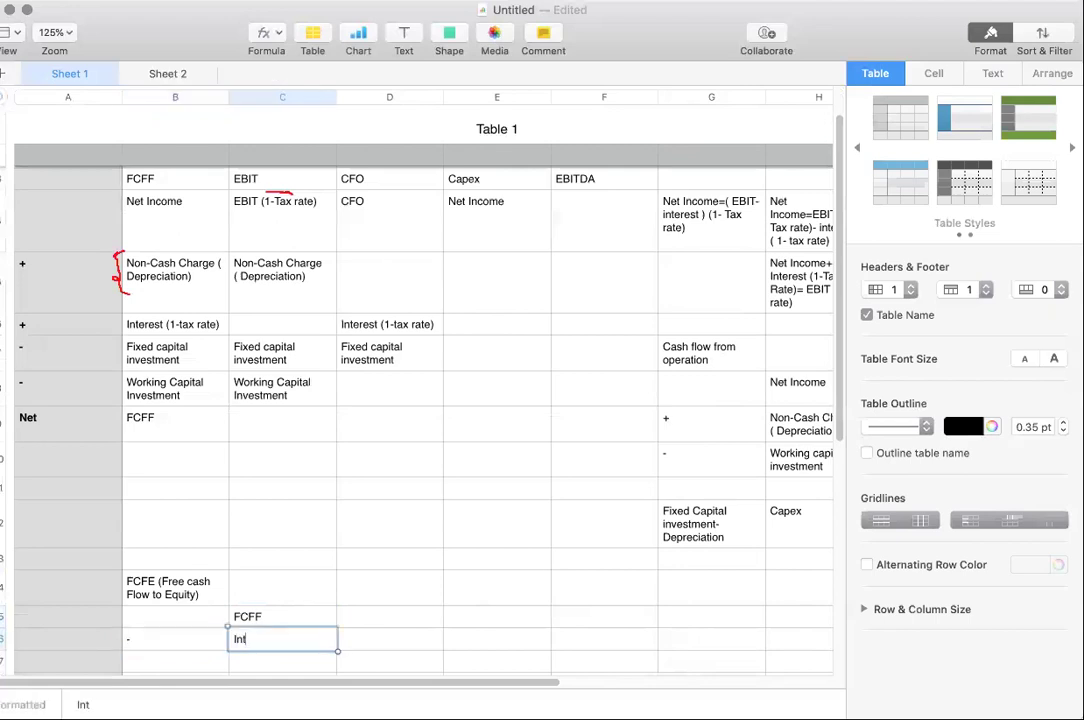
text(erest (1-tax rate)
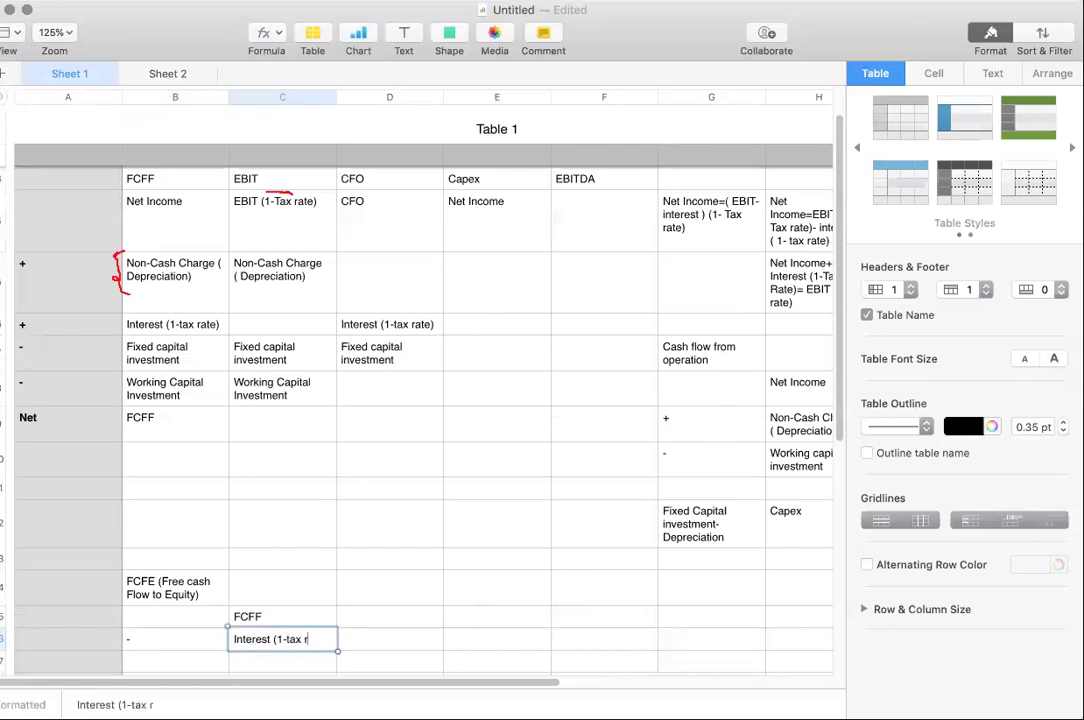
Add a plus sign in column B and 'Net borrowing' in column C.
click(146, 661)
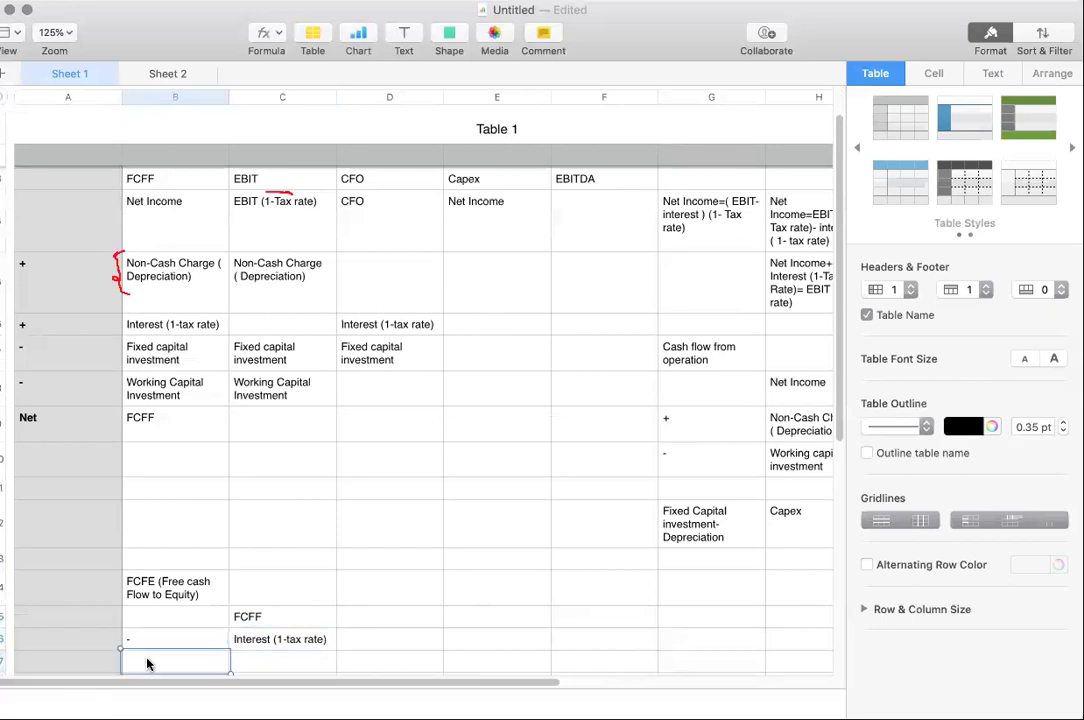
text(+ Net borrowing)
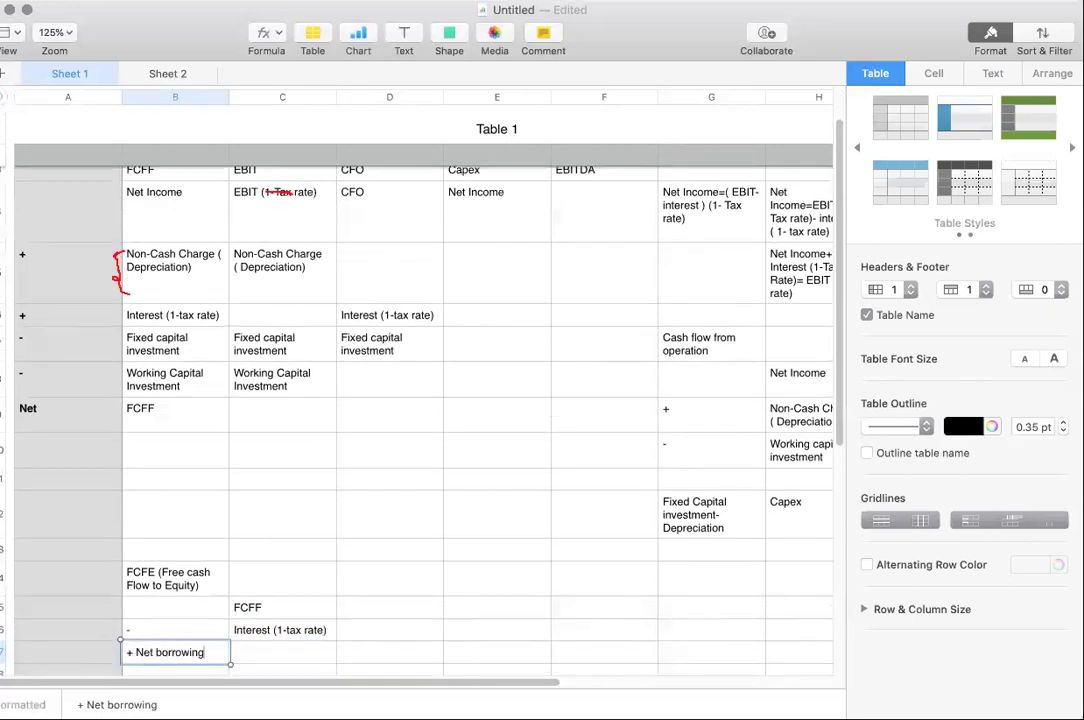
key(Tab)
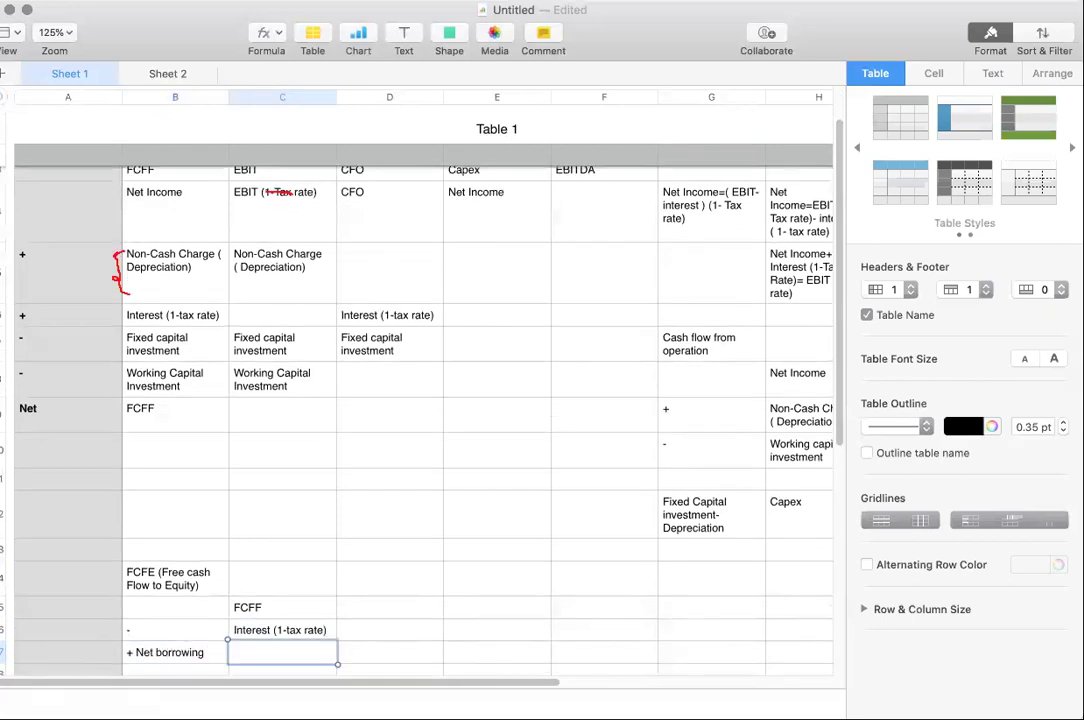
drag(129, 652, 228, 651)
text(+)
click(283, 652)
text(Net borrowing)
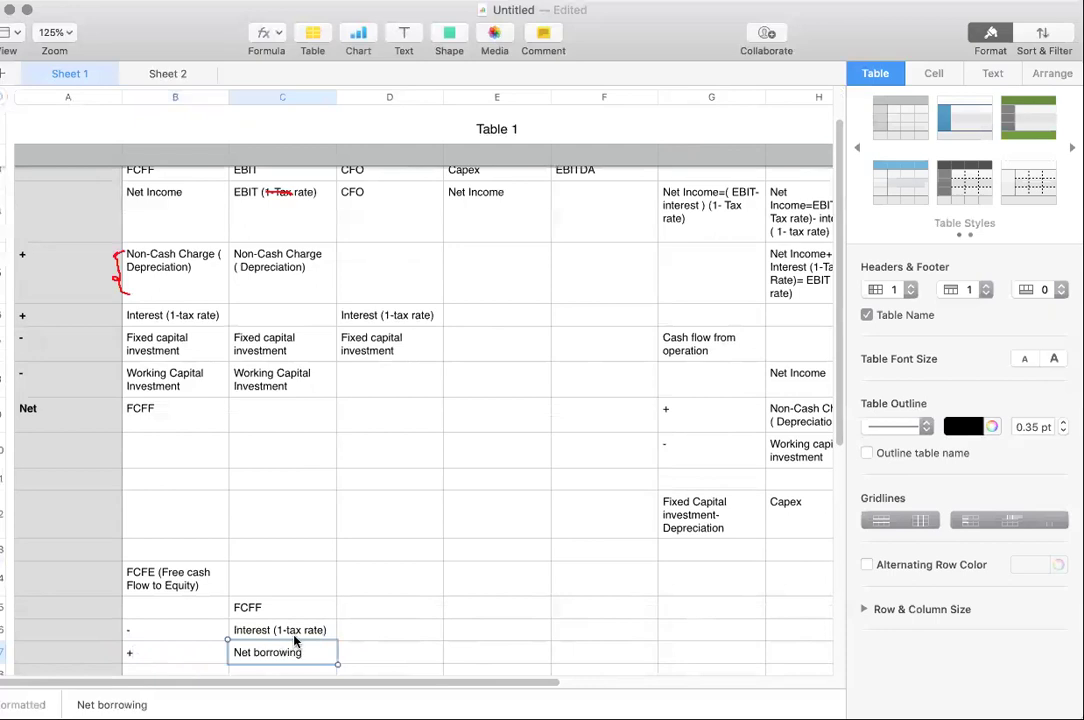
Extend the Net borrowing entry with '( new money borrowed- principal repayment)'.
click(294, 632)
scroll(280, 610, down, 2)
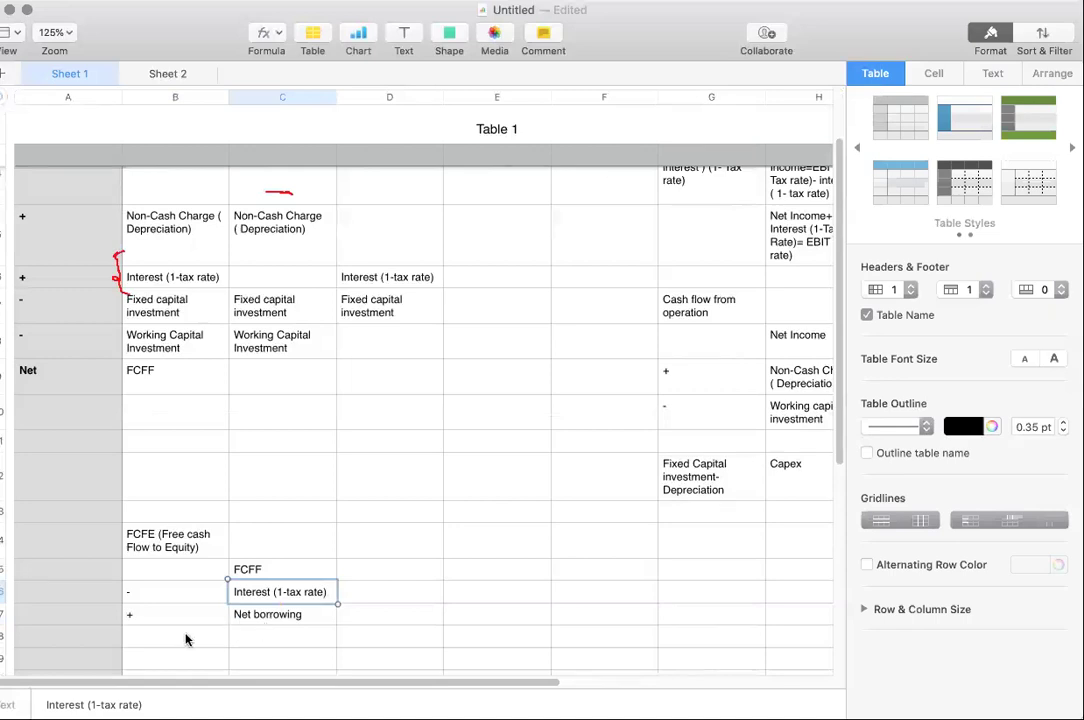
click(259, 614)
click(284, 591)
click(313, 619)
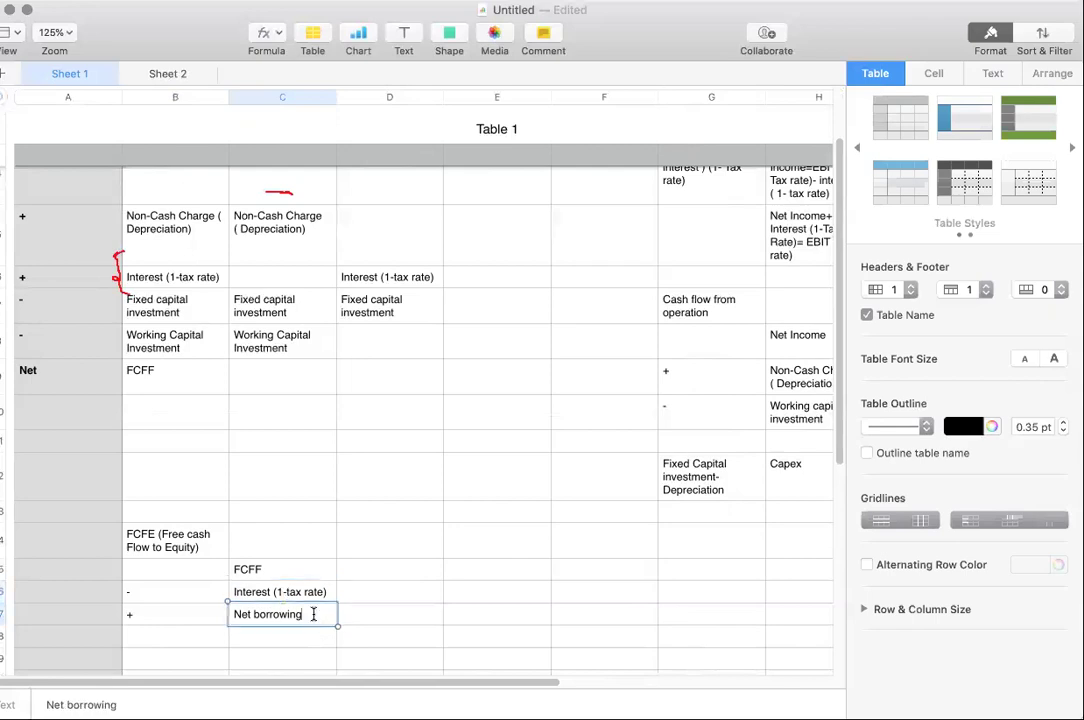
text(( new money borrow)
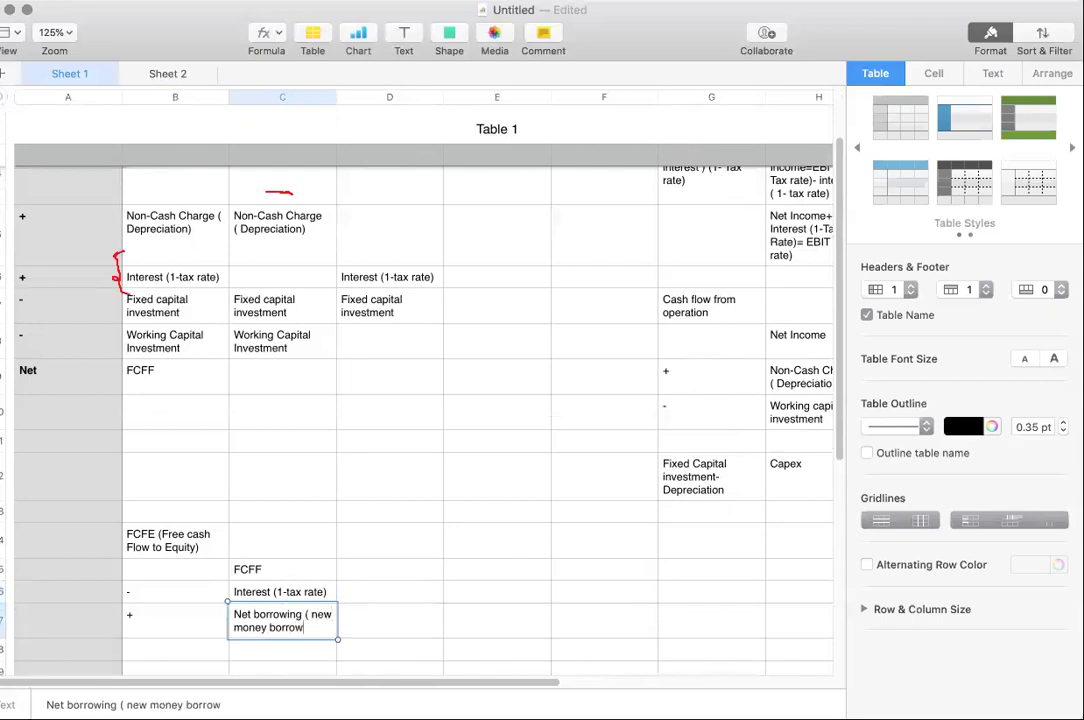
text(ed- principal)
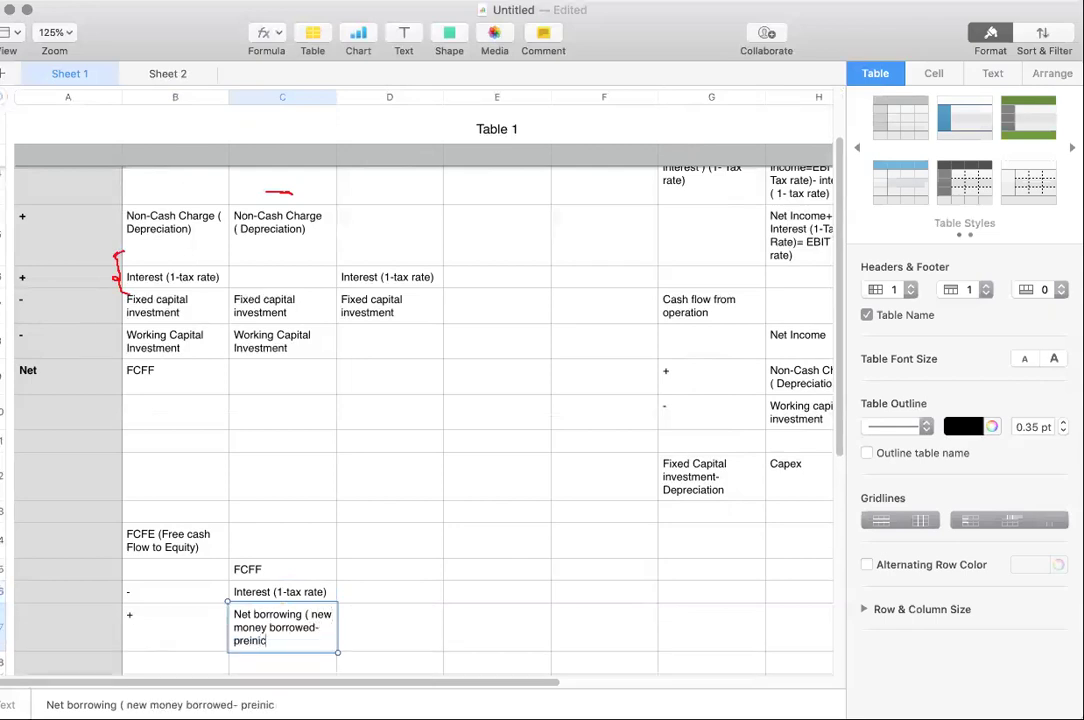
key(BackSpace)
key(BackSpace)
text(l)
key(BackSpace)
text(al repyamnet))
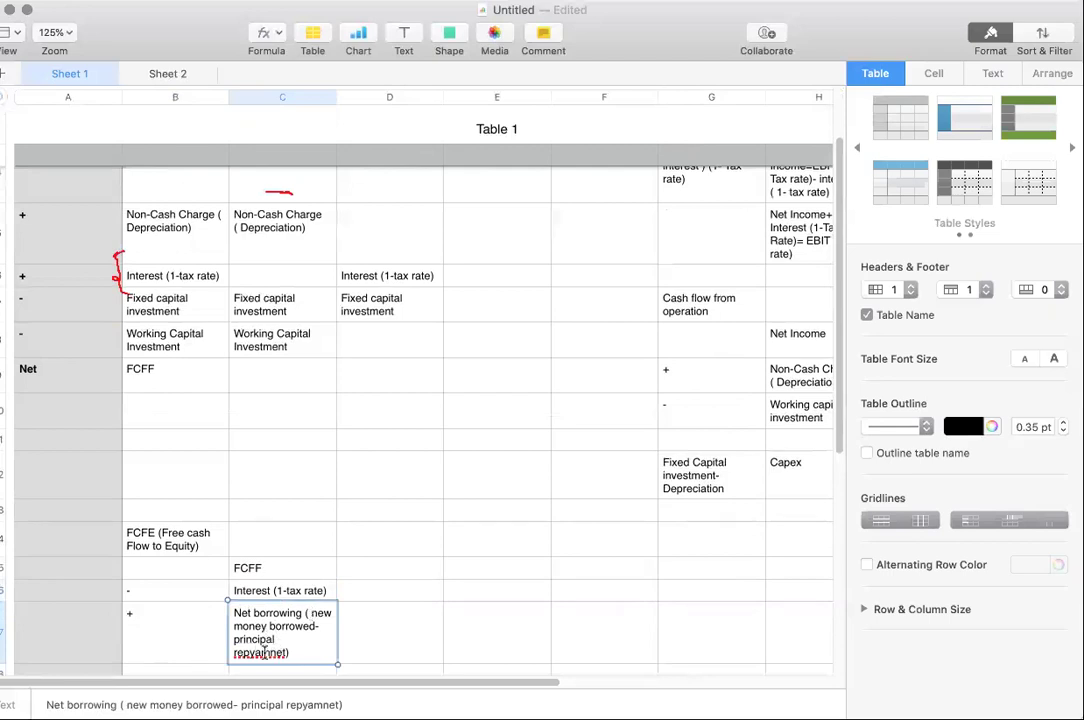
key(BackSpace)
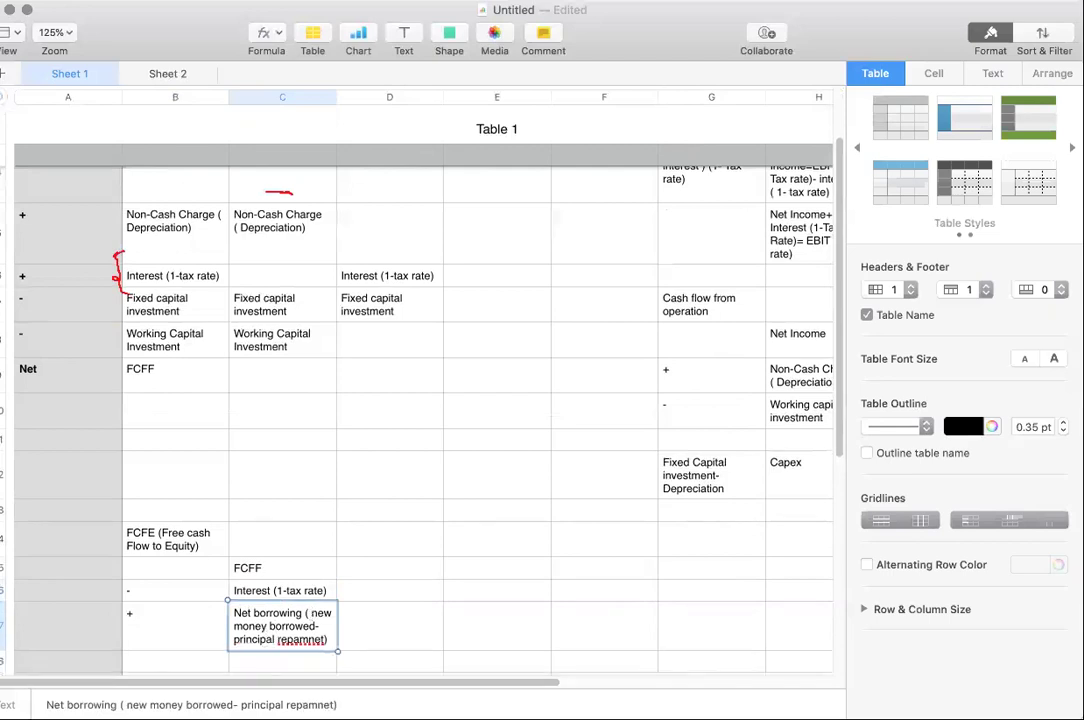
text(y)
Correct the spelling of 'repayment' and enter FCFE below Net borrowing.
click(275, 594)
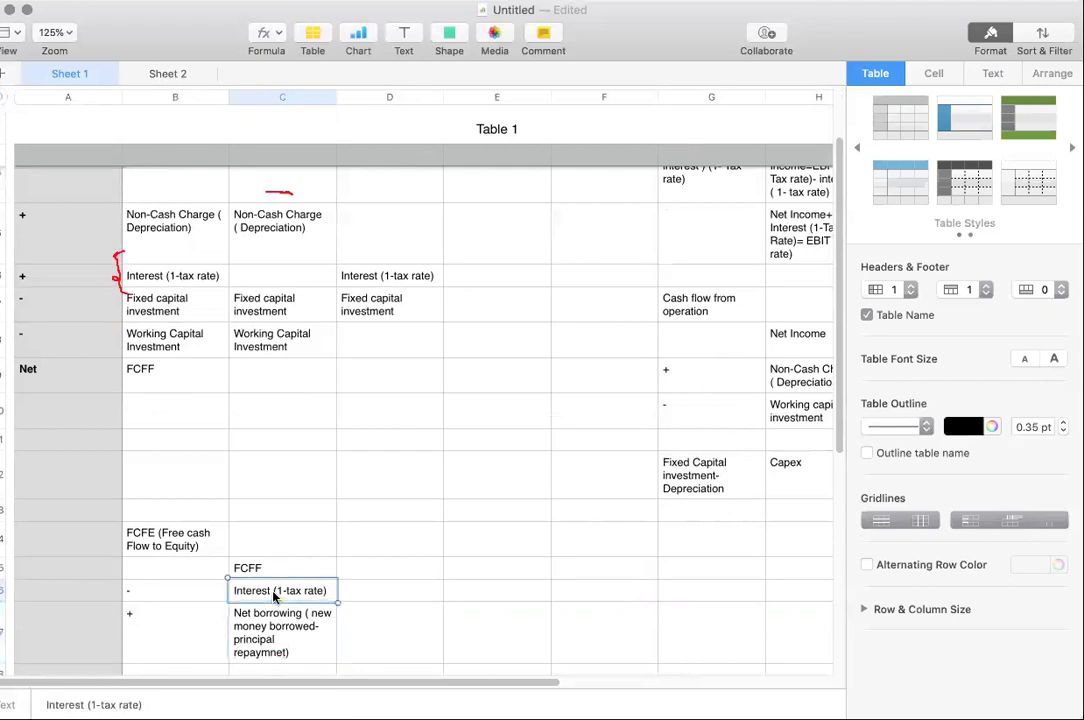
scroll(283, 639, down, 2)
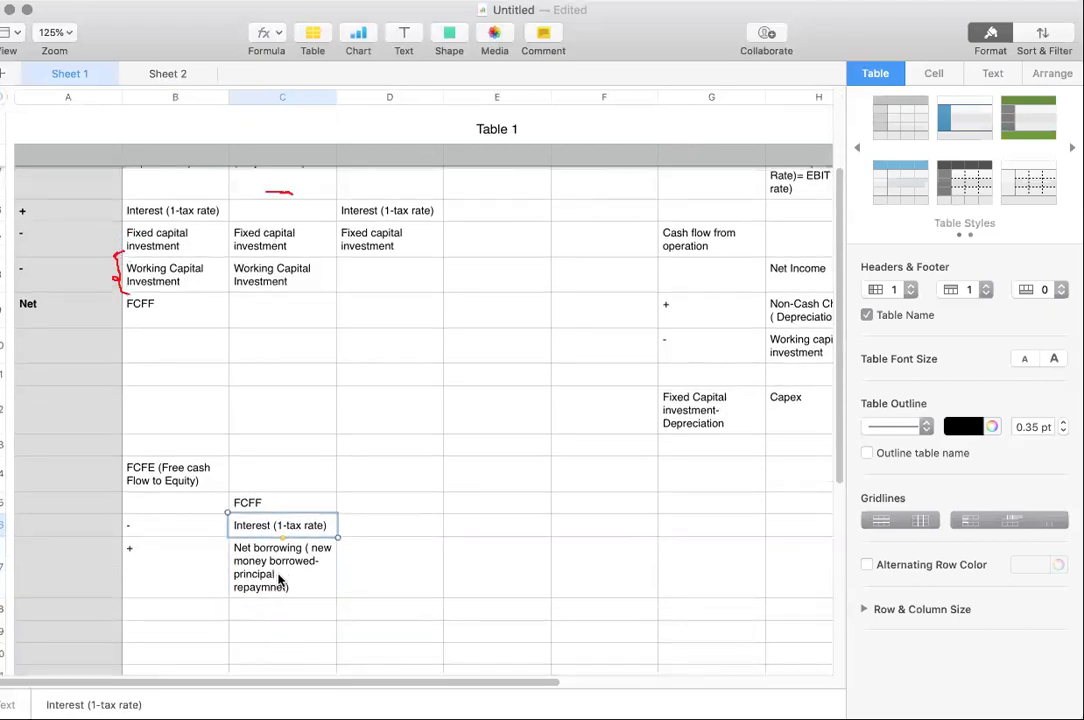
click(278, 585)
double_click(275, 588)
text(repayment)
click(268, 613)
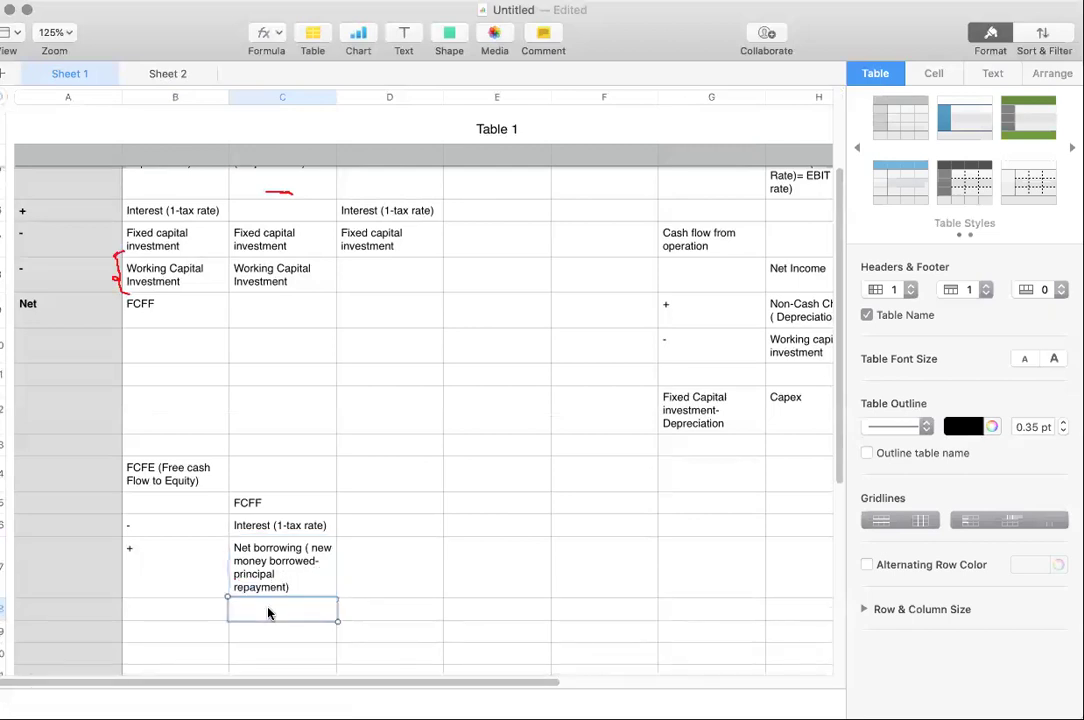
text(FCFE)
Bold the column B entries from the FCFF heading down to Net FCFF.
scroll(340, 622, up, 2)
scroll(340, 622, up, 5)
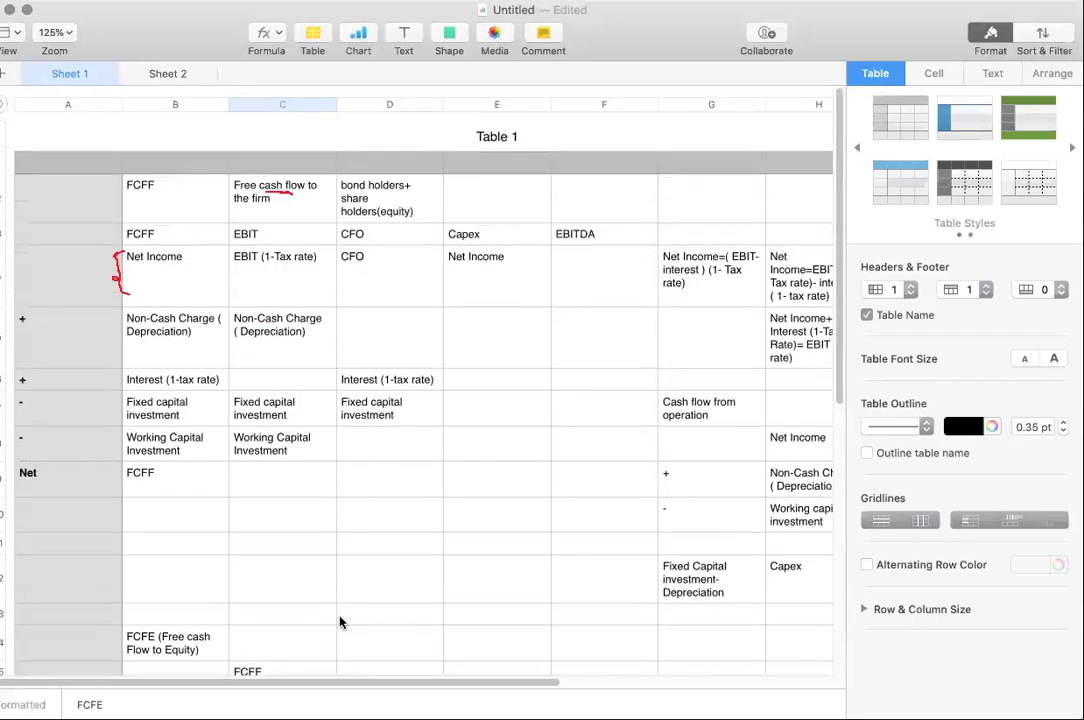
click(157, 290)
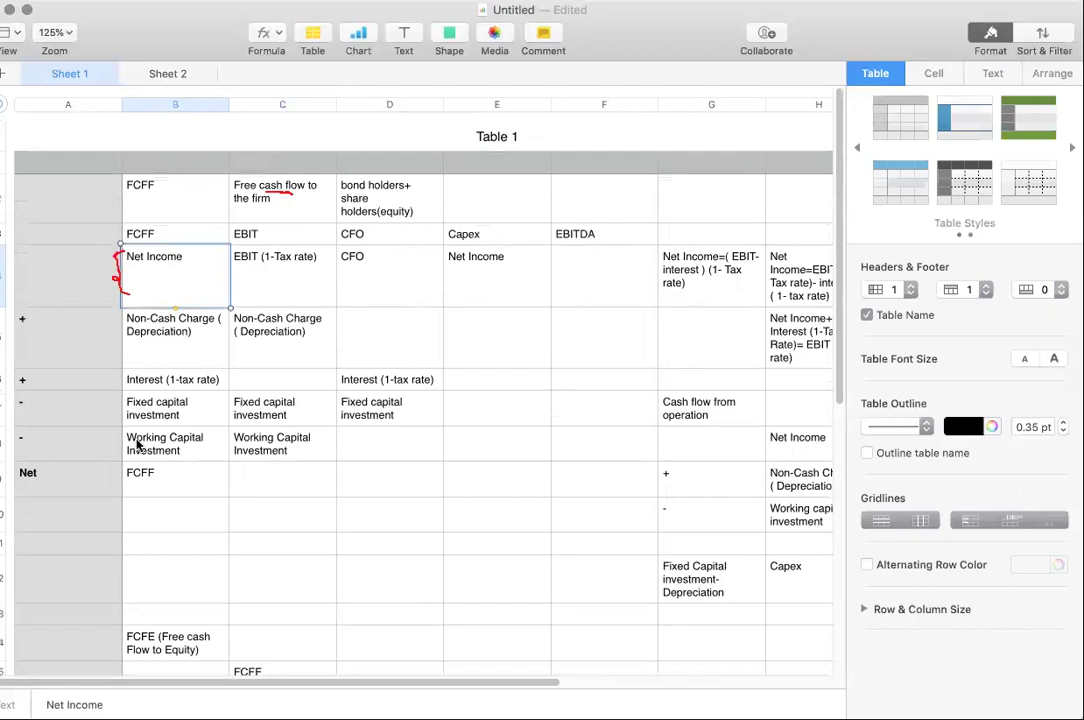
click(162, 232)
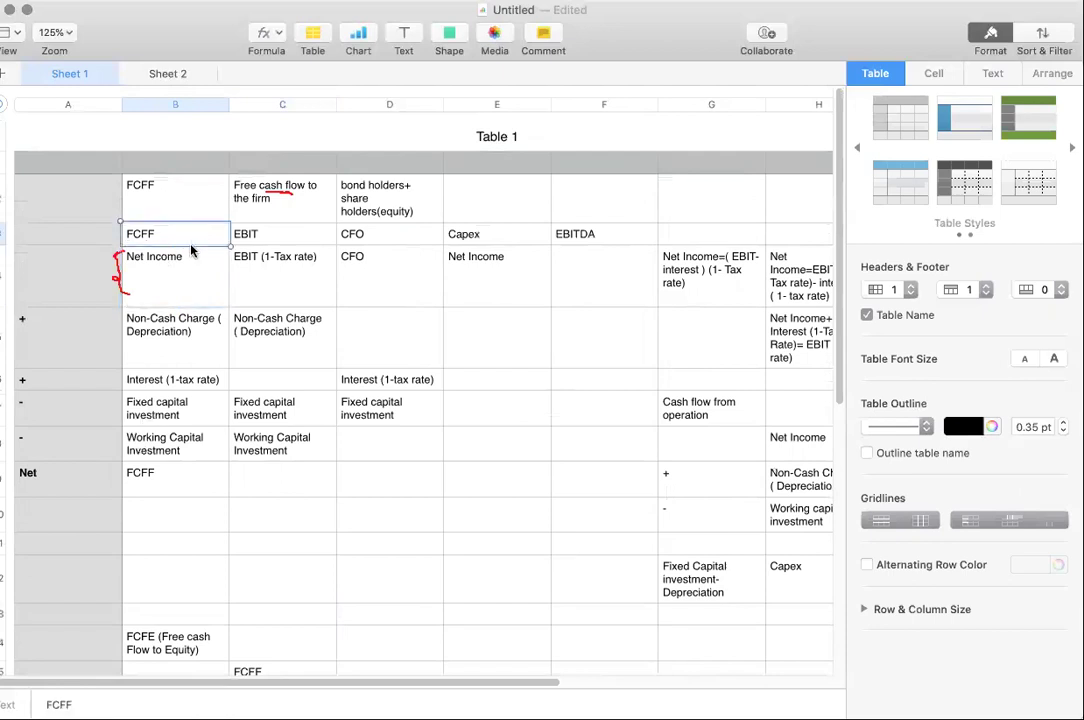
shift+click(175, 478)
key(super+b)
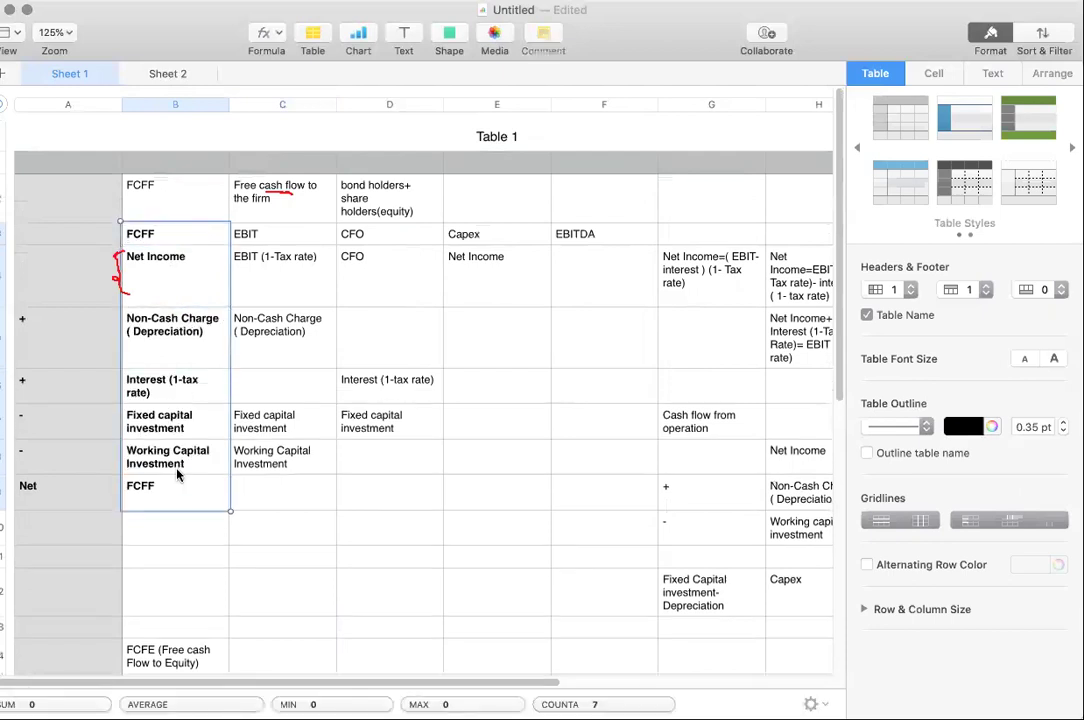
Bold the cash flow from operation block, Fixed Capital/Capex cells and Net Income formula notes.
drag(515, 682, 588, 682)
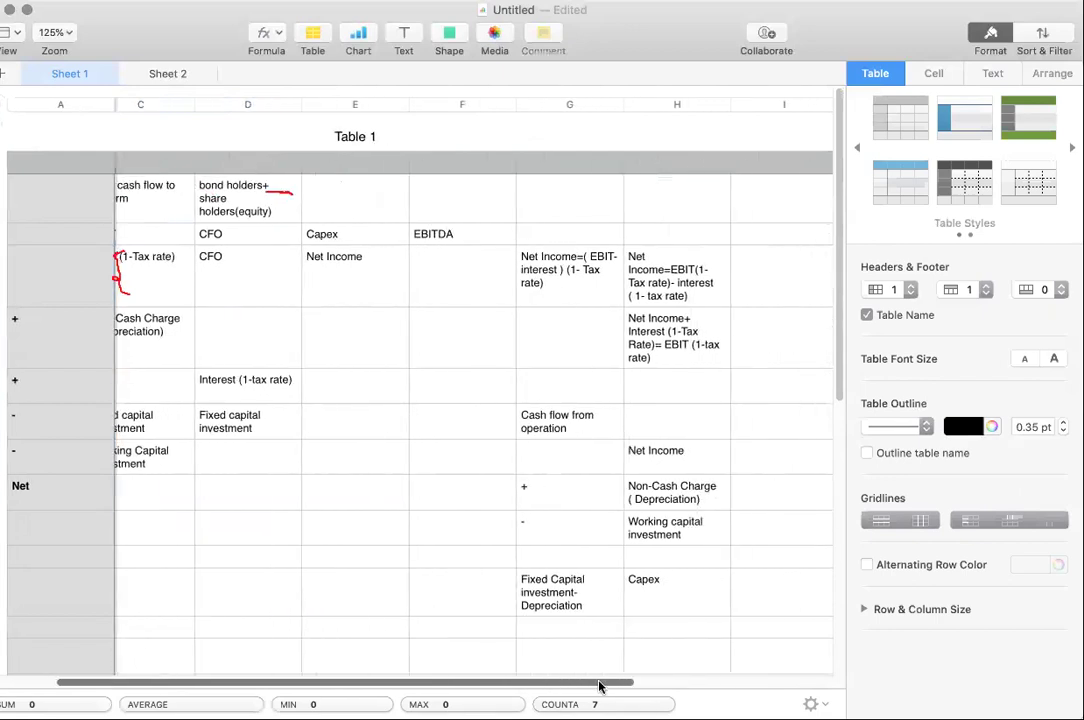
drag(588, 409, 673, 540)
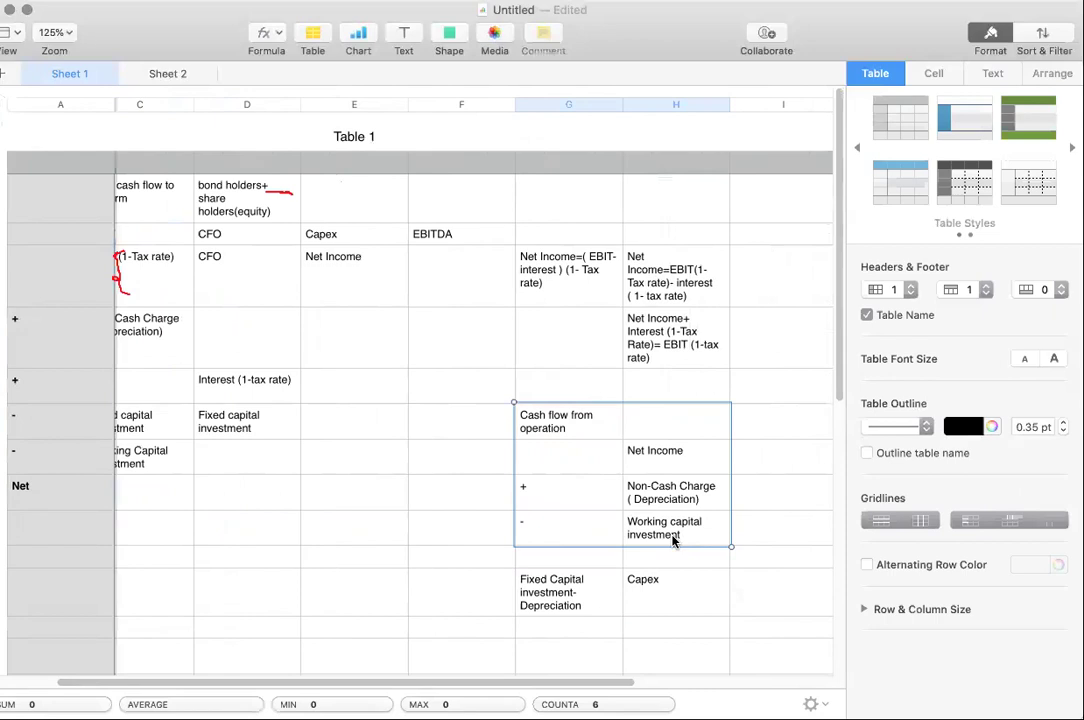
key(super+b)
drag(570, 592, 658, 597)
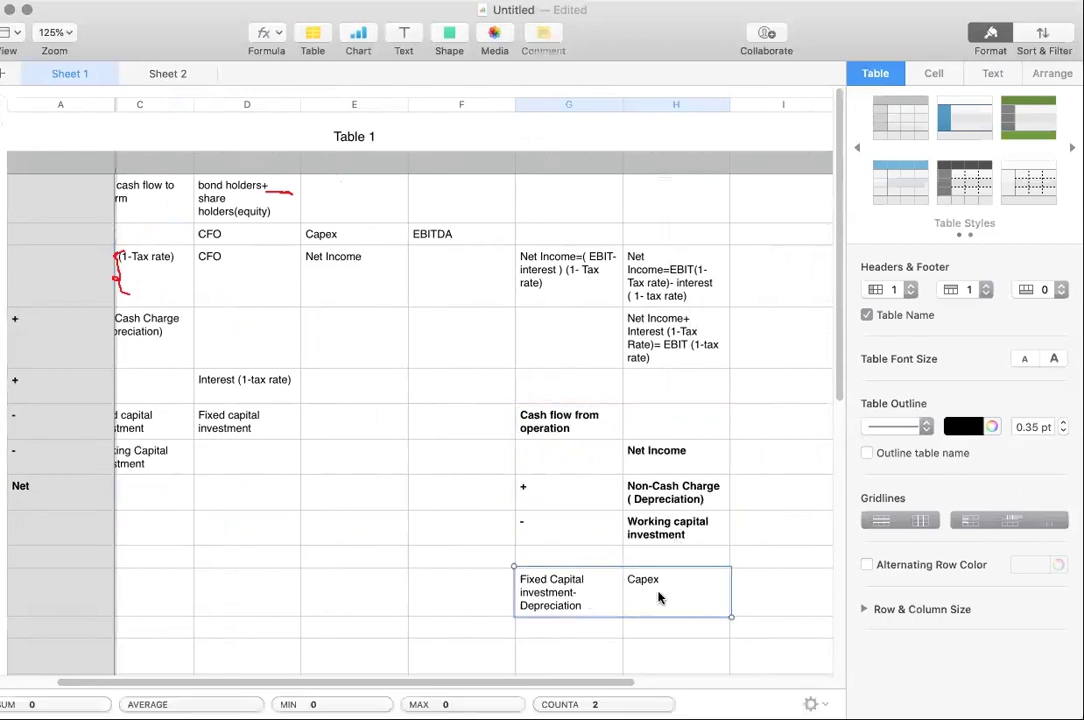
key(super+b)
drag(555, 275, 646, 342)
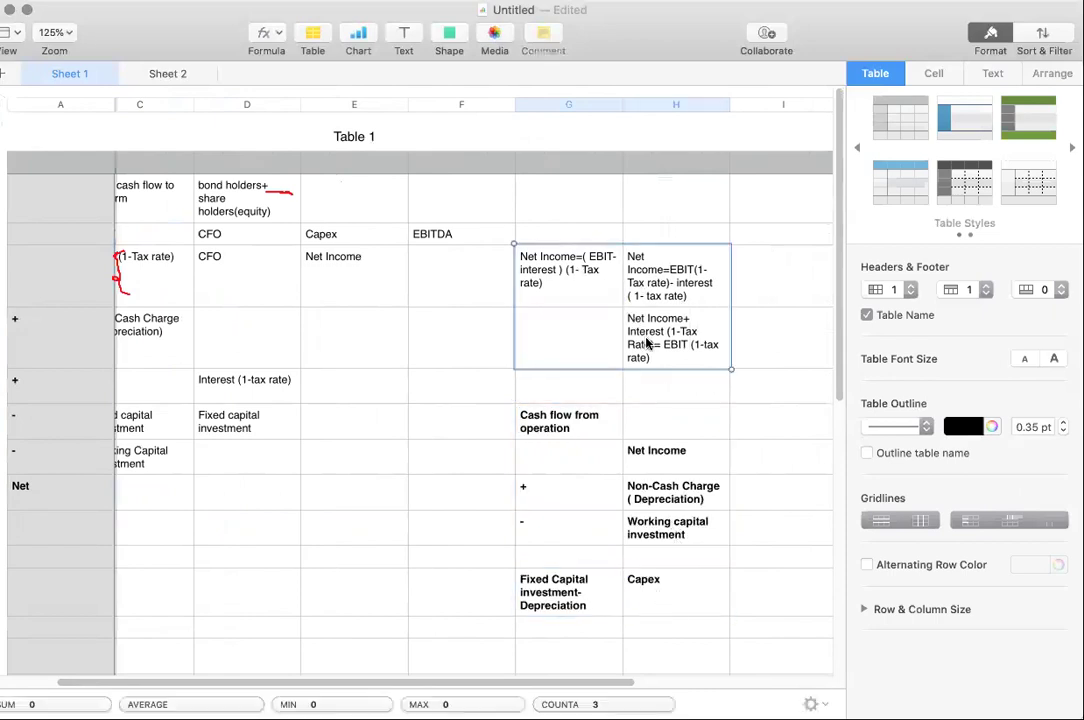
key(super+b)
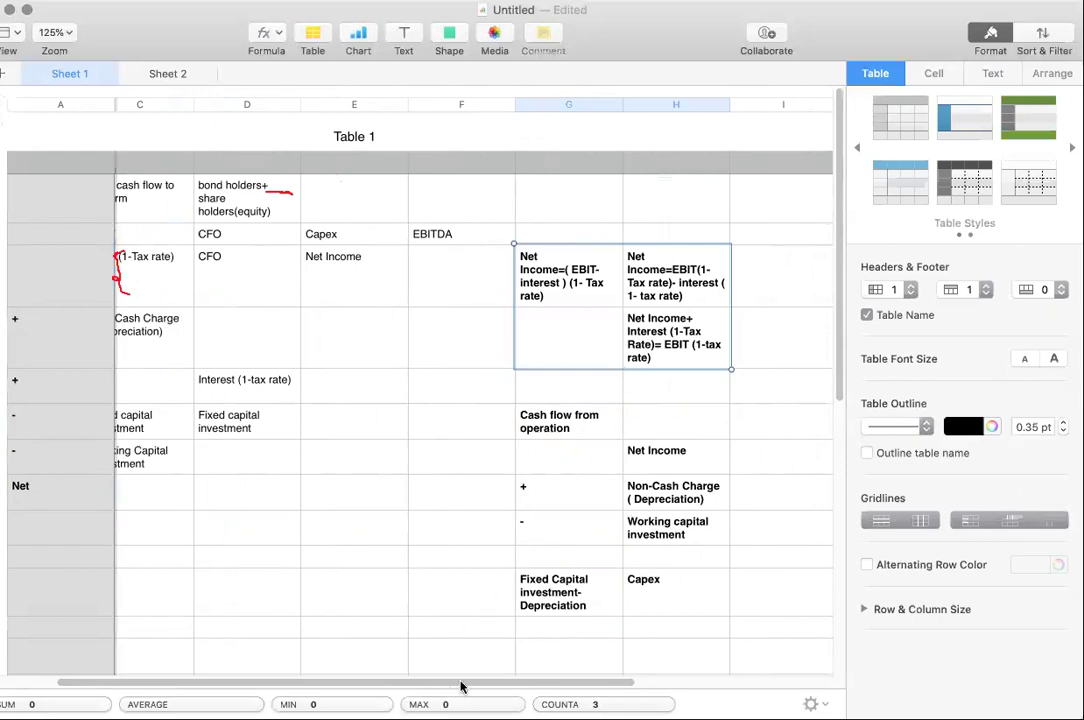
scroll(386, 688, left, 1)
drag(386, 688, 328, 688)
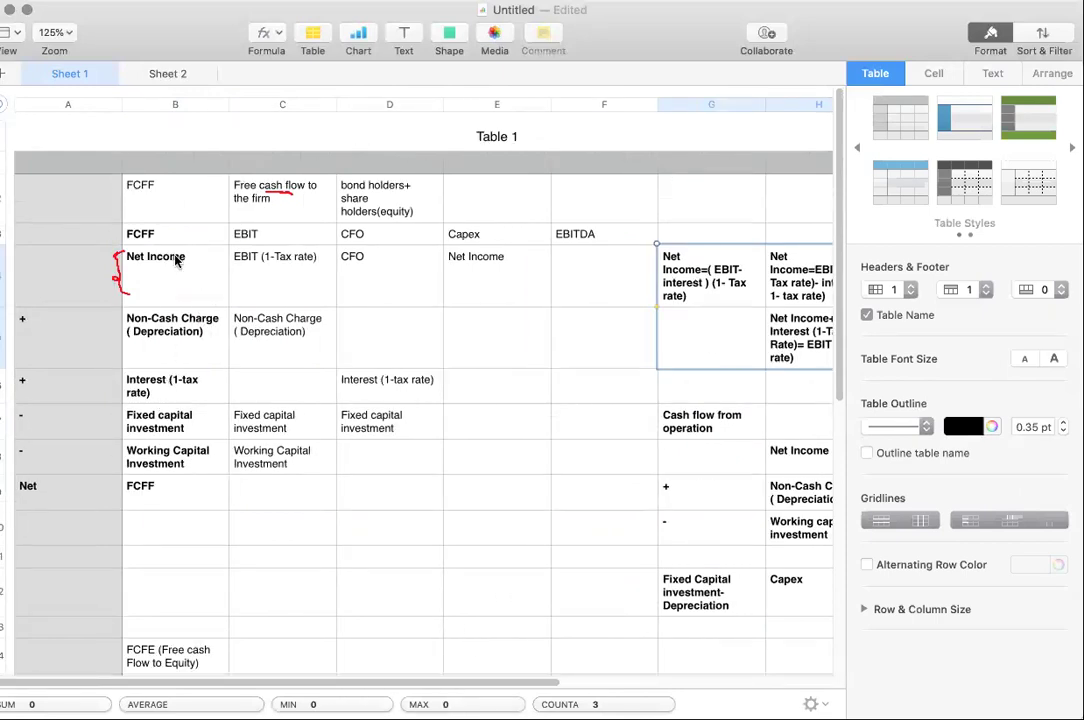
scroll(241, 594, down, 1)
scroll(221, 610, down, 5)
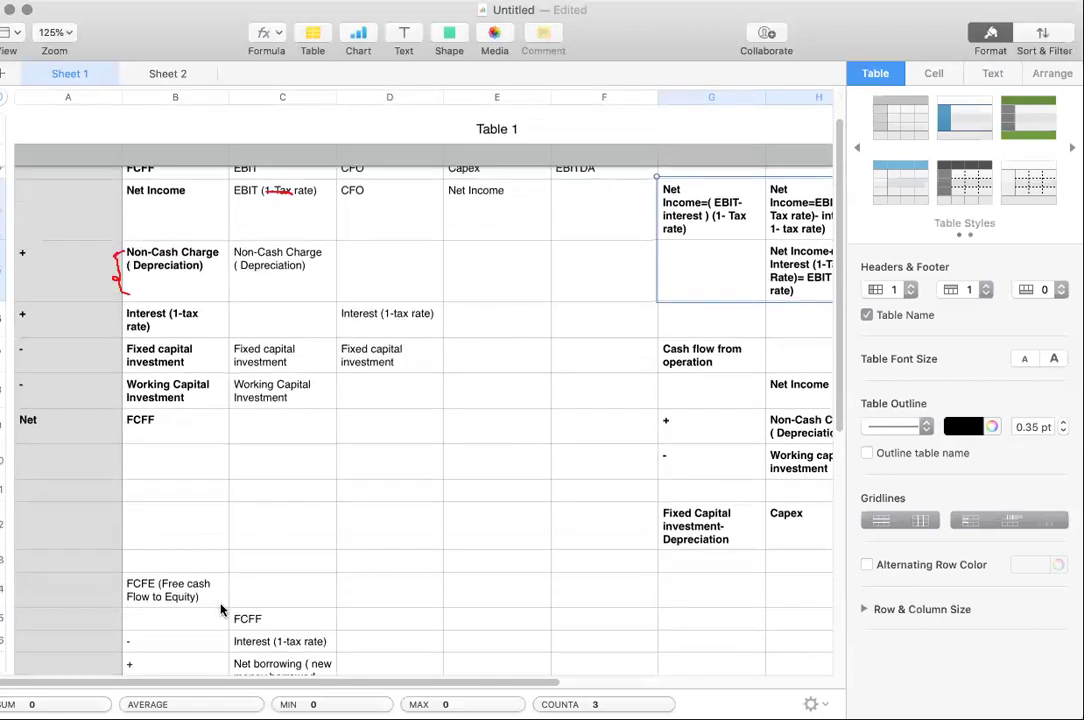
scroll(211, 591, up, 5)
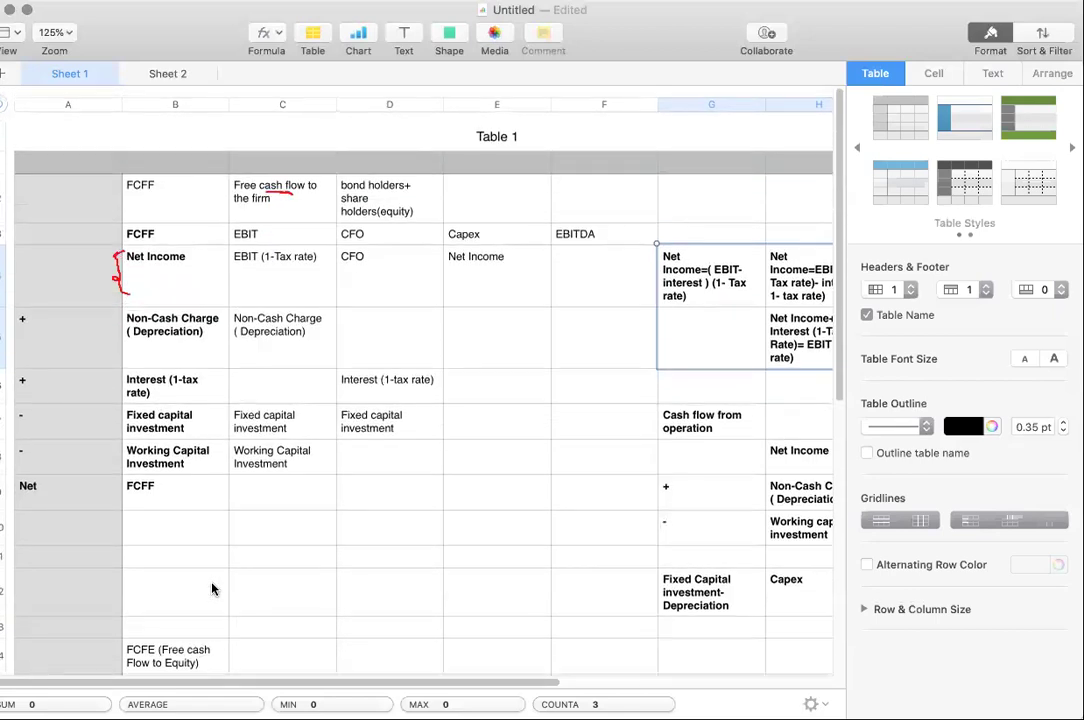